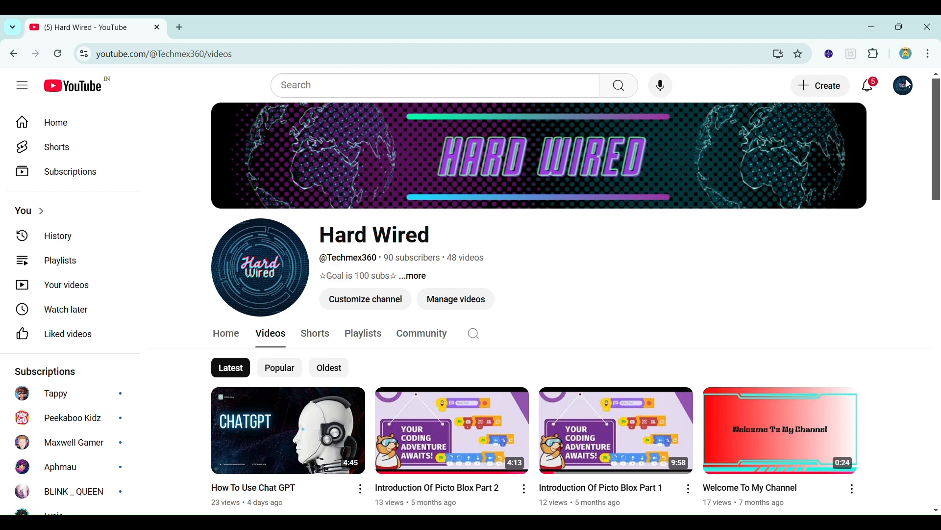
click(180, 27)
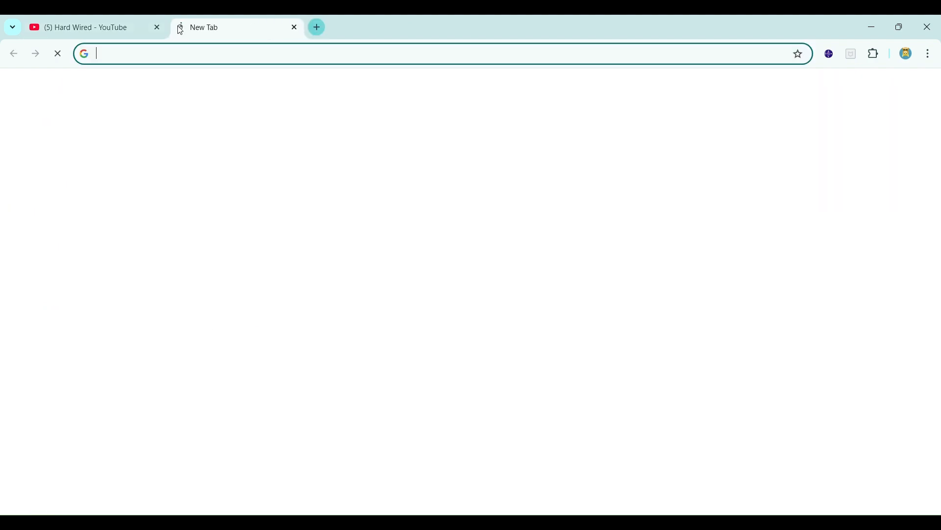
click(157, 27)
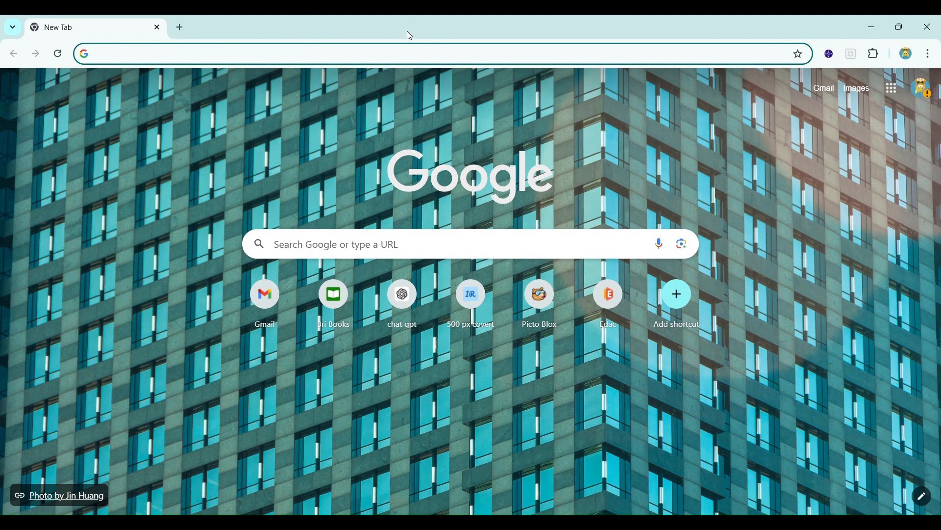
text(W)
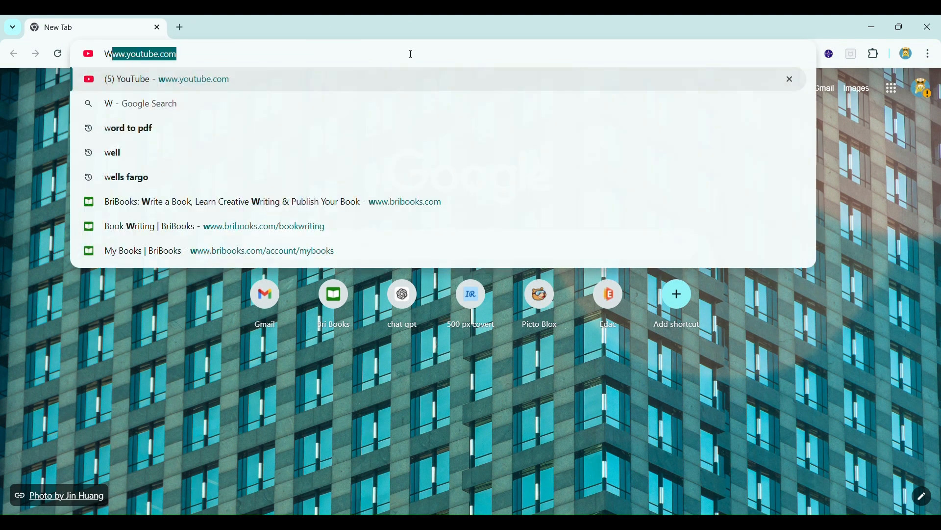
text(WW)
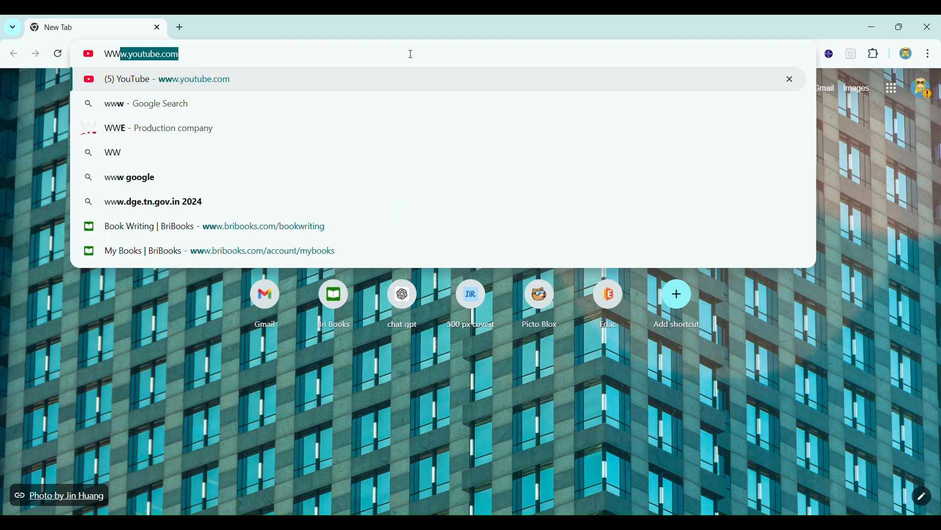
text(.)
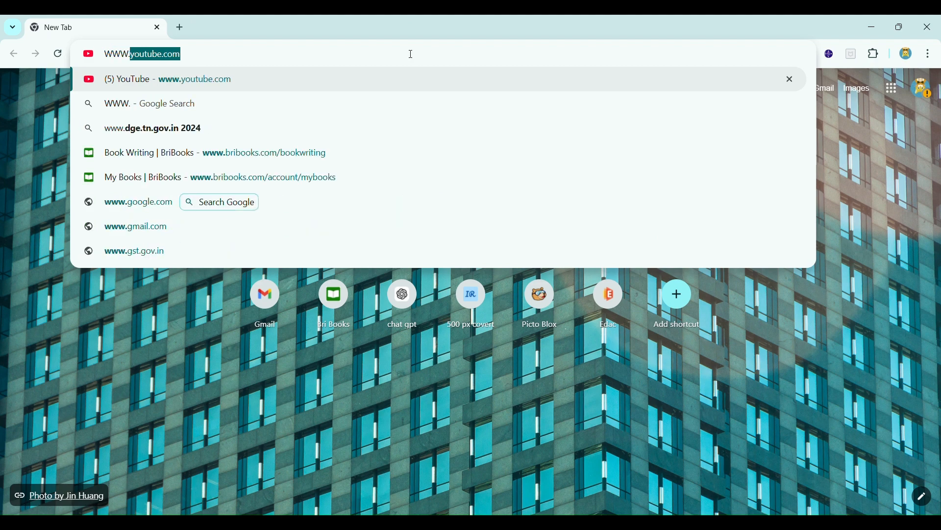
text(CANVA.)
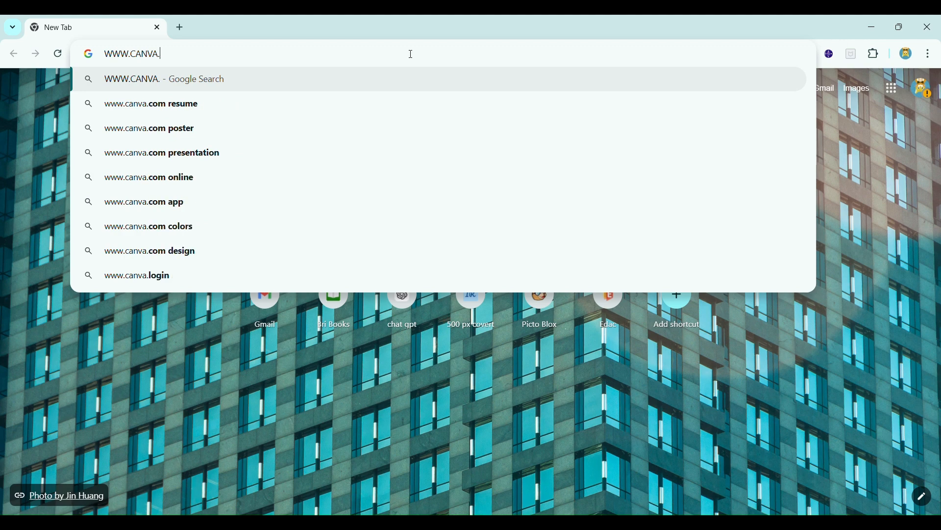
text(COM)
key(Return)
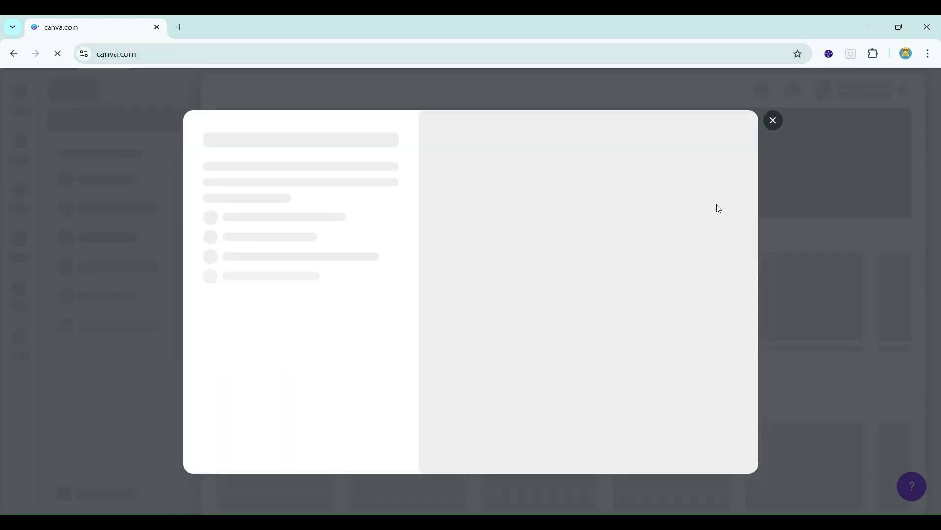
click(774, 121)
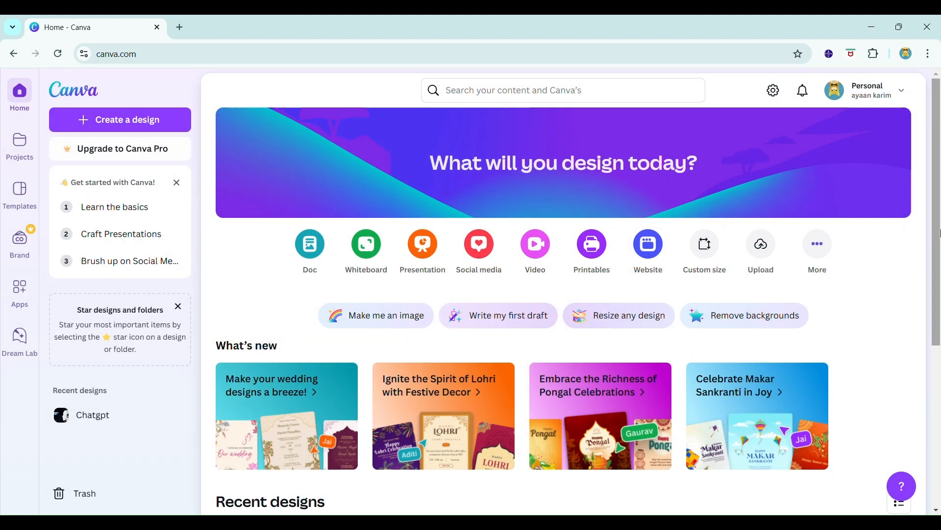
drag(940, 236, 939, 460)
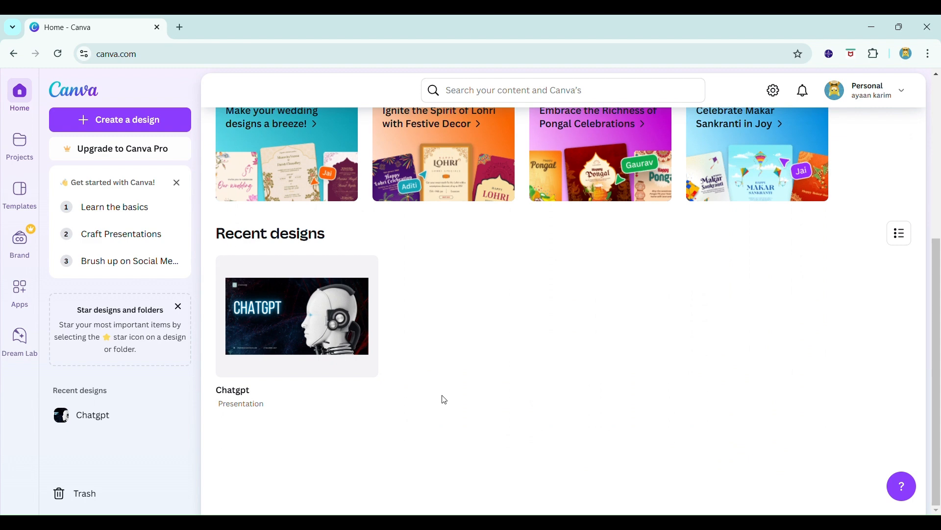
scroll(903, 411, up, 6)
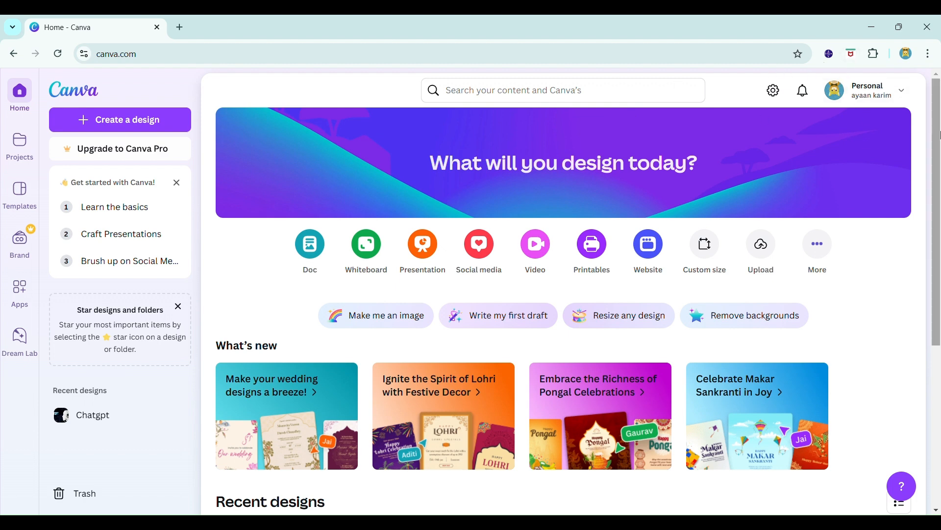
scroll(889, 105, down, 1)
scroll(885, 110, up, 1)
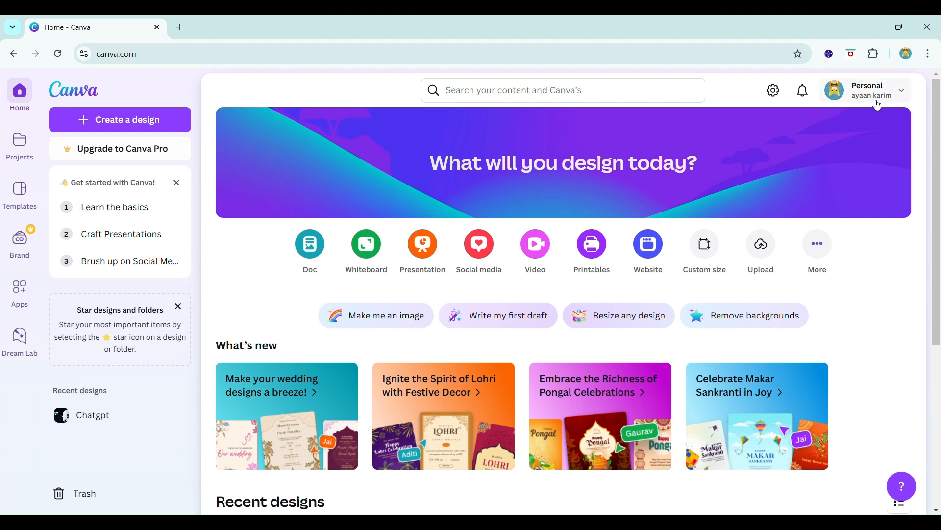
click(878, 103)
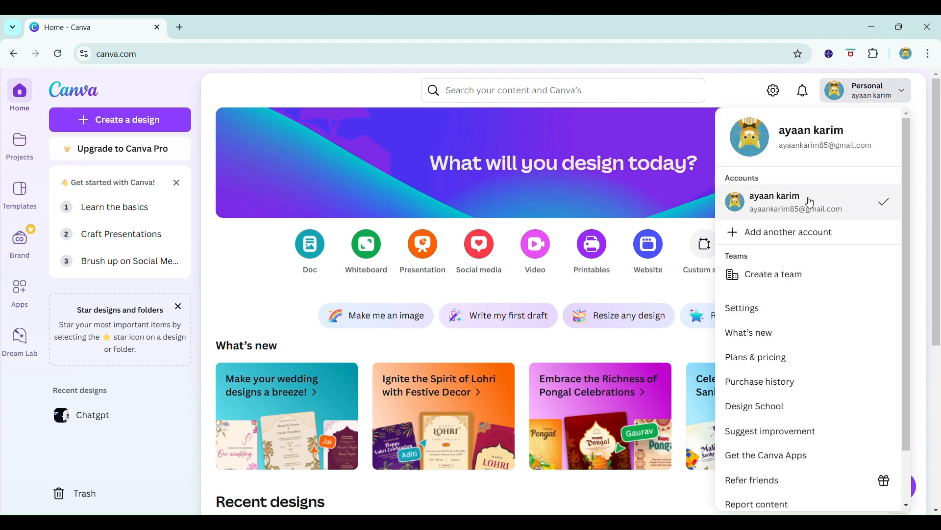
click(669, 179)
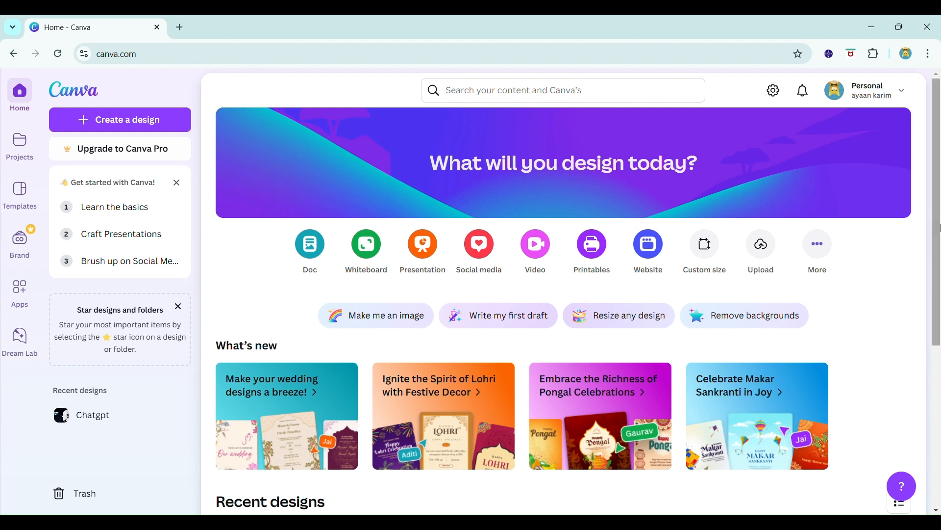
Create a new blank Website design in Canva and dismiss the overlays covering its canvas
click(569, 253)
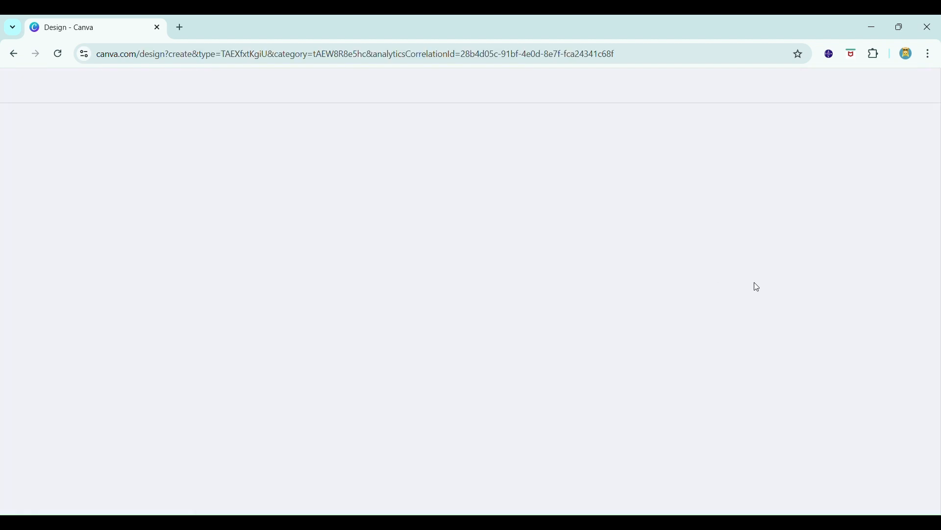
click(13, 54)
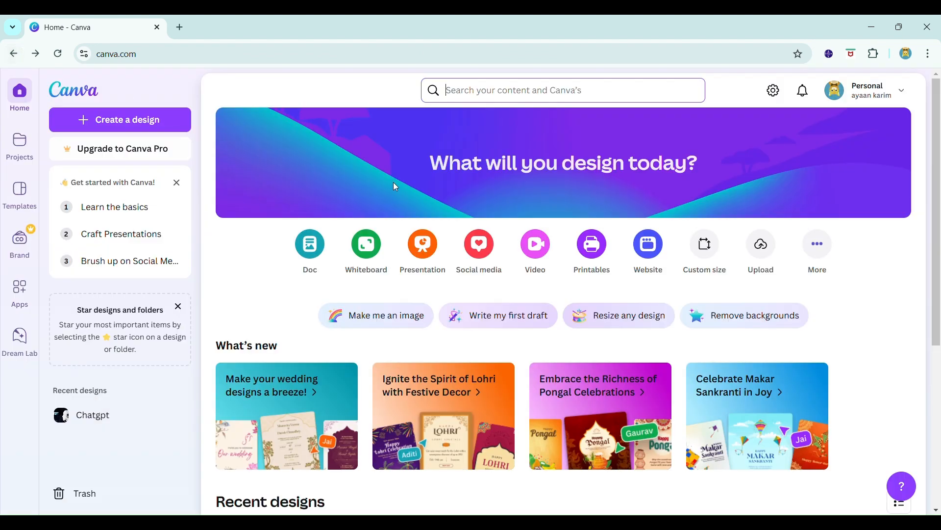
click(597, 250)
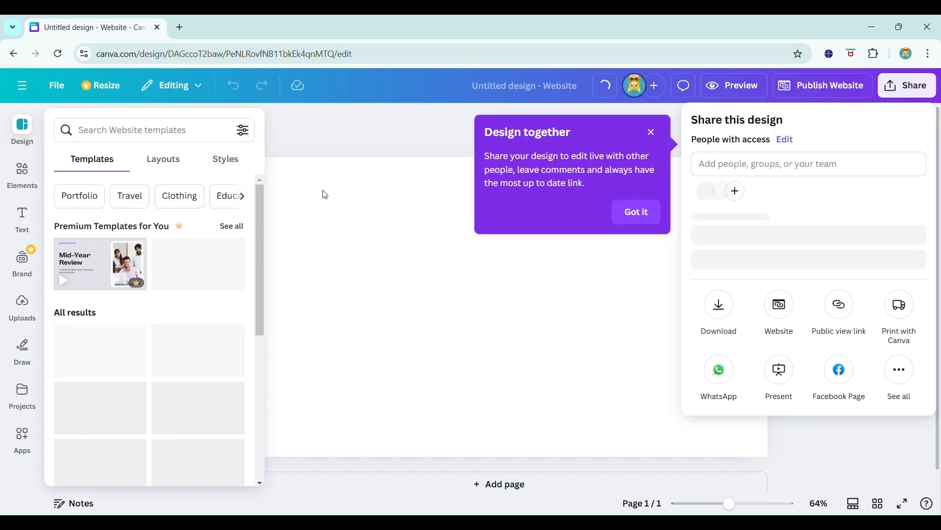
click(359, 237)
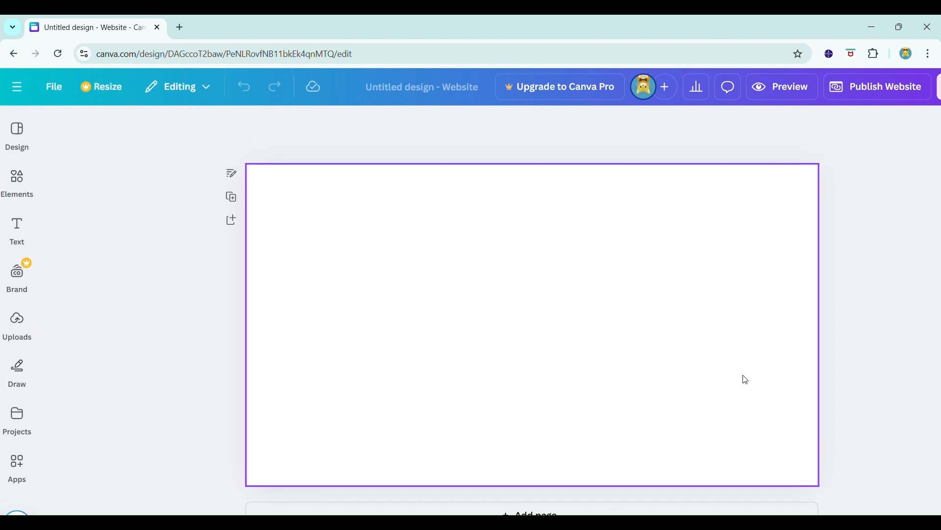
scroll(627, 343, down, 5)
scroll(628, 347, up, 5)
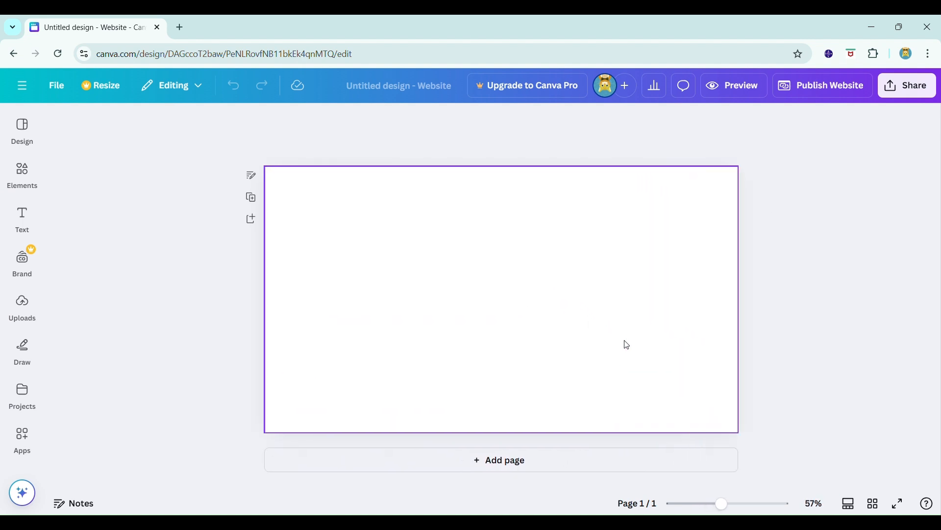
drag(222, 179, 837, 468)
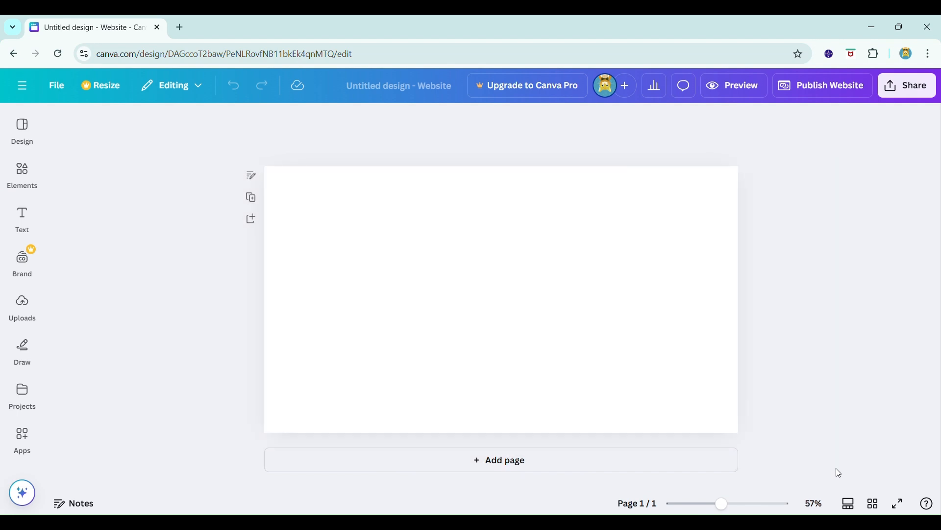
Open ChatGPT in a new browser tab and collapse its chat history sidebar
click(178, 27)
click(401, 314)
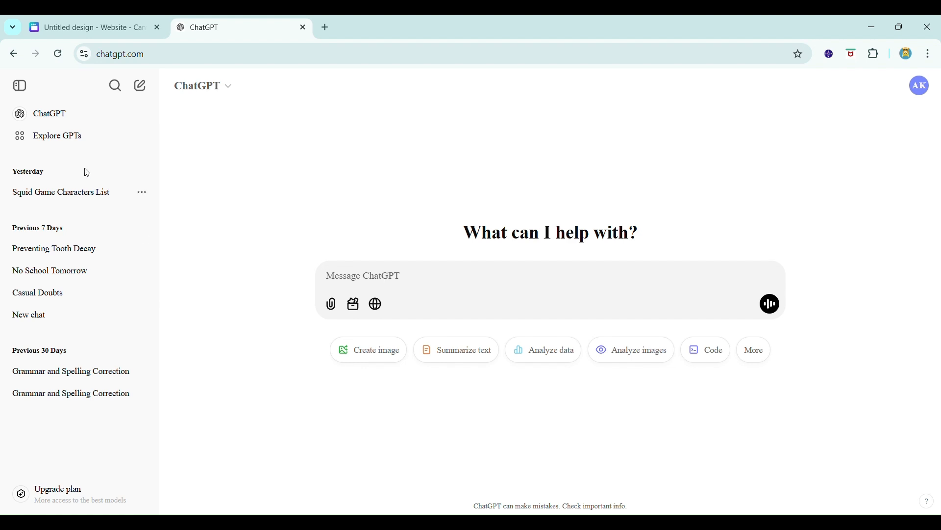
click(31, 91)
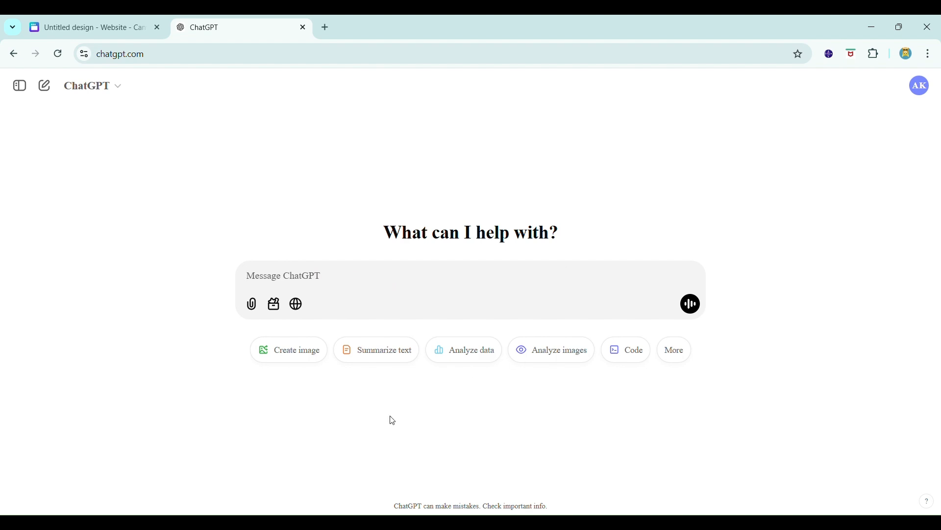
click(695, 307)
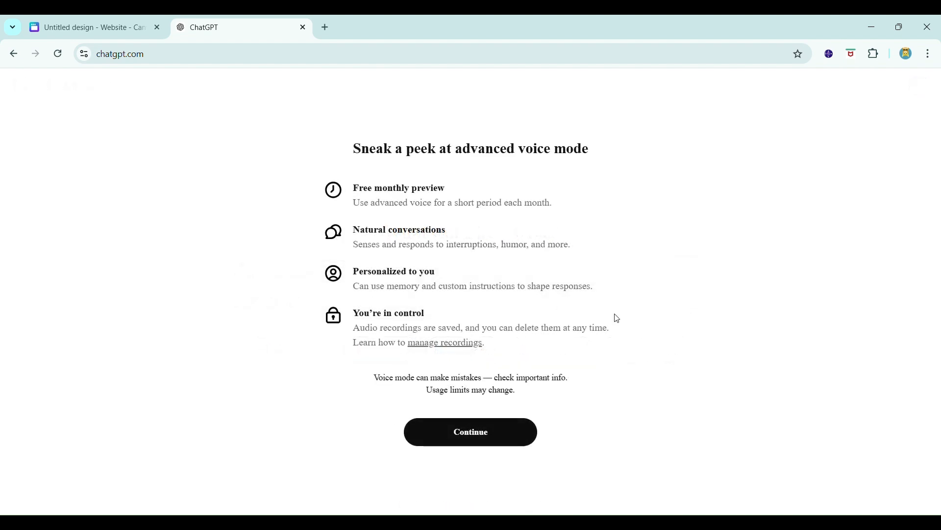
click(415, 423)
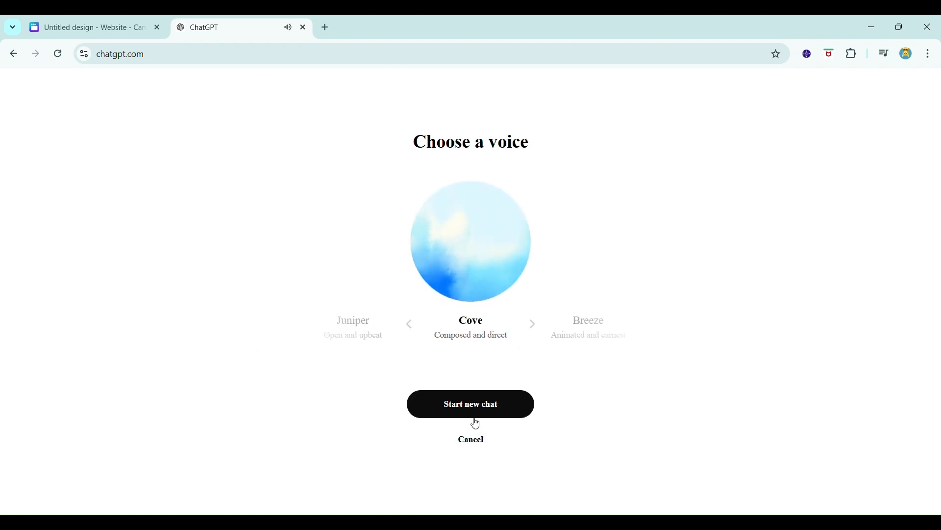
click(475, 442)
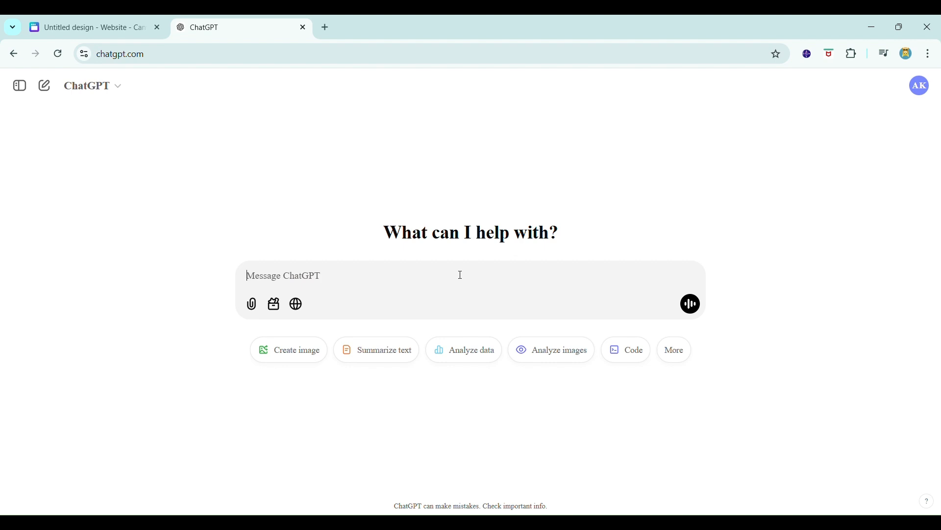
Draft the ChatGPT prompt "GIVE ME SOME IDEAS FOR MY WEBSITE" and close that tab without sending it
text(GIVE ME SOME )
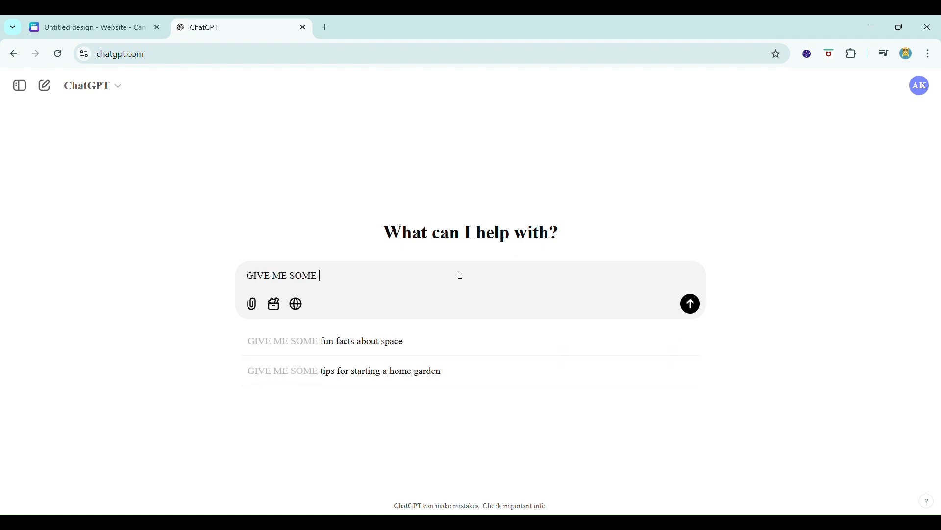
text(IDEAS)
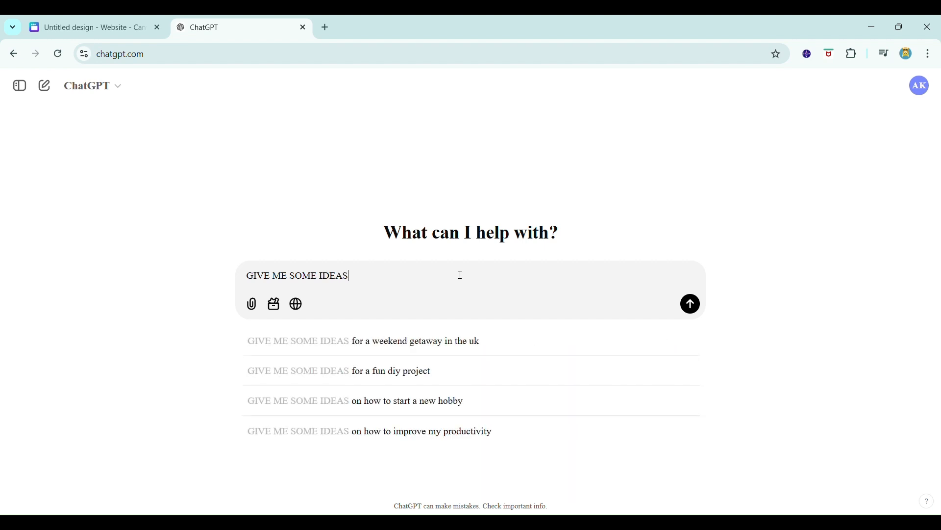
text( FOR MY WEBSITE)
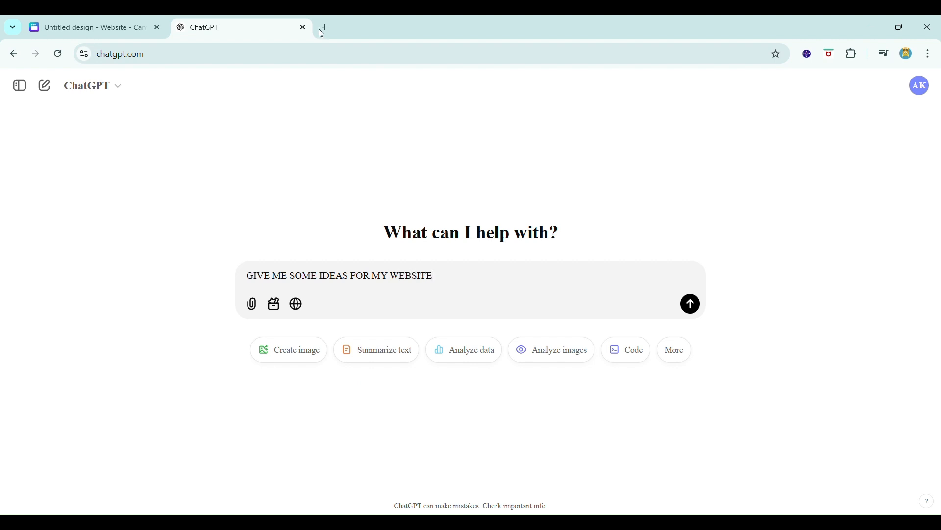
click(304, 28)
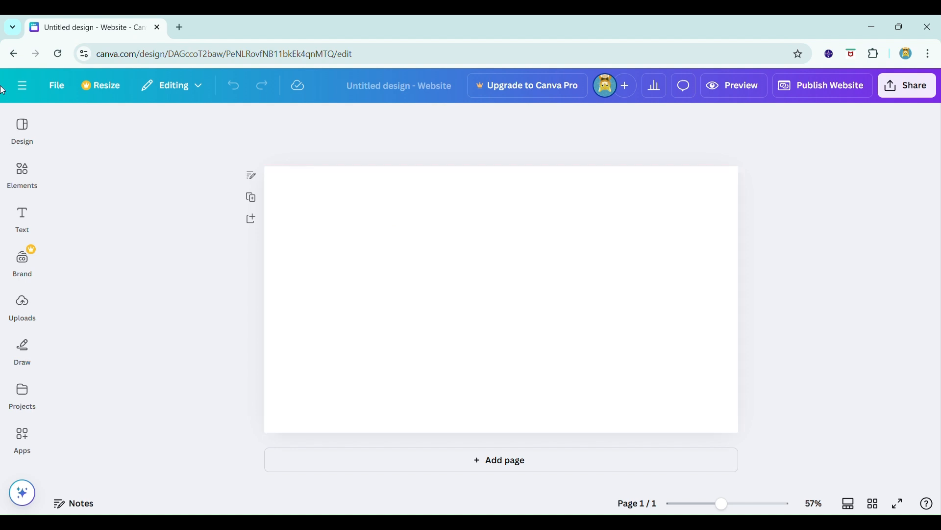
Open the blank page's background colour options and add an empty brand colour palette
click(22, 128)
click(30, 179)
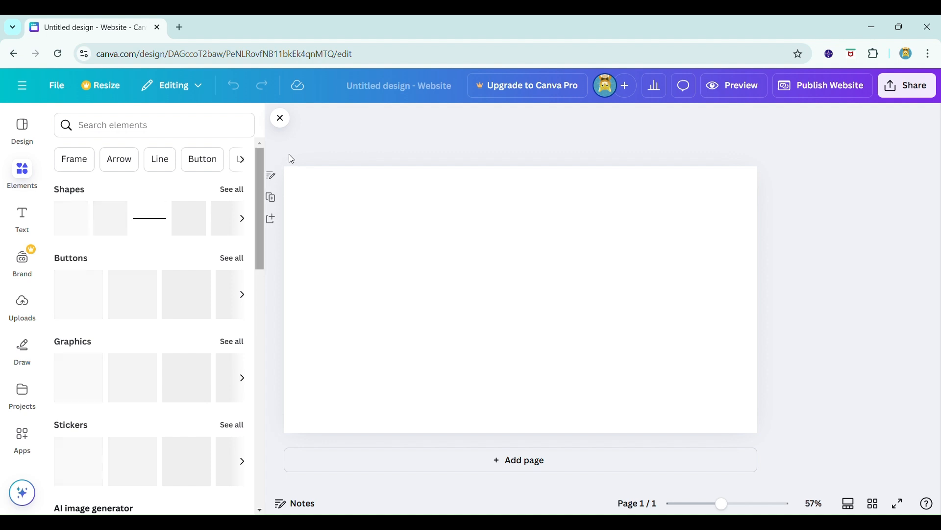
click(505, 263)
click(406, 119)
click(457, 215)
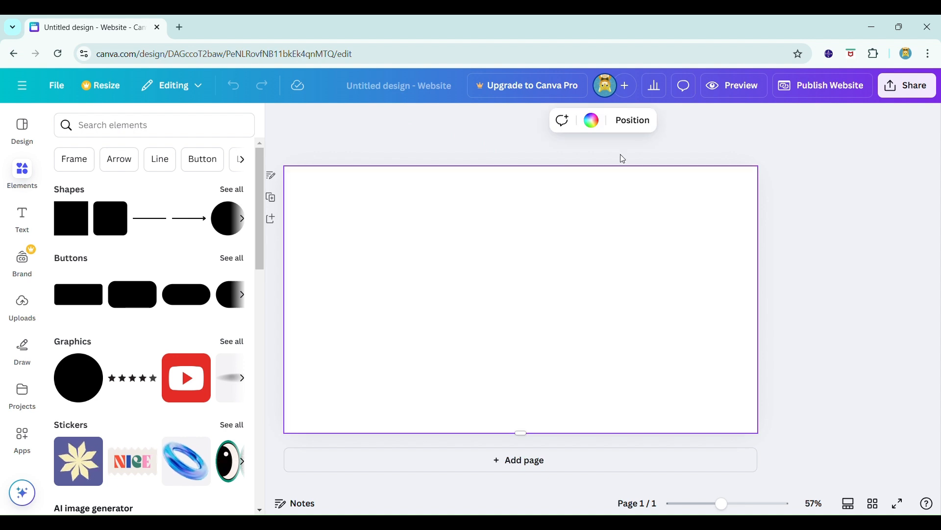
click(591, 120)
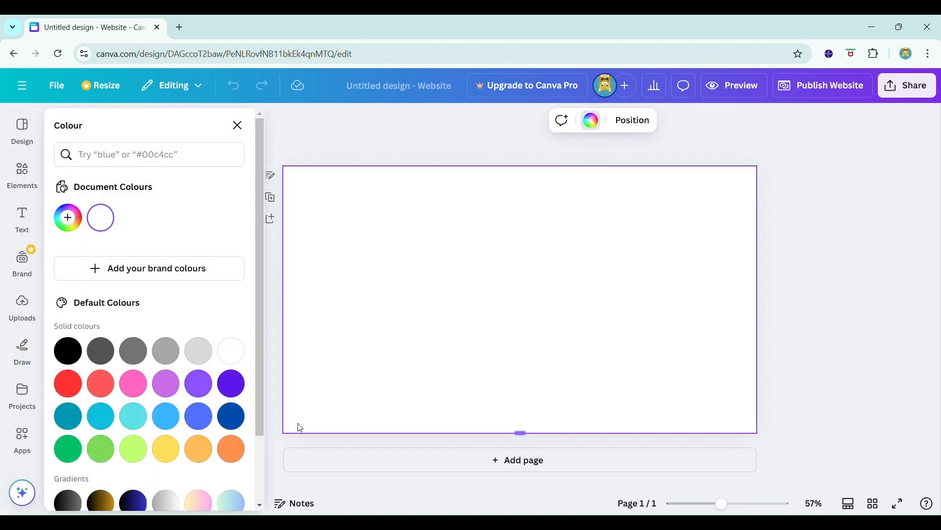
scroll(261, 372, down, 1)
drag(277, 461, 266, 261)
click(121, 270)
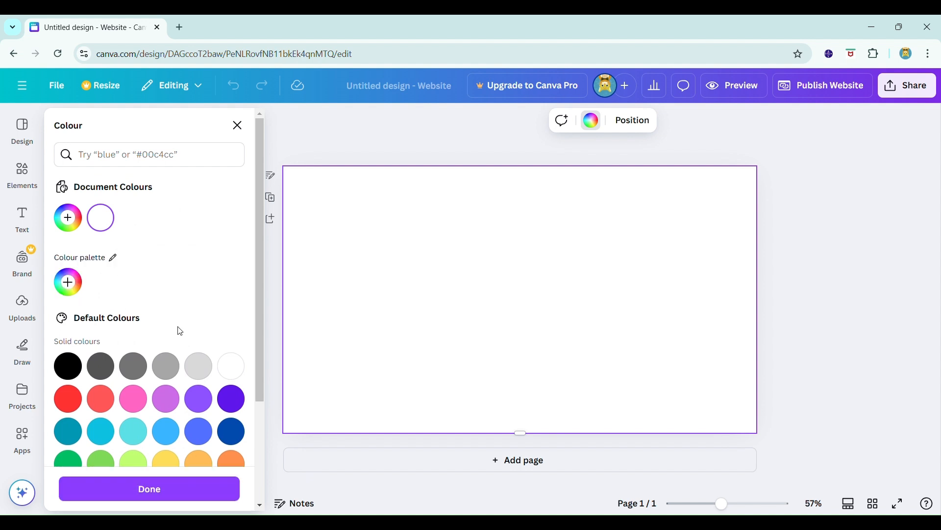
Fill the page background with a horizontal linear gradient, setting its first colour to red and keeping grey as the second
click(67, 218)
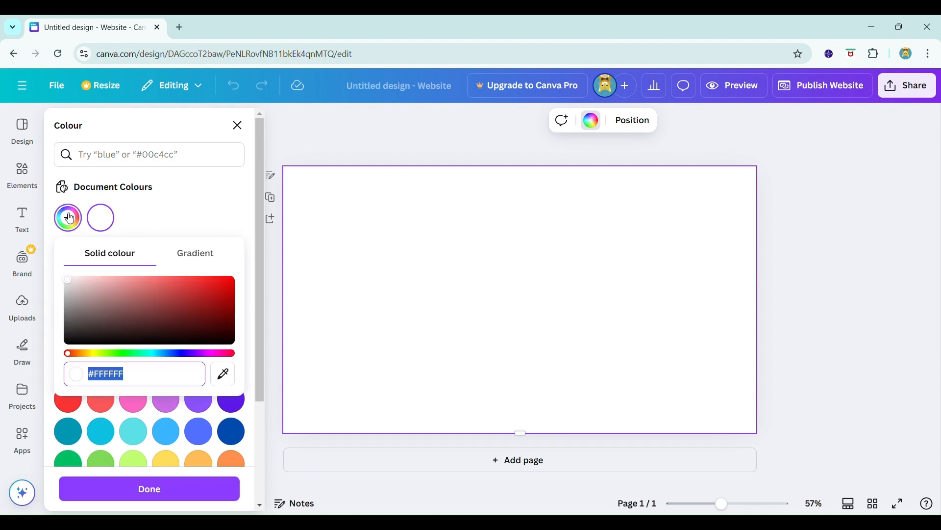
click(187, 268)
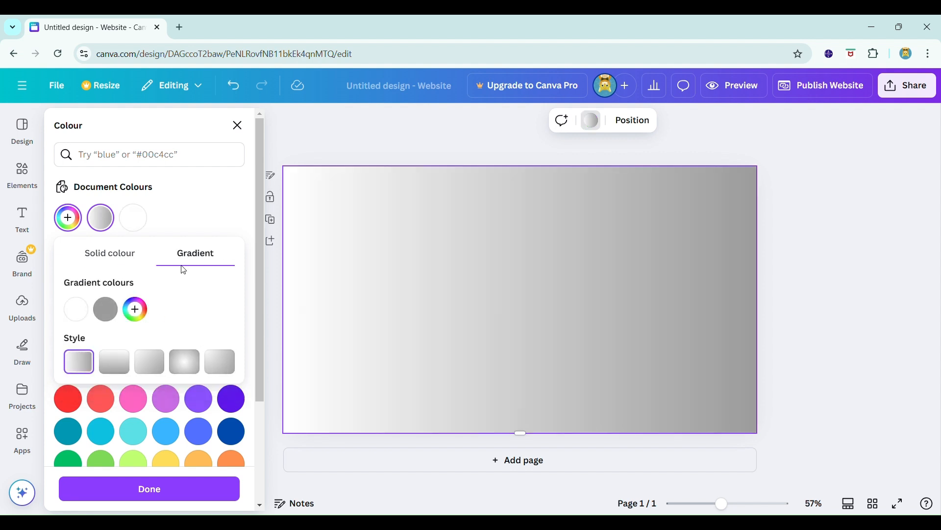
click(76, 309)
drag(165, 349, 319, 347)
click(316, 346)
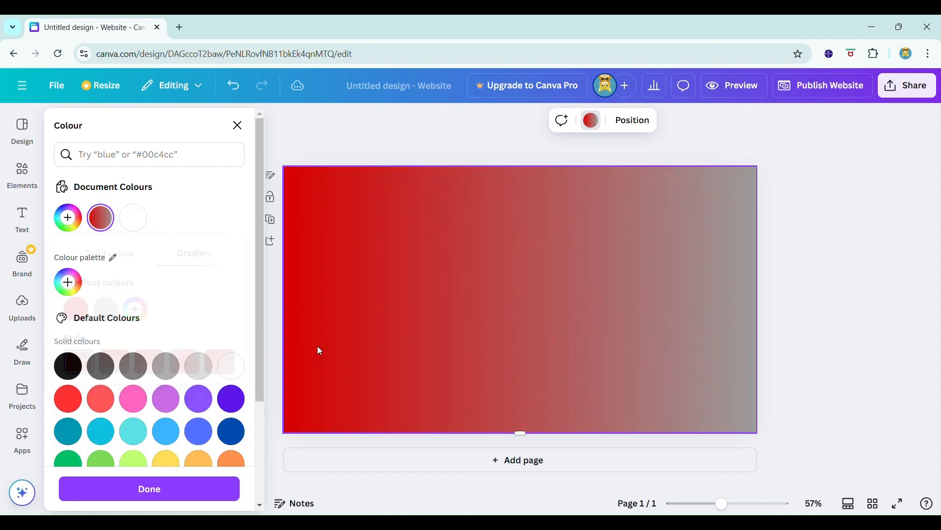
Set the second colour of the page's background gradient to bright blue (#00B2FF)
click(100, 218)
click(106, 317)
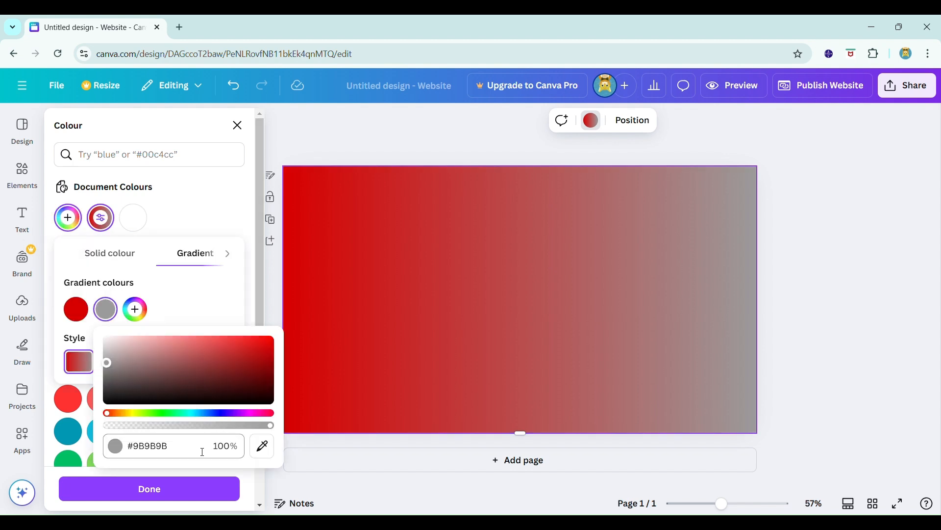
drag(187, 392, 186, 392)
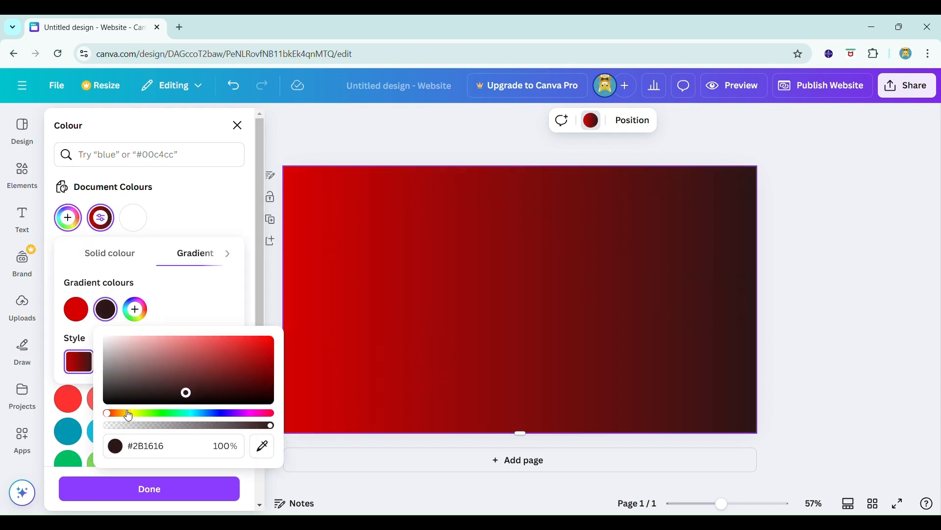
click(122, 414)
drag(124, 420, 329, 329)
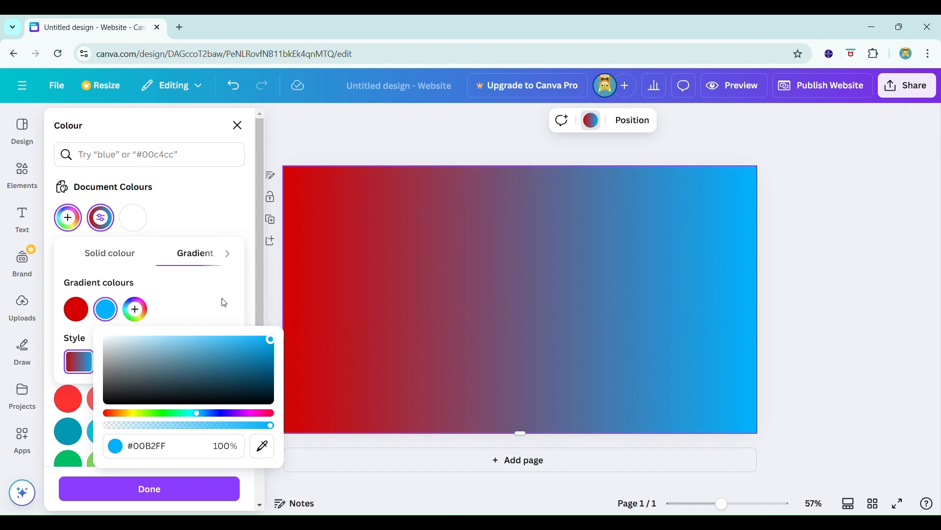
Add white (#FFFFFF) to the gradient between red and blue, and switch its style to radial from the page's upper-left corner
click(135, 308)
click(135, 309)
click(214, 370)
drag(213, 369, 136, 339)
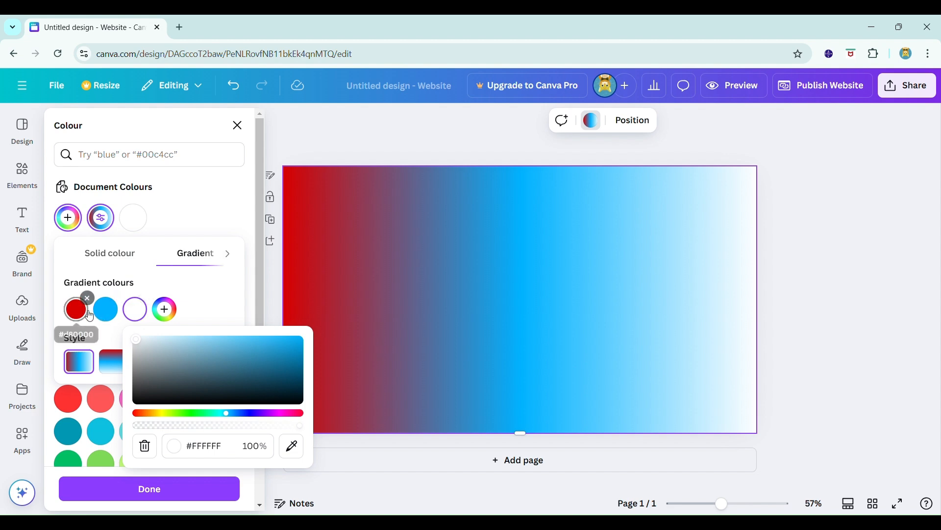
drag(136, 310, 108, 314)
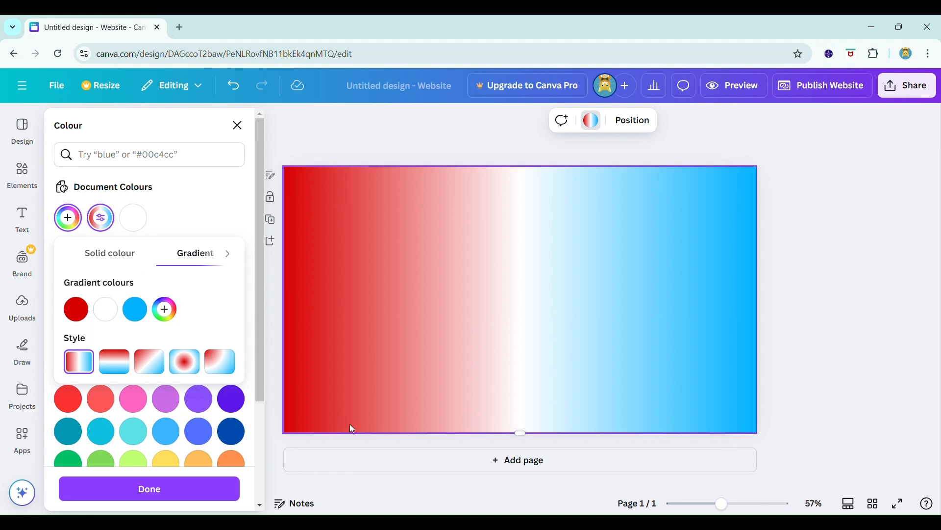
click(192, 368)
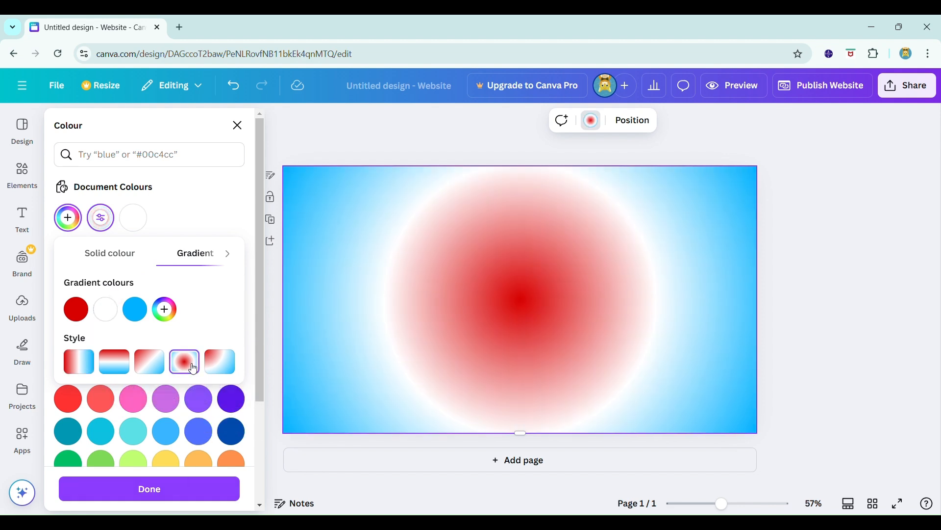
click(220, 369)
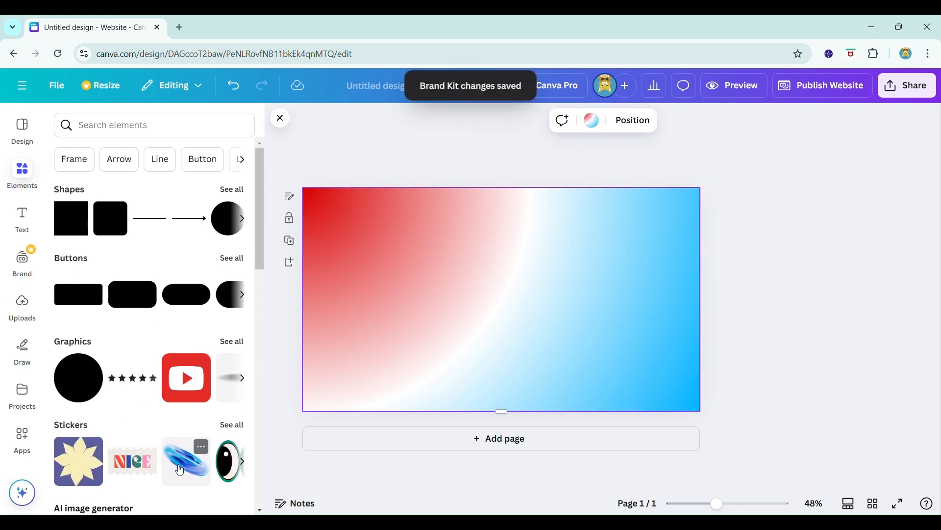
Search the elements library for "CLOTHING" and narrow the results to graphics
ctrl+scroll(371, 266, up, 3)
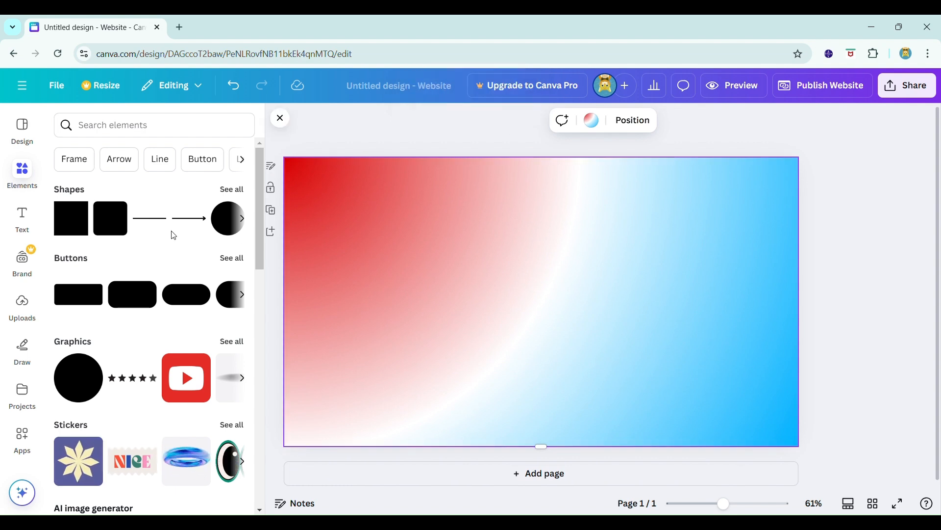
click(109, 124)
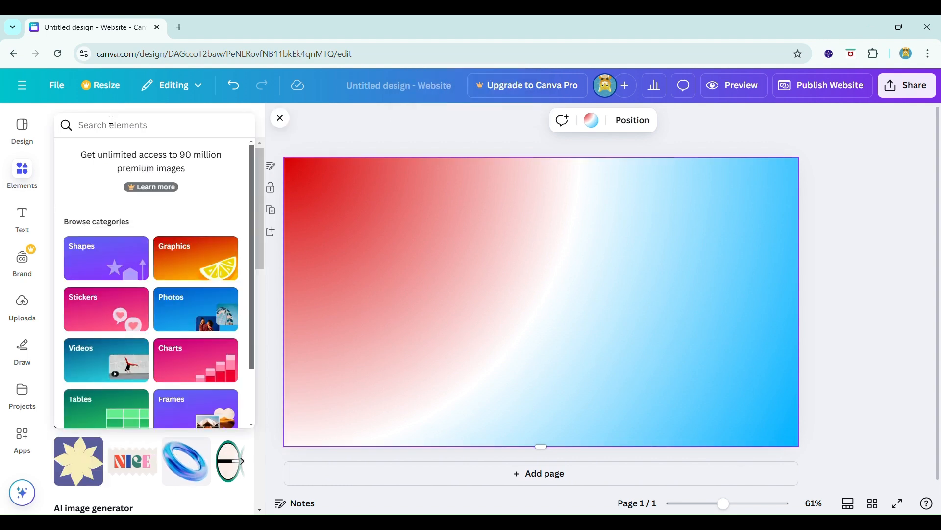
text(cLOTHING)
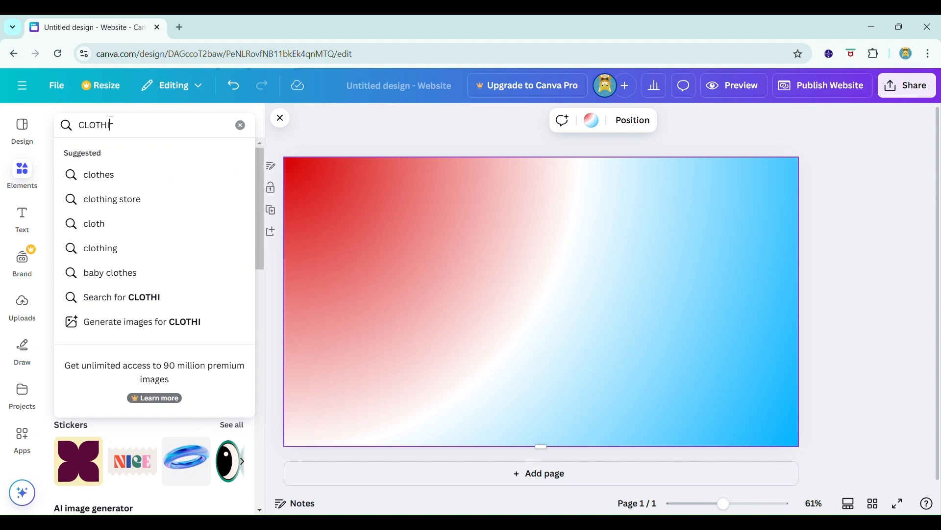
key(Return)
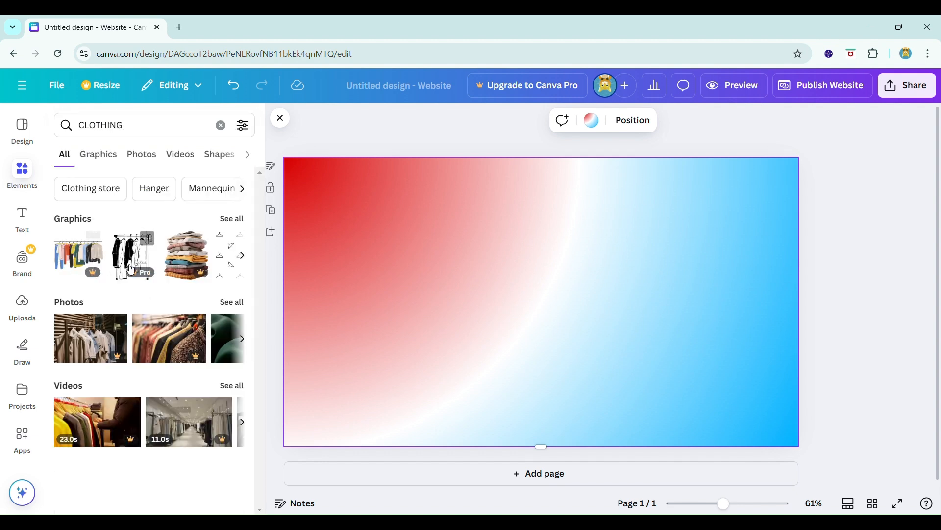
drag(101, 268, 335, 209)
drag(493, 269, 542, 20)
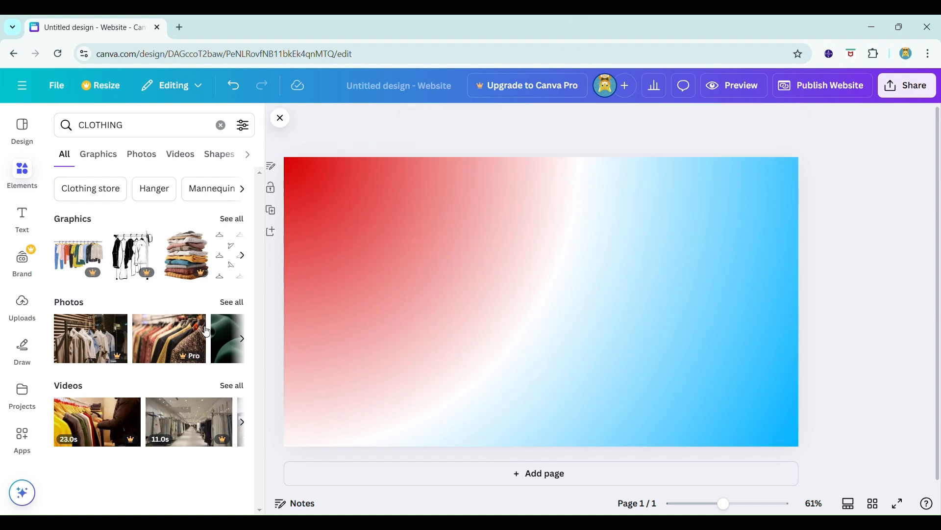
click(111, 160)
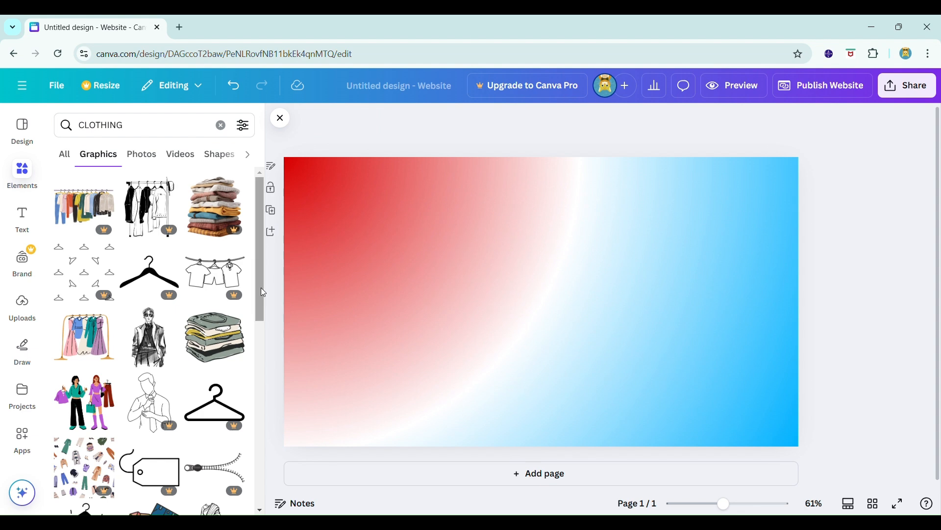
Place the folded clothes stack in the page's lower-left corner and the sketched man in sunglasses in its lower-right corner
click(214, 338)
drag(570, 273, 381, 355)
drag(421, 326, 392, 359)
drag(164, 360, 652, 223)
mouse_move(757, 278)
mouse_down()
mouse_move(767, 296)
mouse_move(758, 294)
mouse_up()
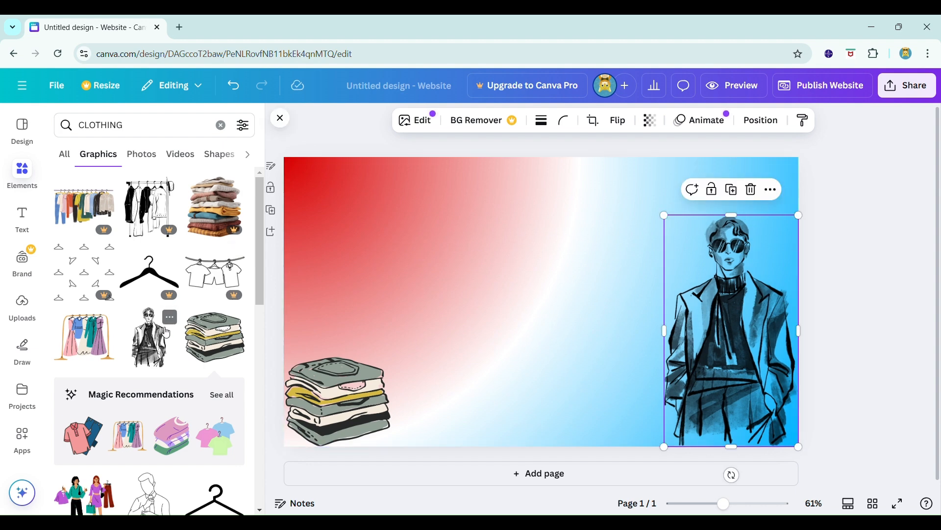
click(216, 488)
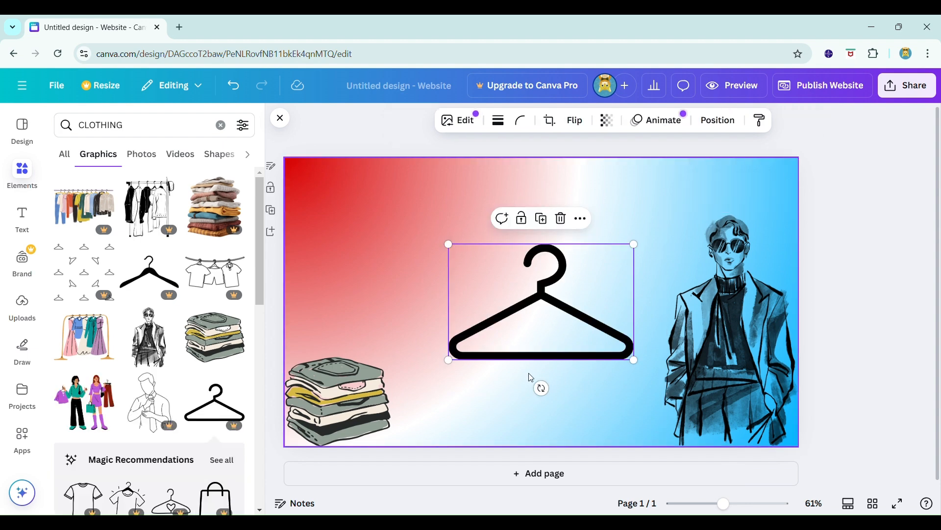
drag(569, 322, 729, 126)
drag(696, 161, 704, 77)
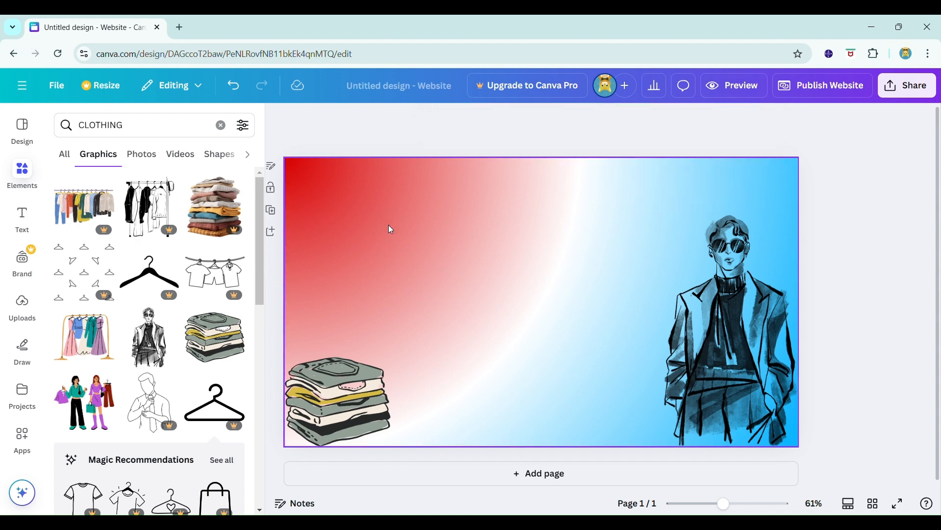
Replace the sketched man with the sari line drawing, enlarged to about two thirds of the page height in the lower-right corner
scroll(256, 241, up, 1)
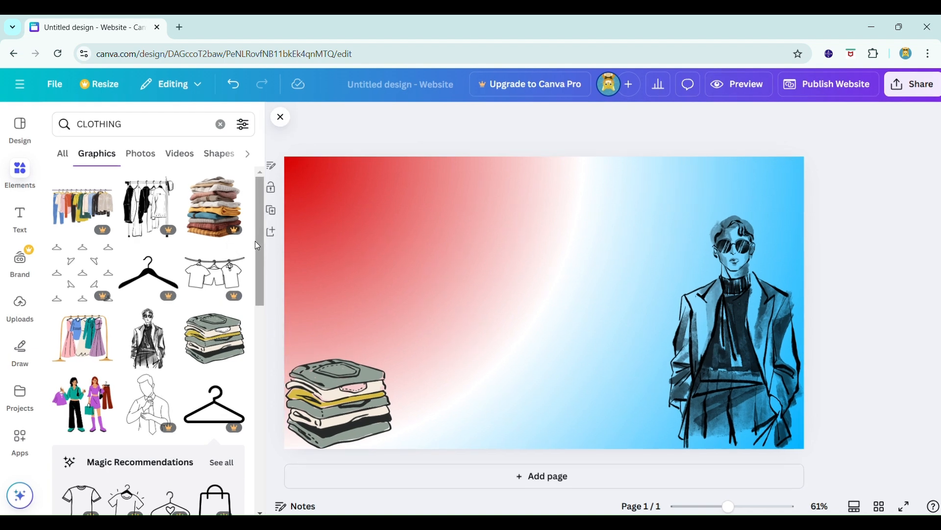
drag(258, 236, 261, 341)
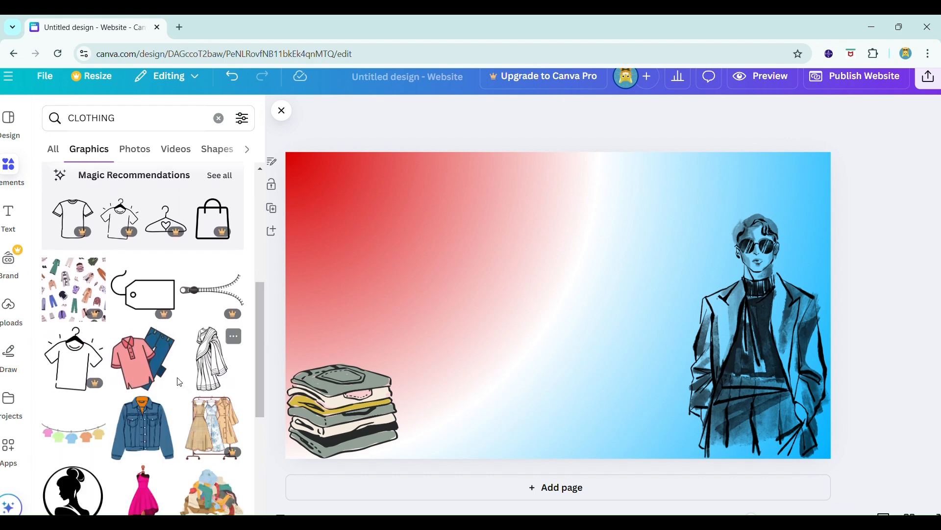
click(204, 378)
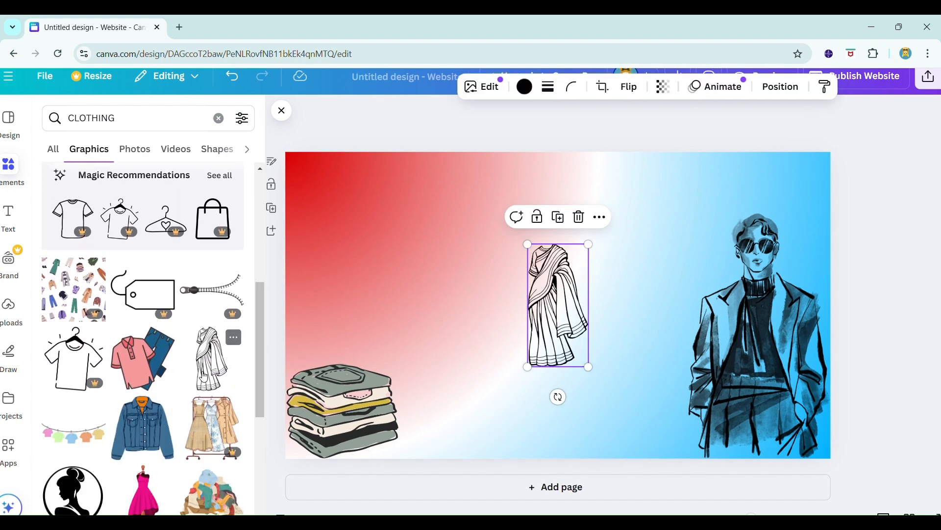
drag(713, 331, 940, 127)
drag(569, 323, 811, 415)
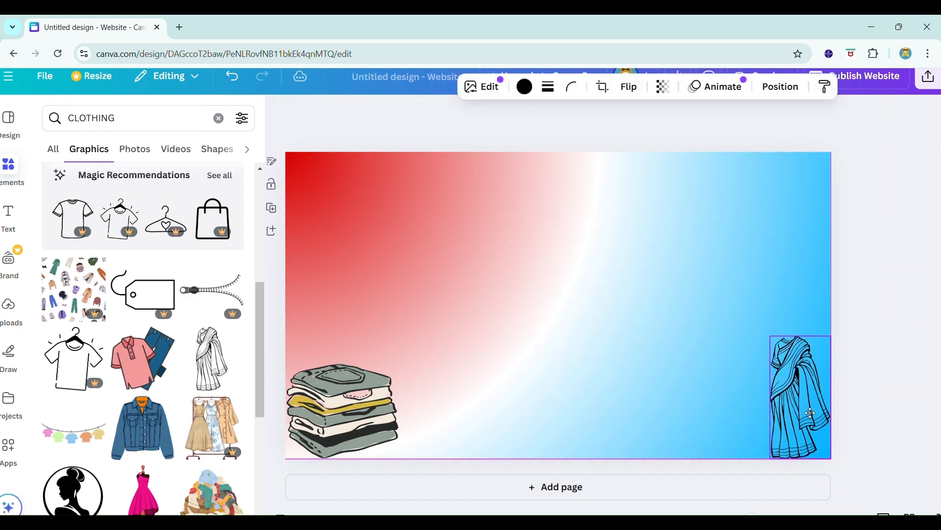
drag(778, 346, 677, 288)
click(880, 313)
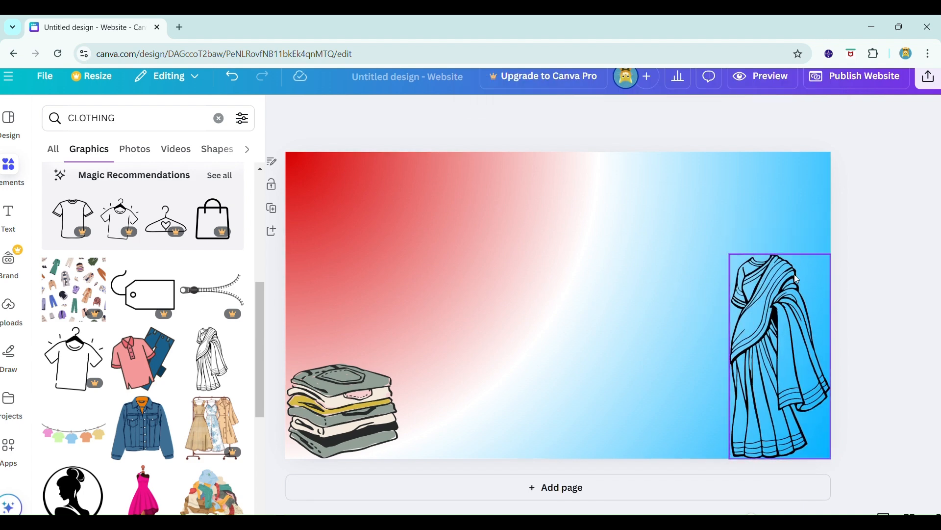
click(770, 408)
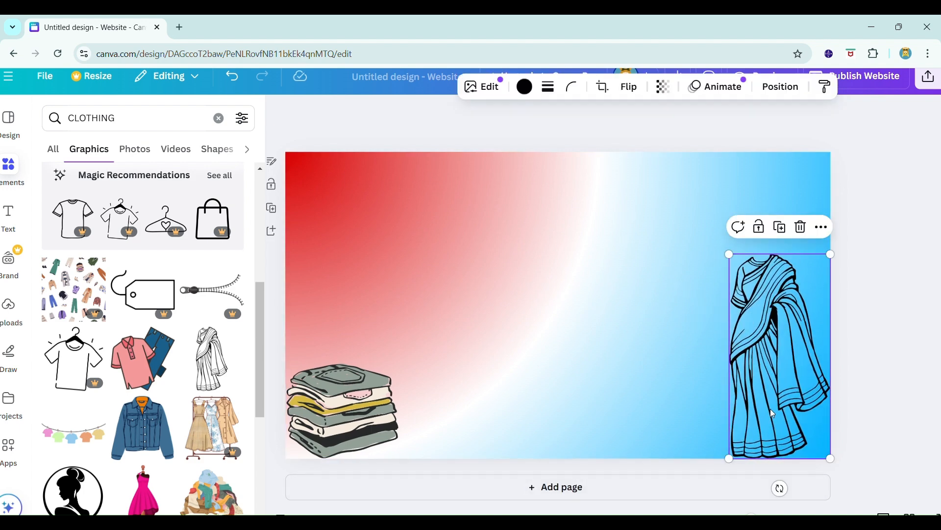
click(531, 131)
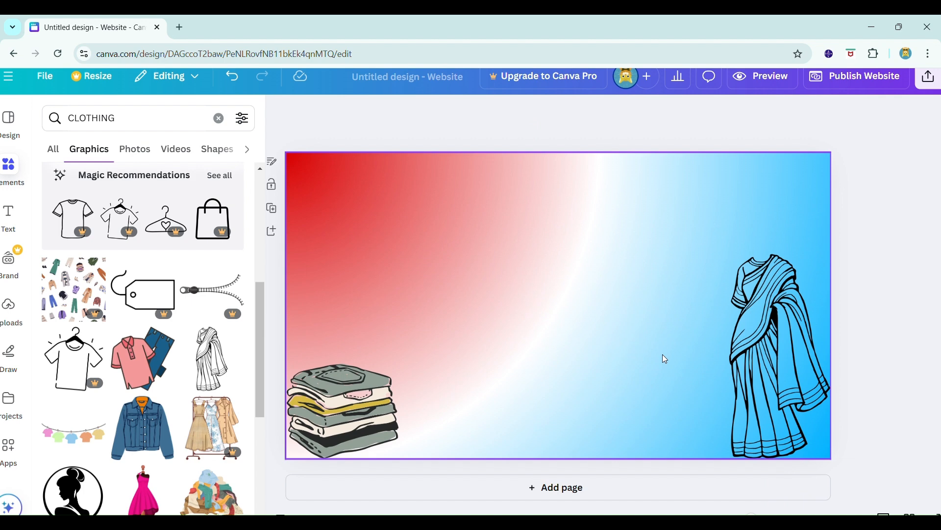
Add a heading text box to the page and set its font to Noto Serif Display ExtraCondensed
click(14, 225)
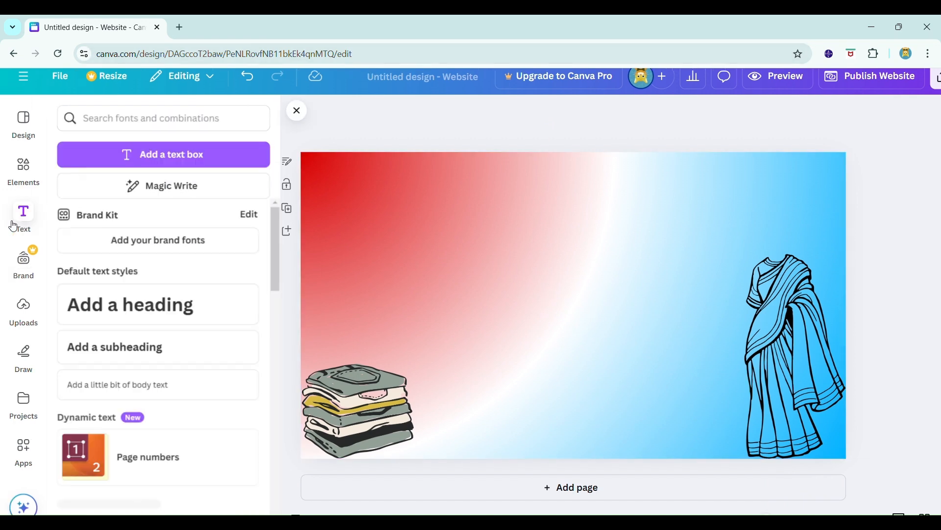
click(157, 301)
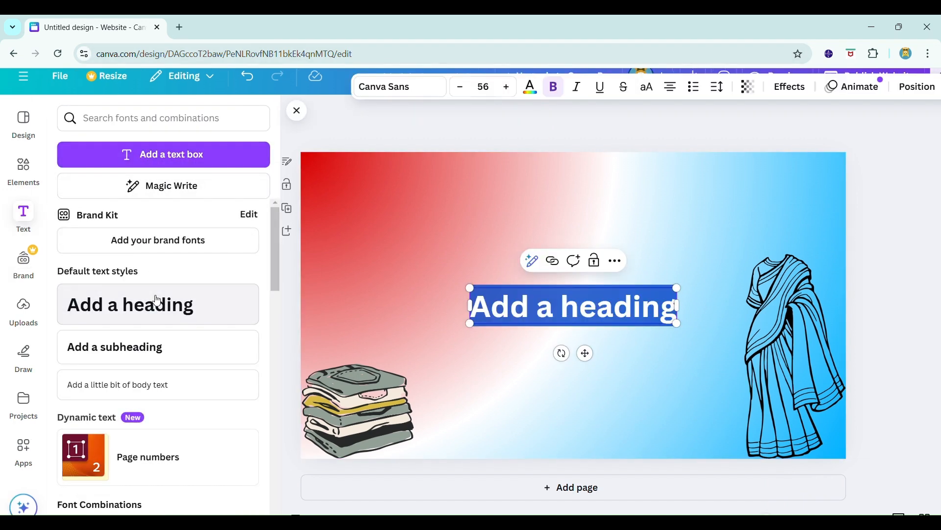
click(425, 96)
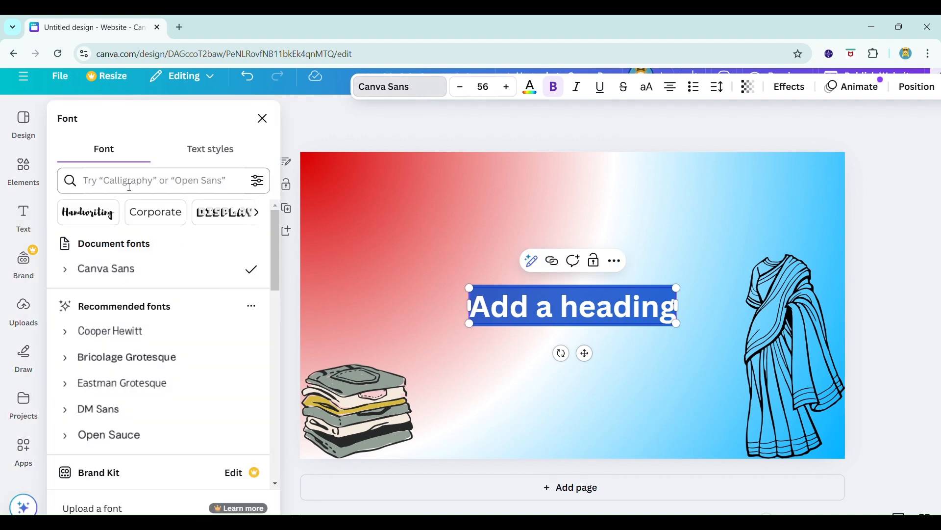
click(244, 213)
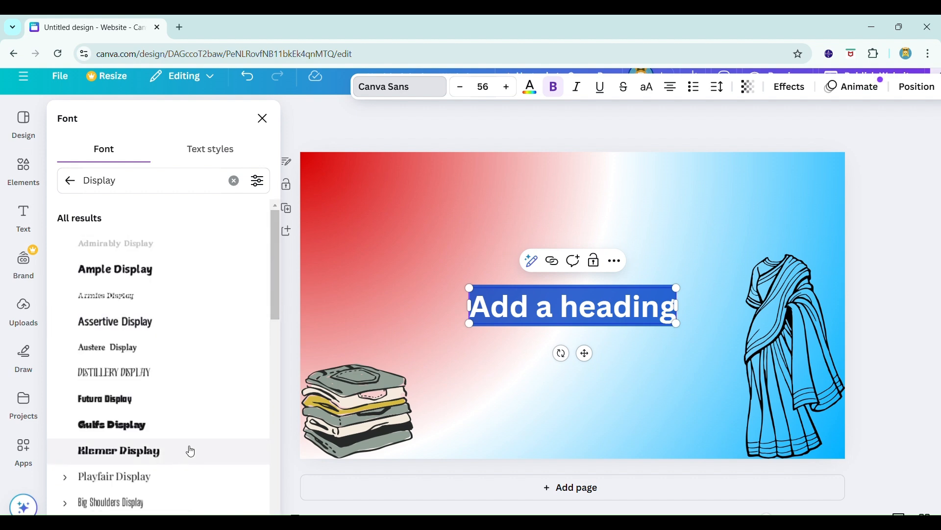
drag(274, 294, 218, 490)
scroll(255, 470, up, 8)
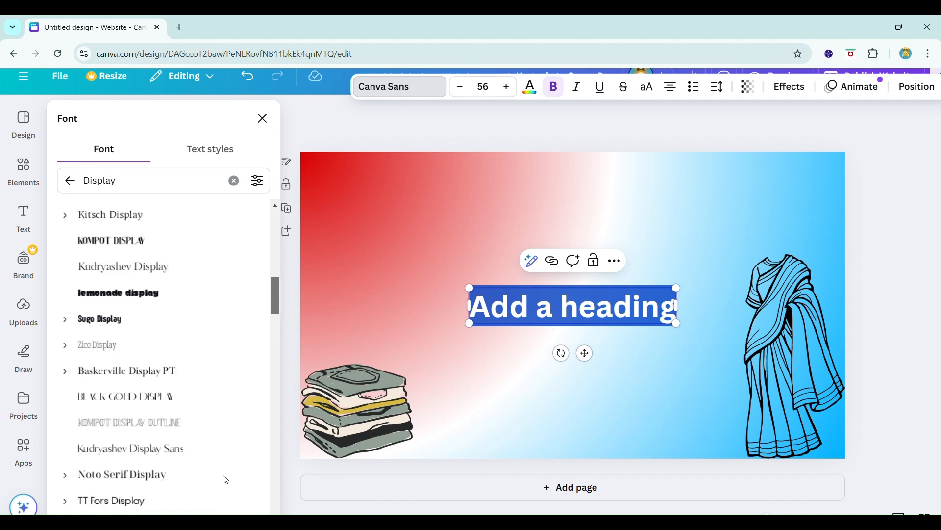
drag(254, 452, 255, 453)
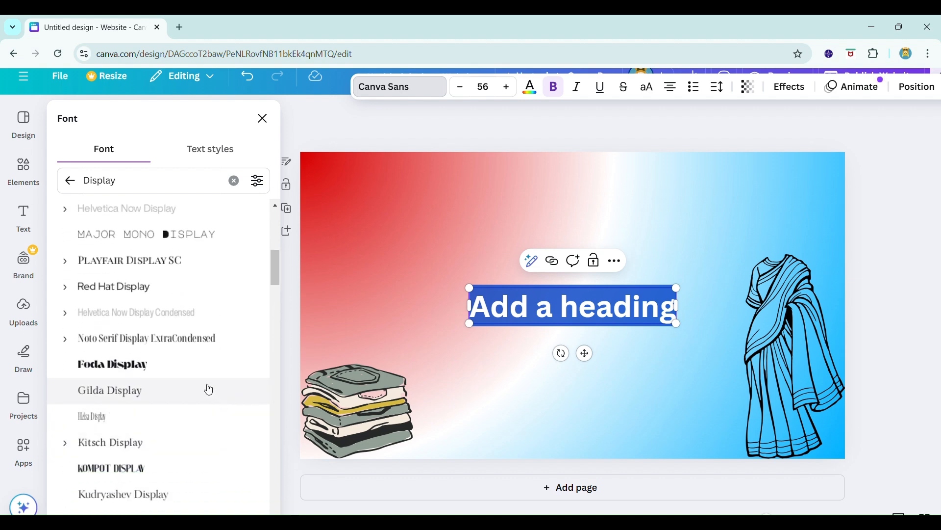
click(202, 346)
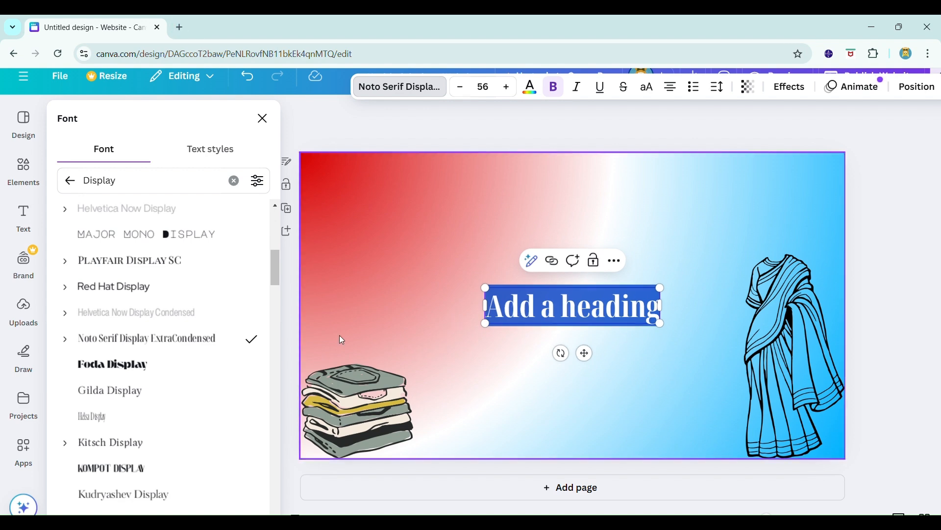
Replace the heading's placeholder text with "Simpley Dress"
text(S)
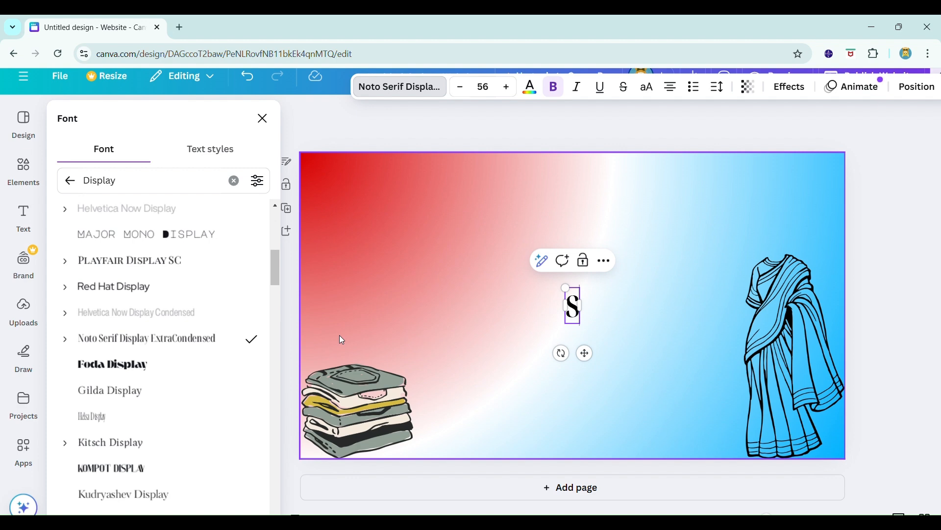
text(imp)
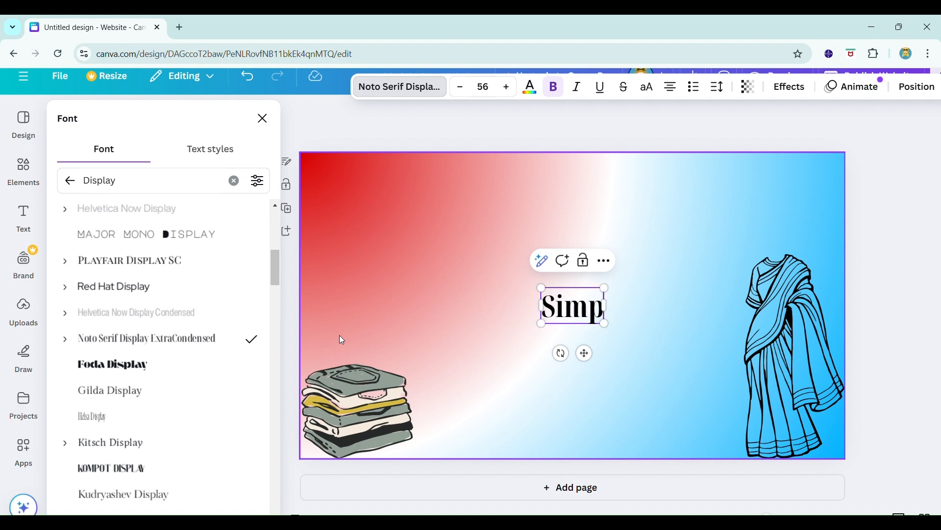
text(ley)
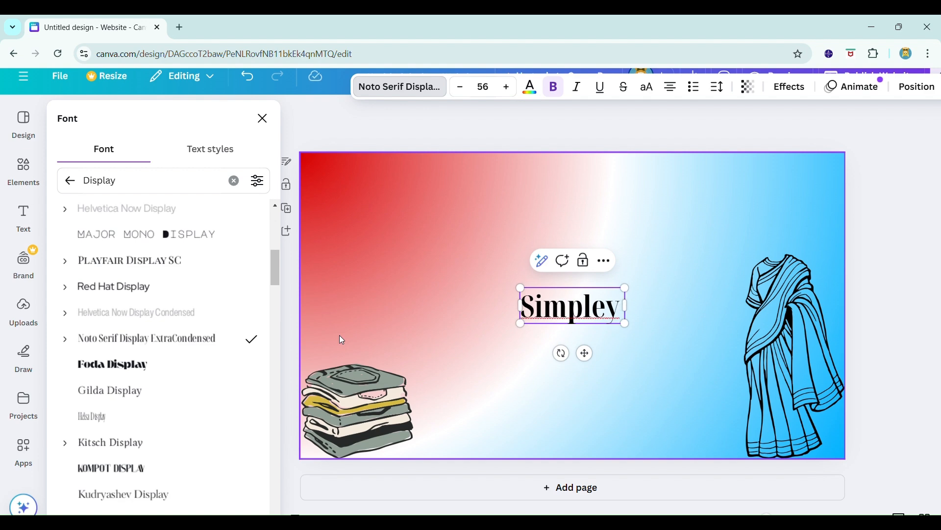
text( Dress)
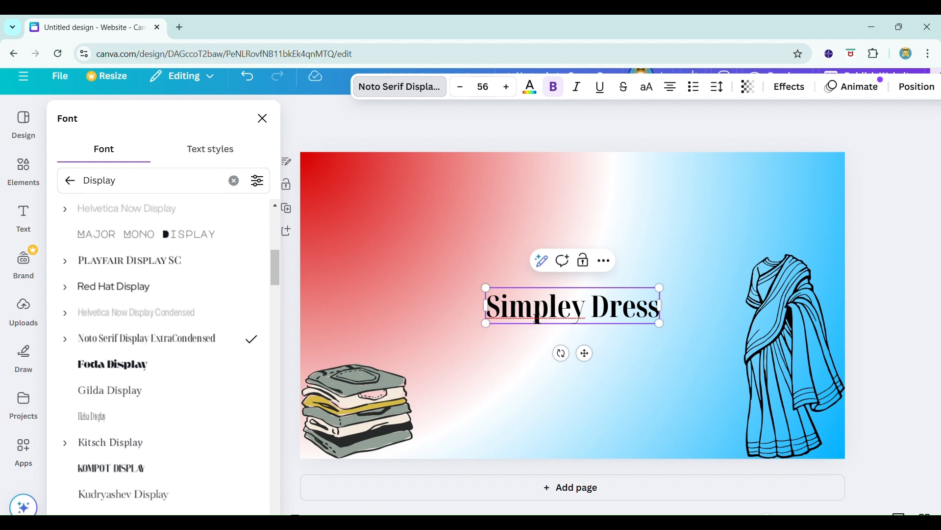
Correct the first word of the heading so that it reads "Simply Dress"
click(535, 317)
text(e)
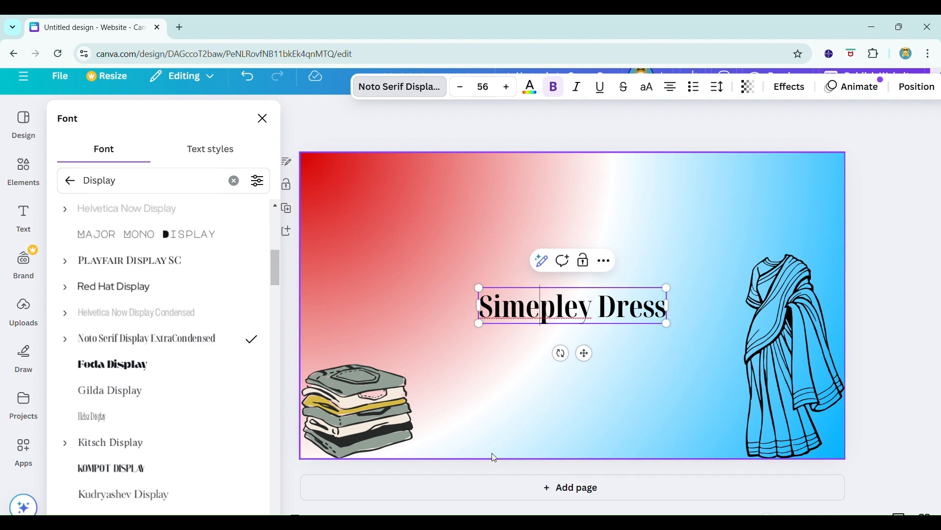
key(BackSpace)
key(Right)
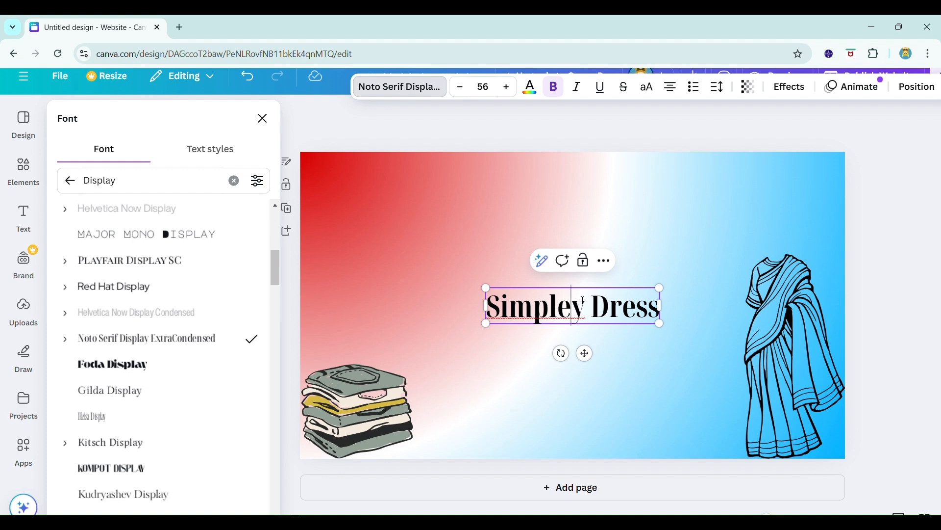
double_click(583, 301)
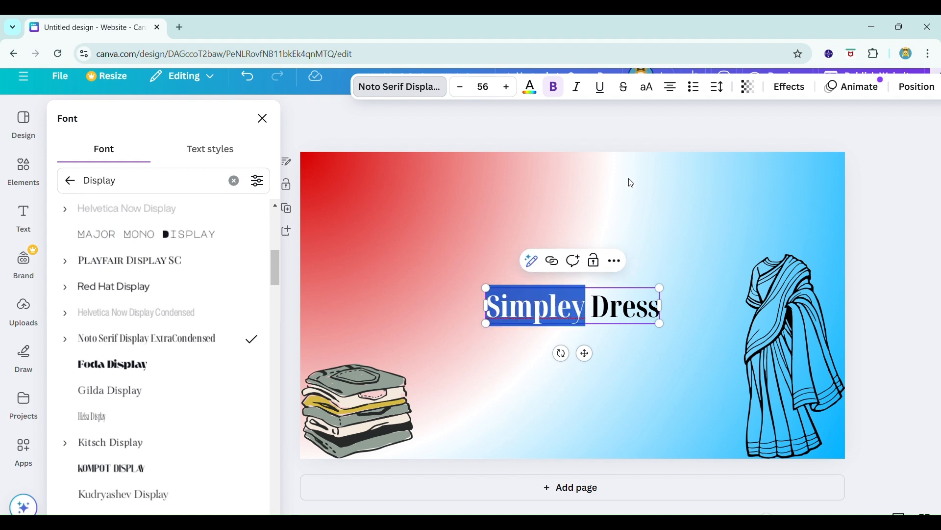
key(Escape)
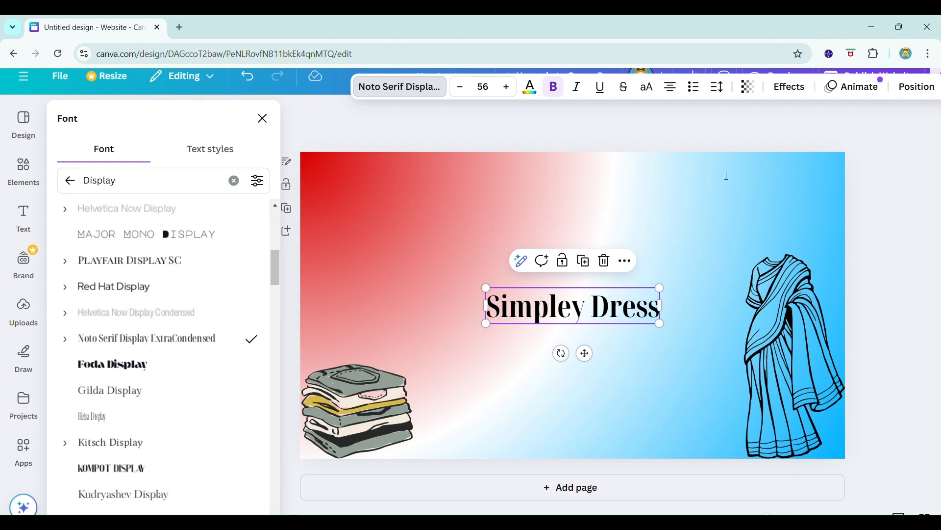
click(634, 319)
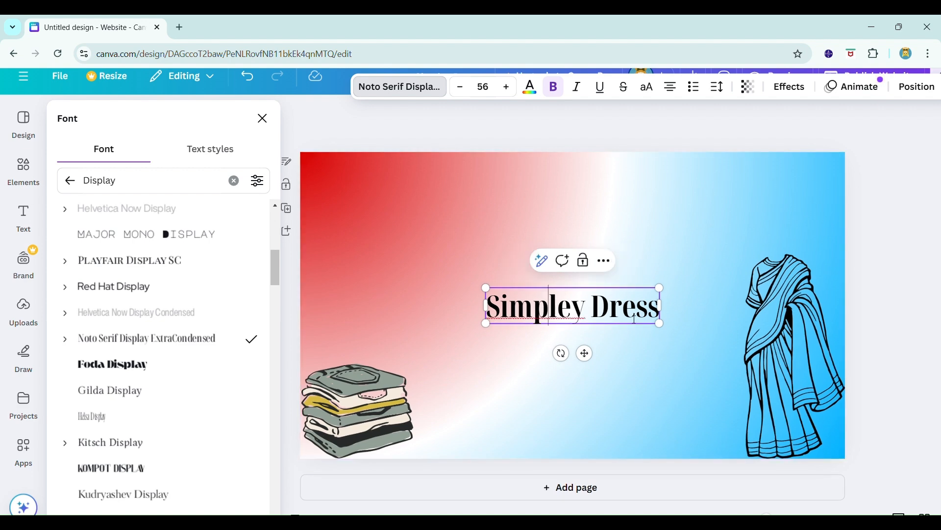
drag(586, 305, 447, 316)
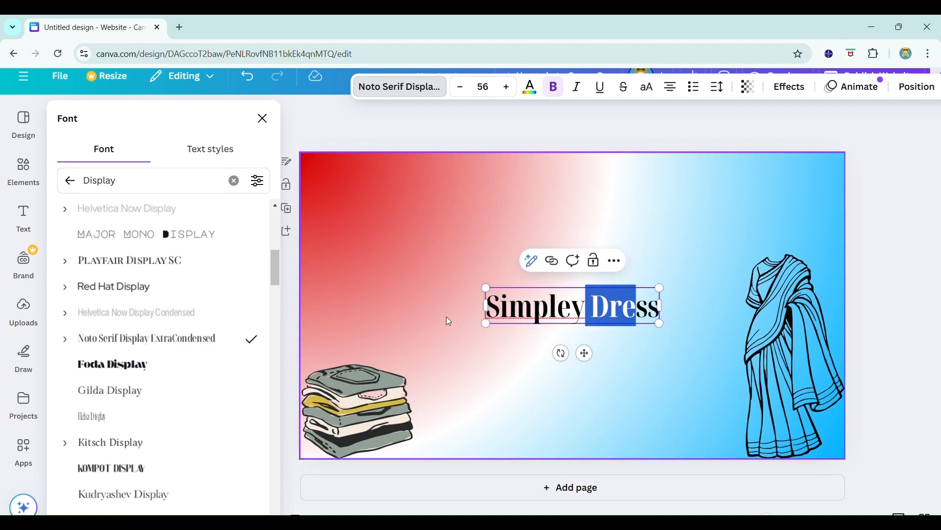
click(556, 316)
scroll(556, 316, up, 1)
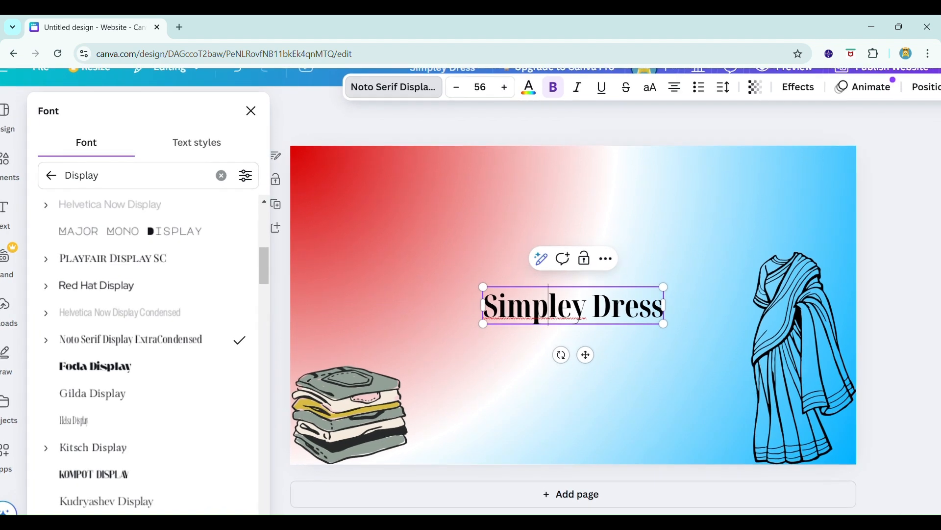
key(BackSpace)
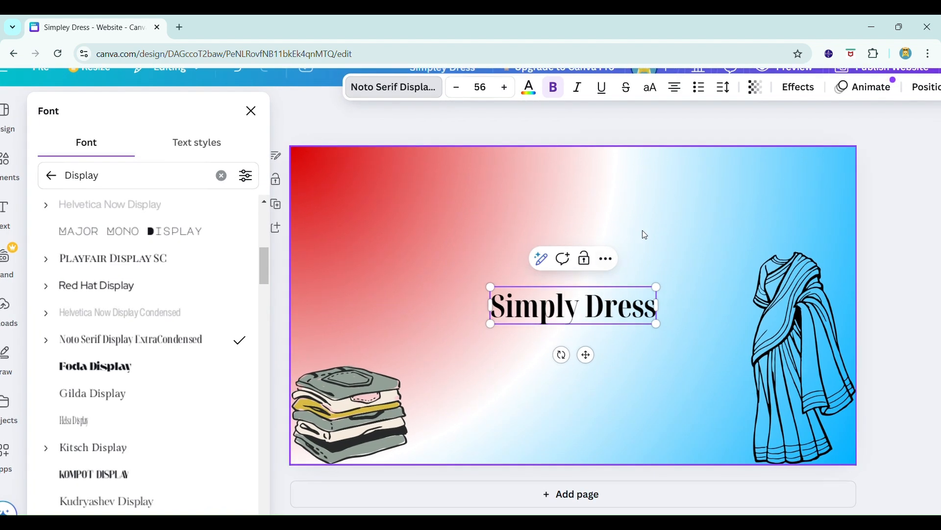
Move the "Simply Dress" heading to the page's top centre and enlarge it to a font size of about 98.8
click(642, 230)
click(603, 323)
drag(596, 321, 561, 183)
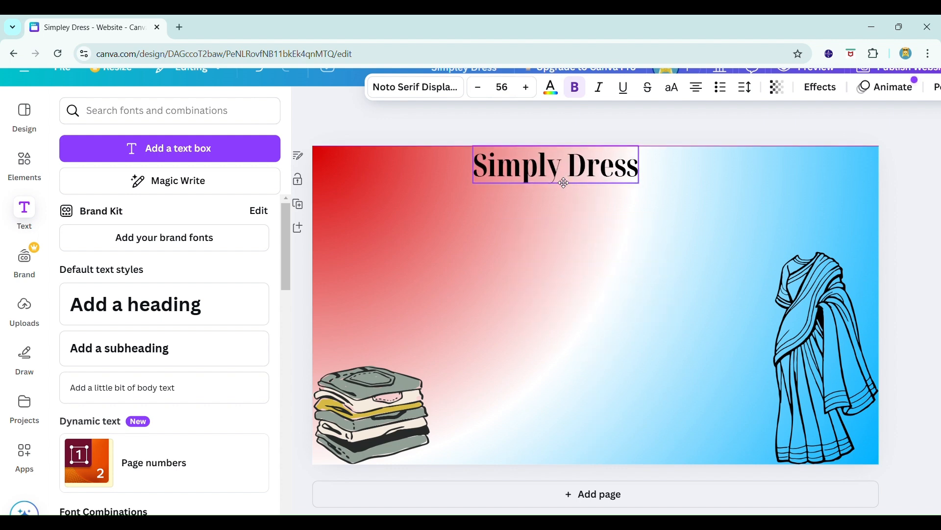
drag(640, 184, 766, 239)
mouse_move(576, 216)
mouse_down()
mouse_move(561, 233)
mouse_move(563, 224)
mouse_up()
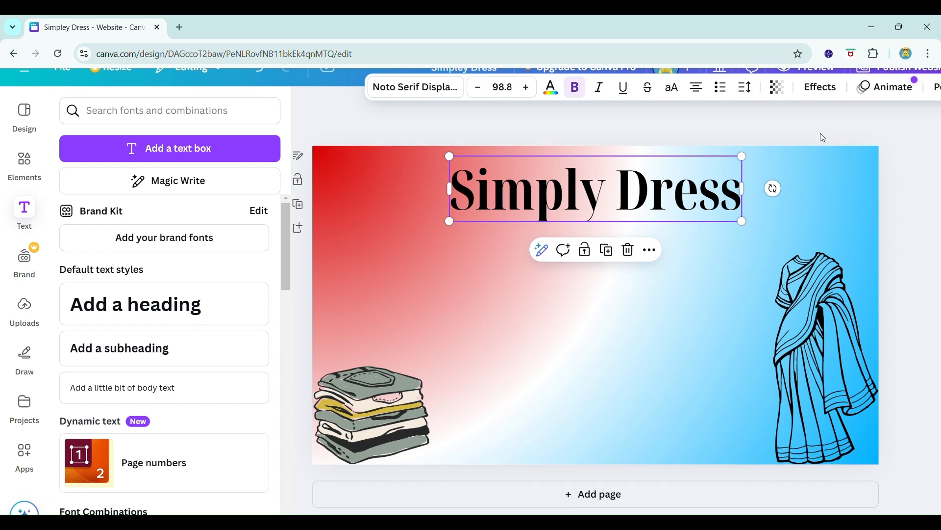
Apply the Outline effect to the "Simply Dress" heading with a thickness of 200 and black as the outline colour
scroll(824, 138, down, 3)
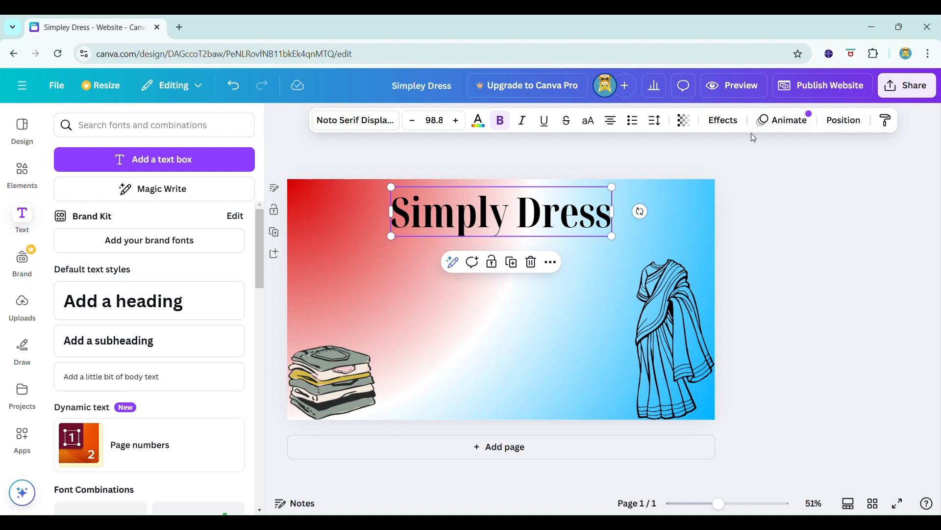
click(723, 122)
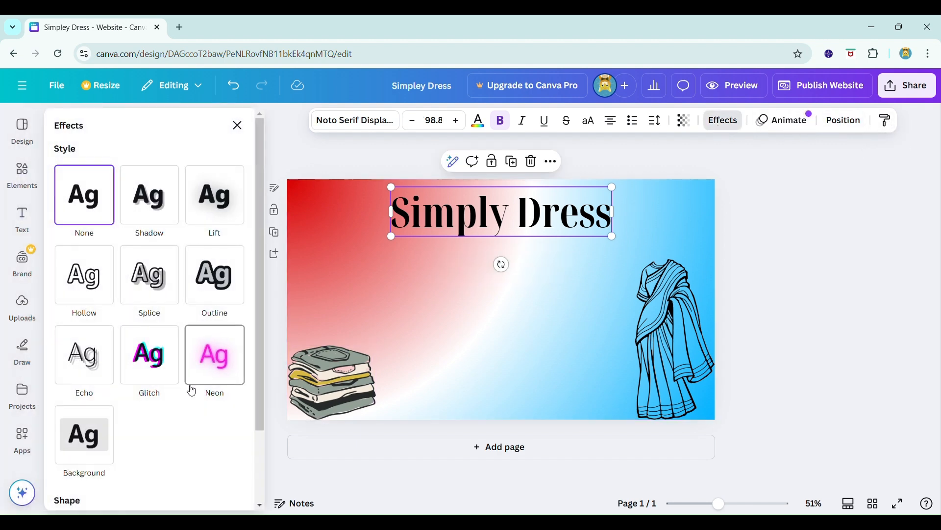
click(153, 368)
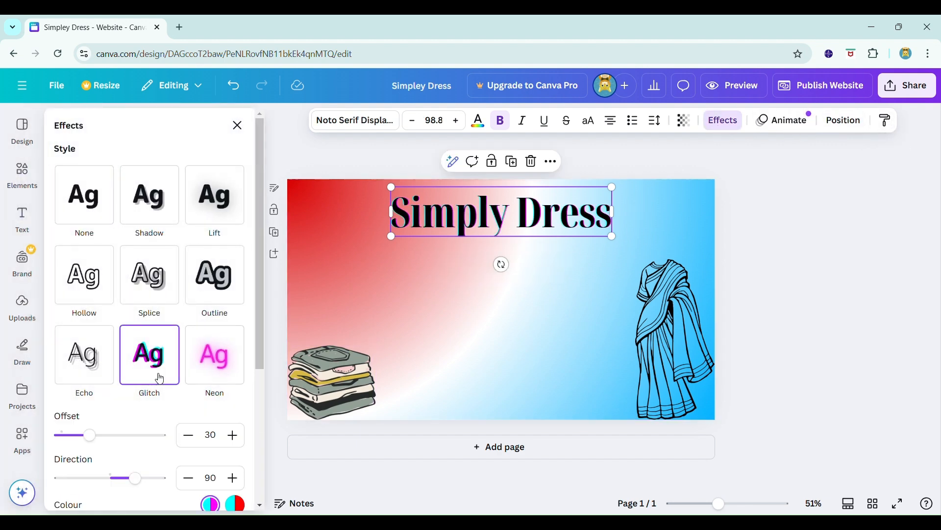
click(224, 309)
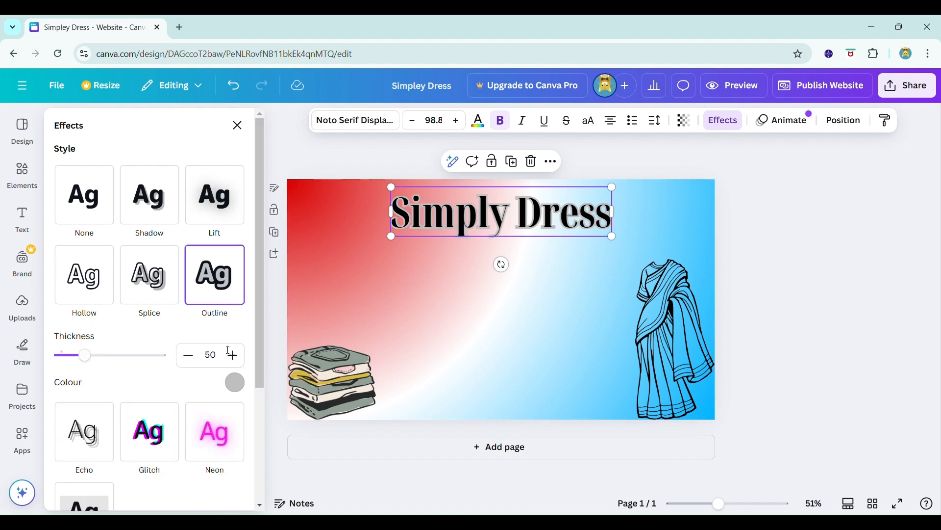
drag(85, 354, 231, 363)
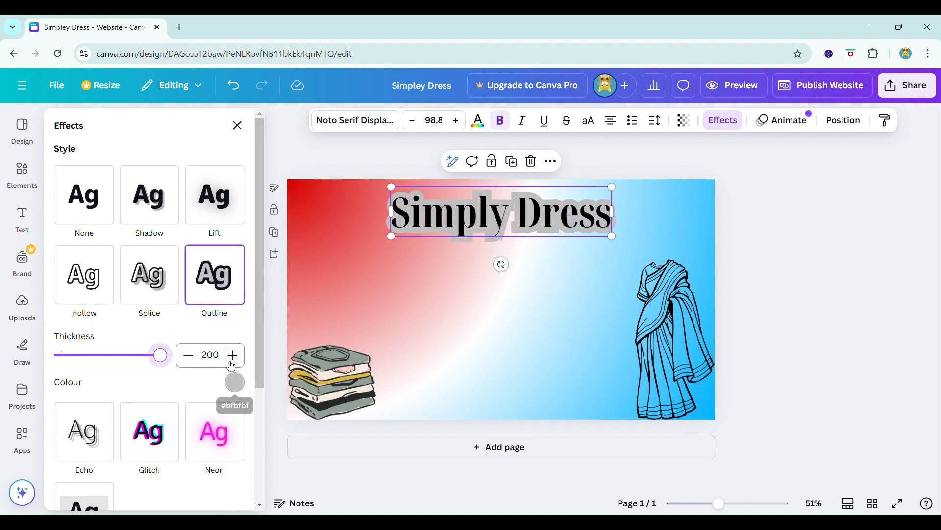
click(235, 382)
click(73, 345)
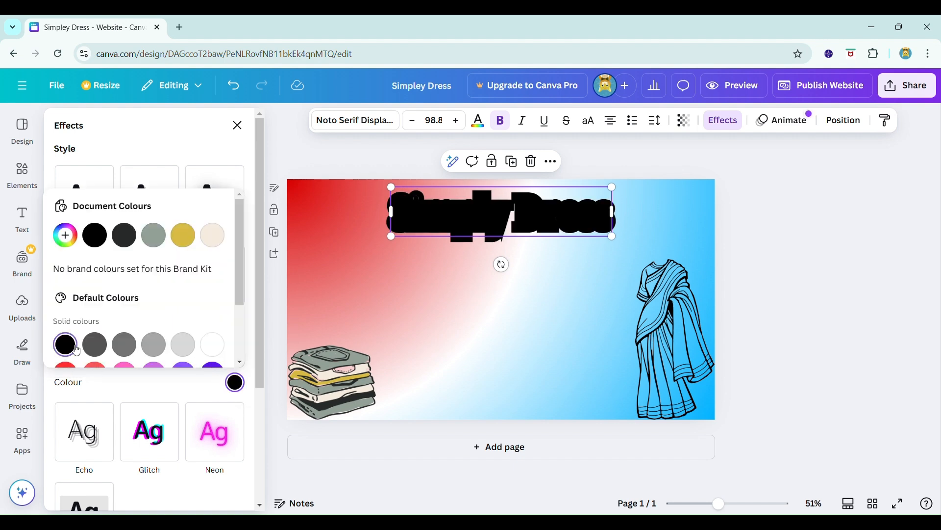
Set the "Simply Dress" heading's text colour to white and deselect it
click(492, 132)
click(478, 120)
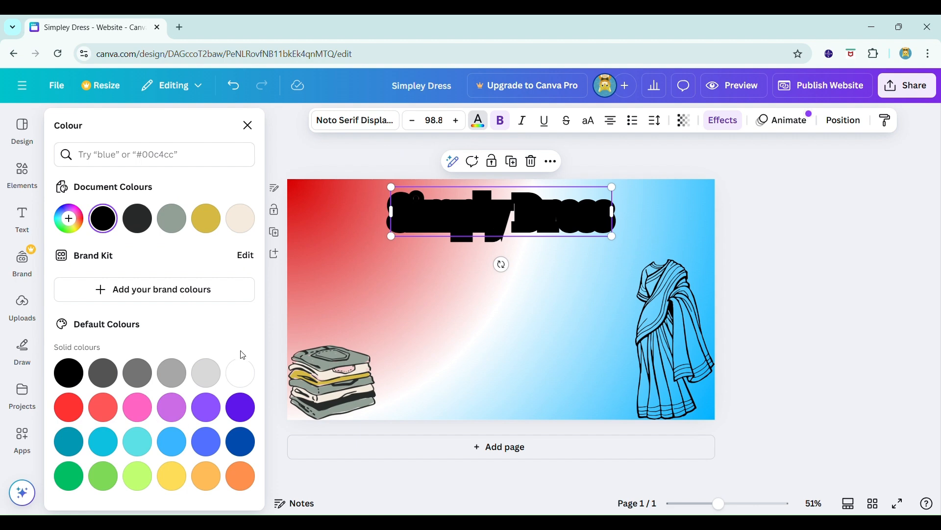
click(241, 370)
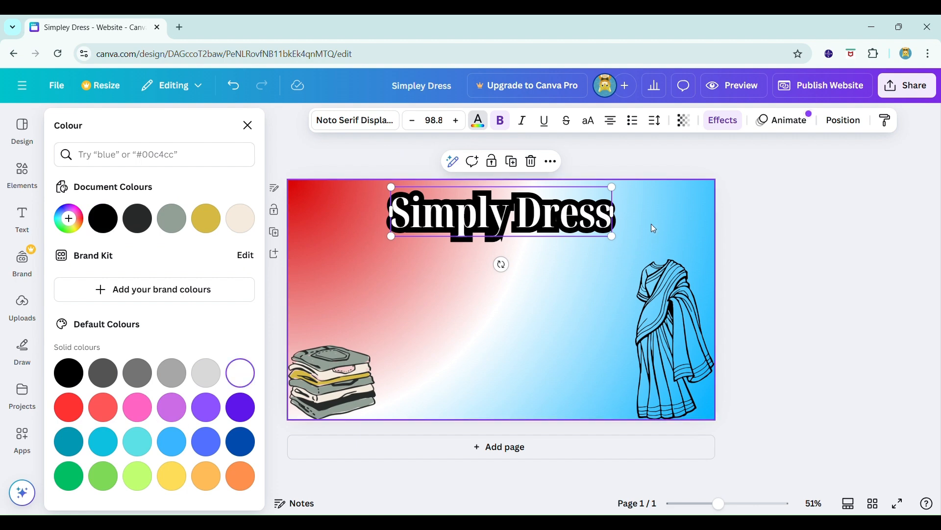
click(782, 201)
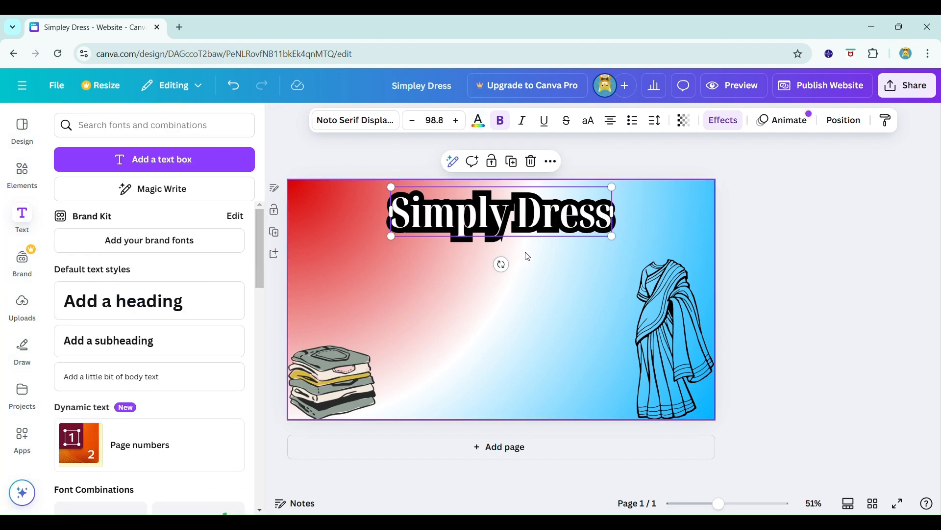
click(859, 307)
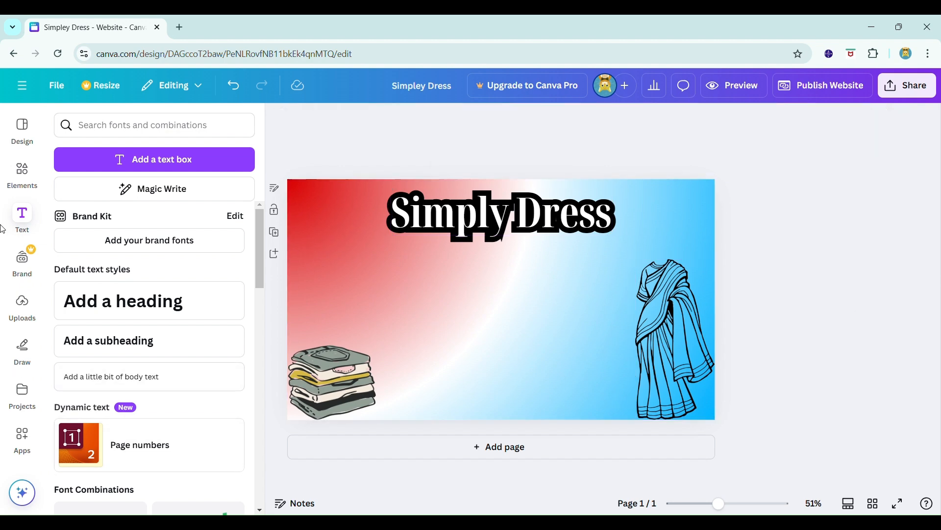
click(27, 189)
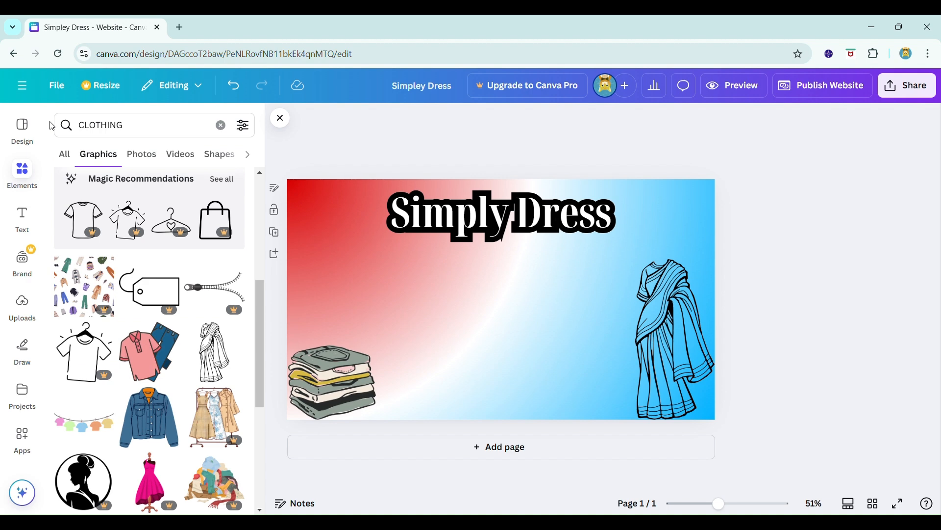
click(12, 214)
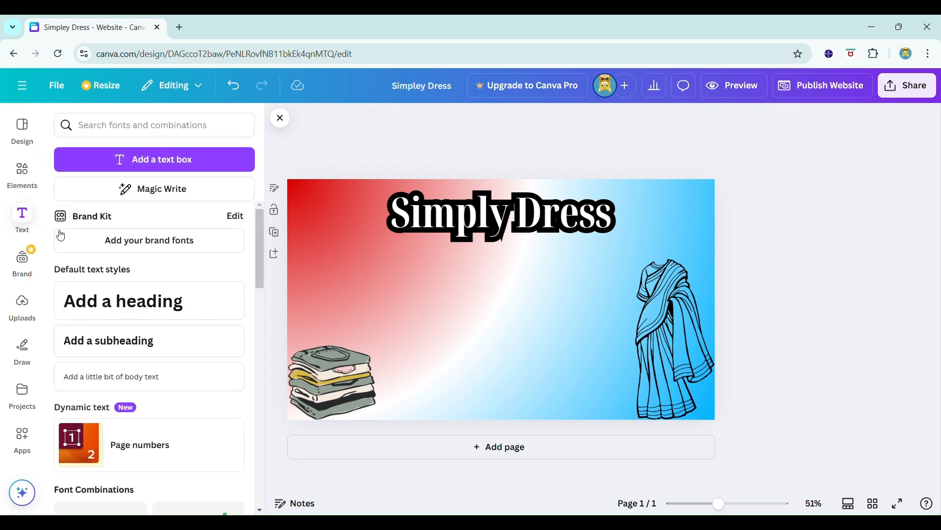
click(114, 301)
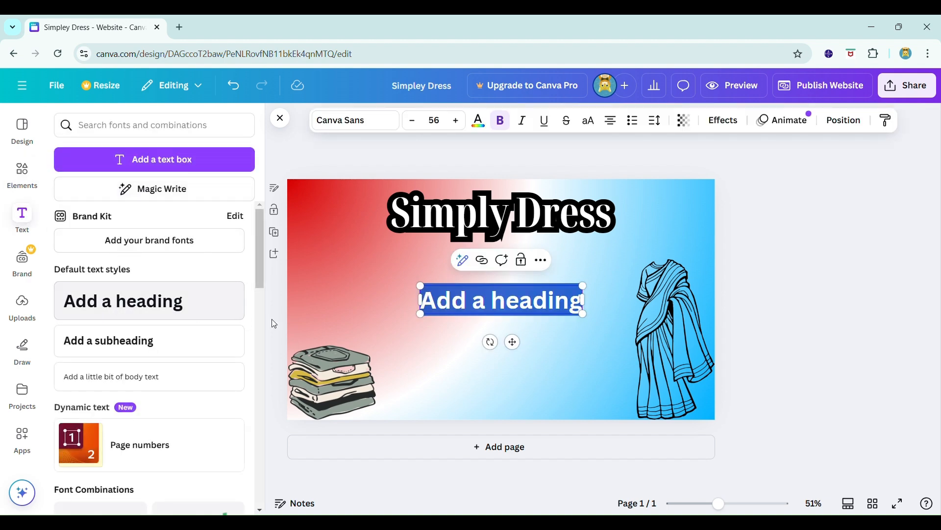
click(396, 219)
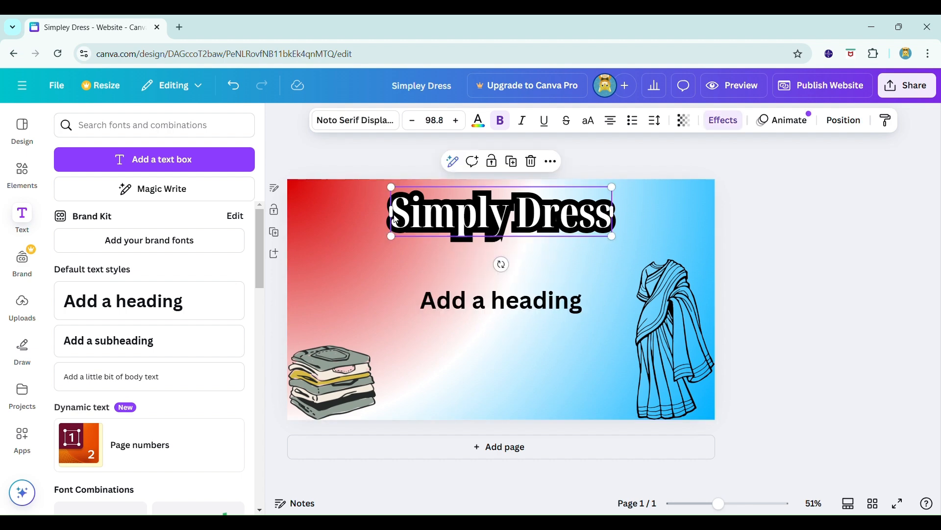
click(397, 220)
click(376, 124)
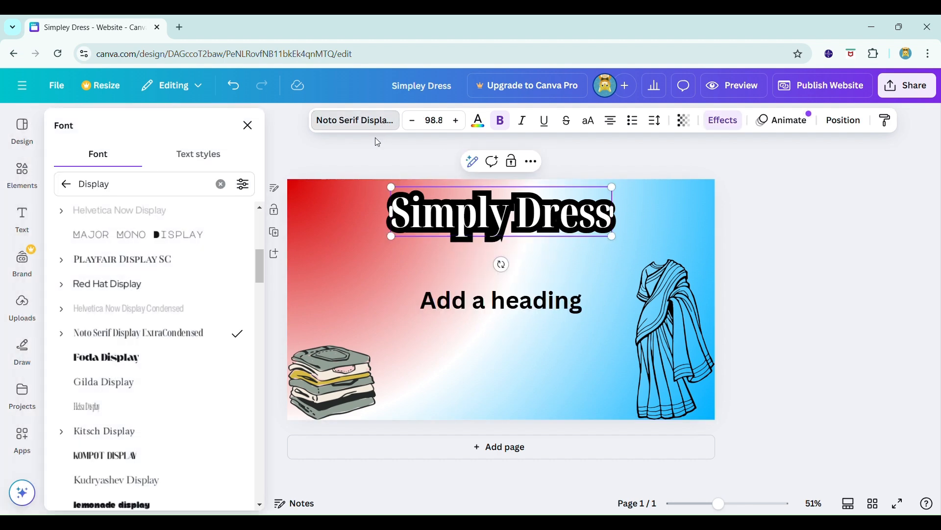
click(355, 219)
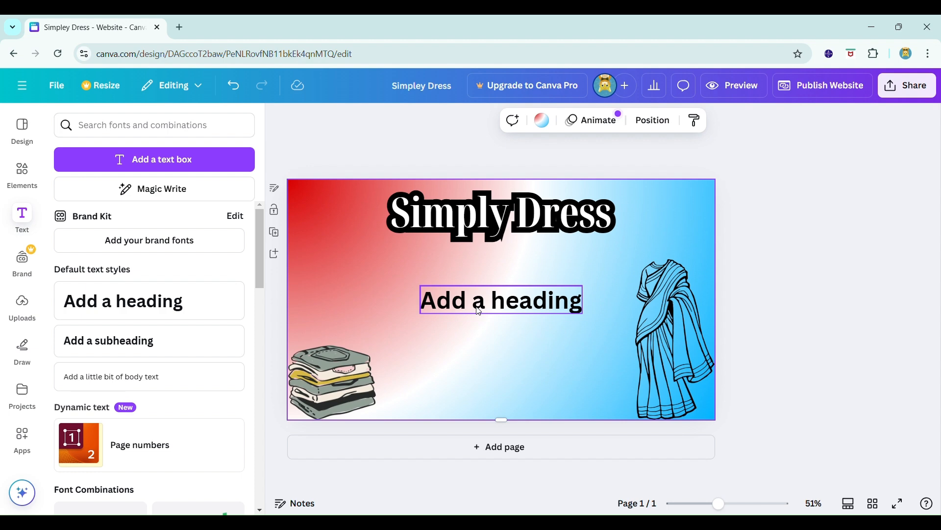
drag(477, 311, 940, 106)
Copy the "Simply Dress" heading and move the original up against the page's top edge, keeping it horizontally centred
click(563, 188)
right_click(563, 188)
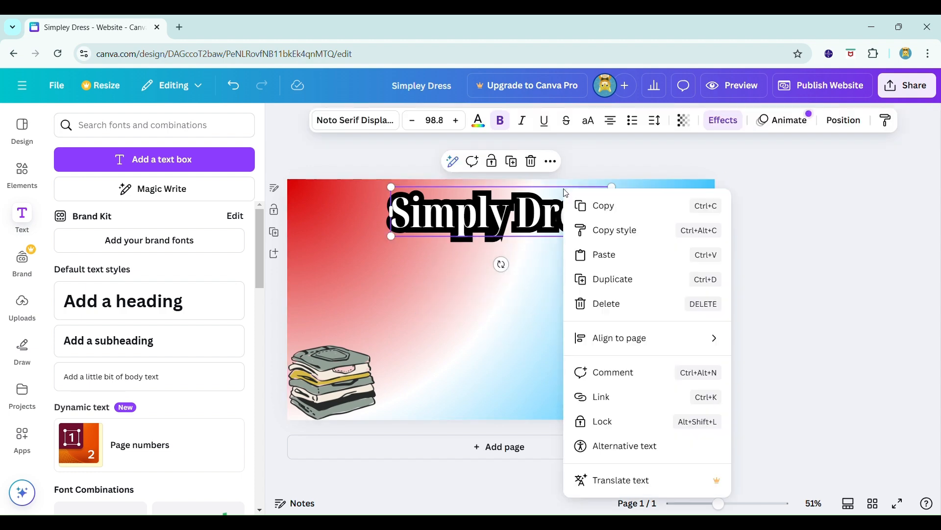
click(588, 208)
mouse_move(561, 217)
mouse_down()
mouse_move(568, 289)
mouse_move(564, 212)
mouse_up()
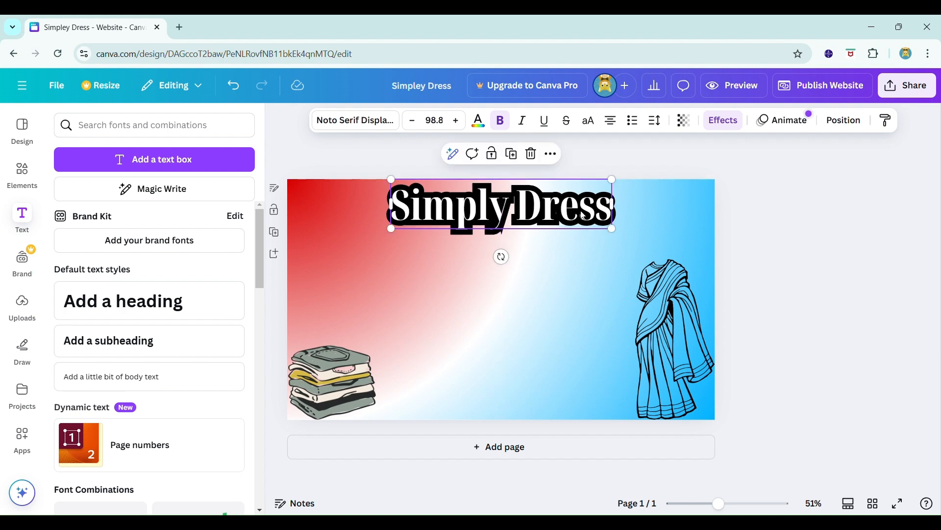
Duplicate the outlined "Simply Dress" heading and place the copy centred near the middle of the page
right_click(583, 215)
click(592, 212)
click(521, 366)
key(ctrl+v)
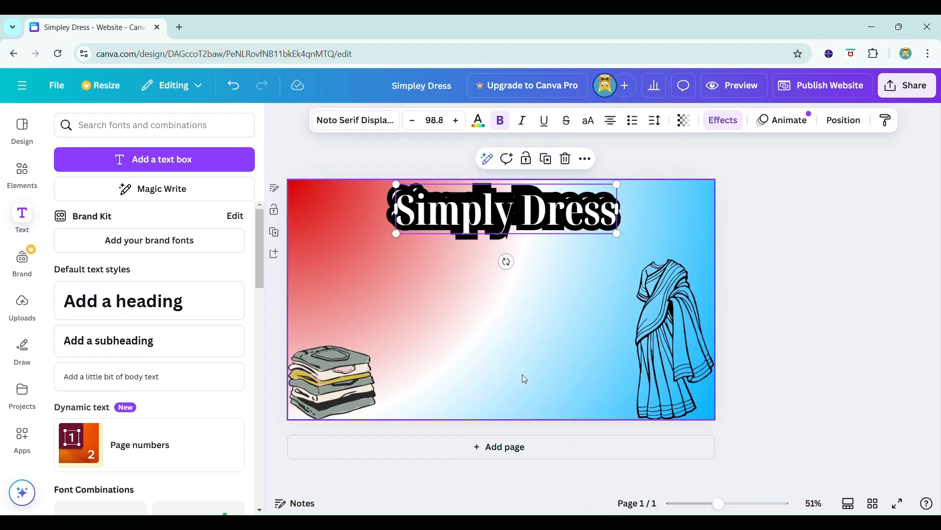
drag(576, 227, 573, 312)
Replace the text of the middle heading copy with "Now In ", leaving a trailing space for the place name
double_click(573, 312)
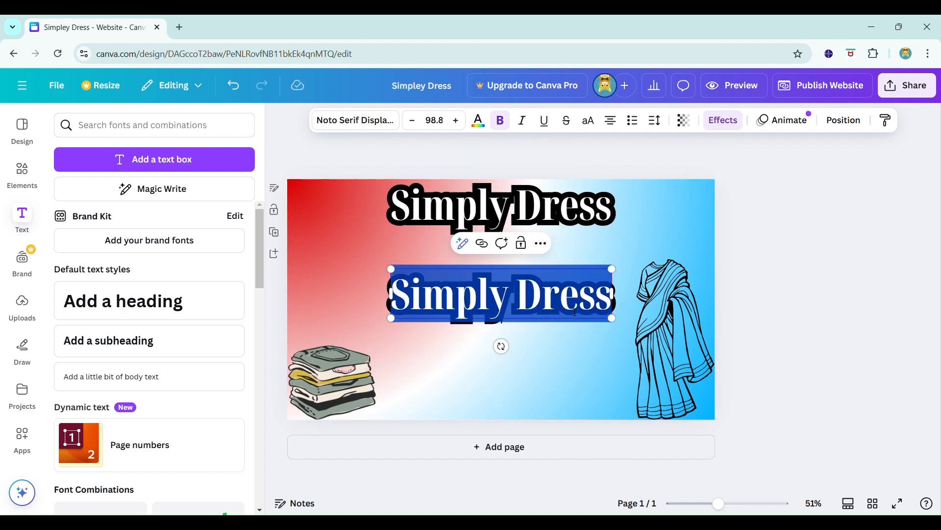
text(No)
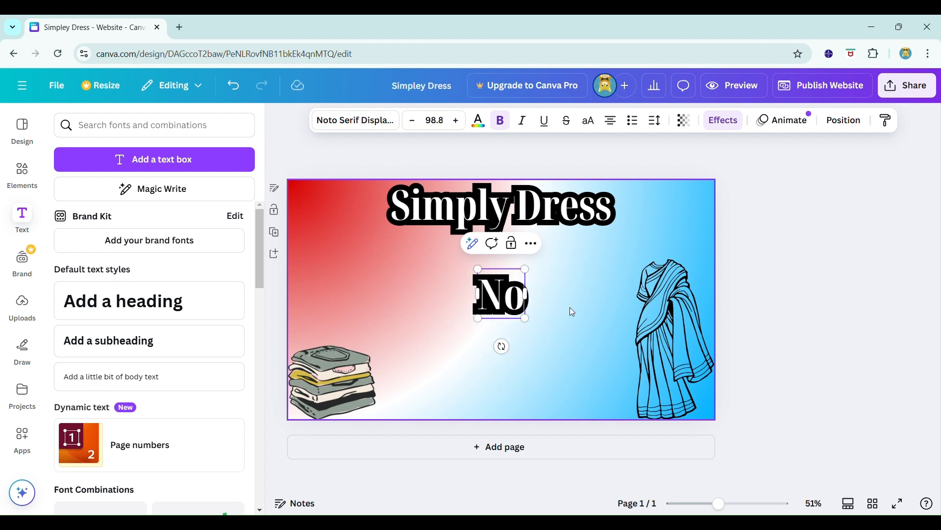
text(w In)
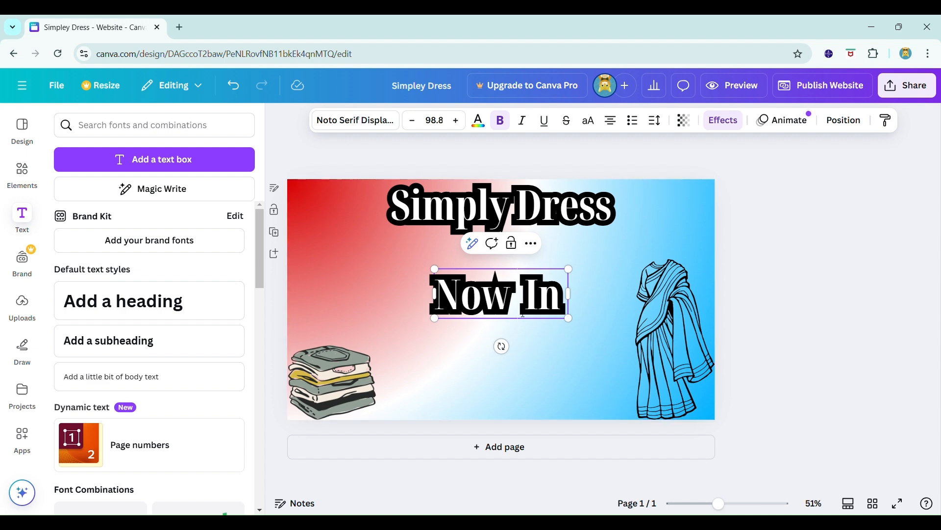
click(569, 303)
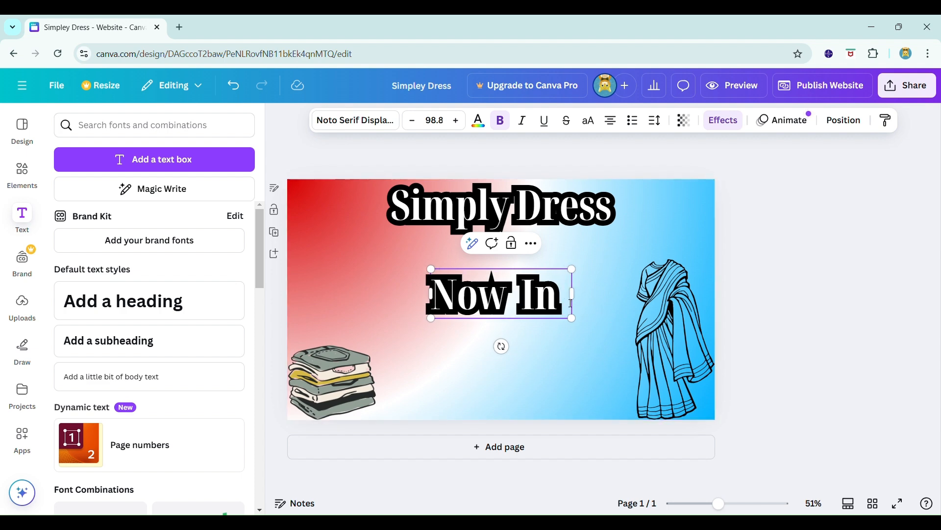
text(i)
key(BackSpace)
text(India)
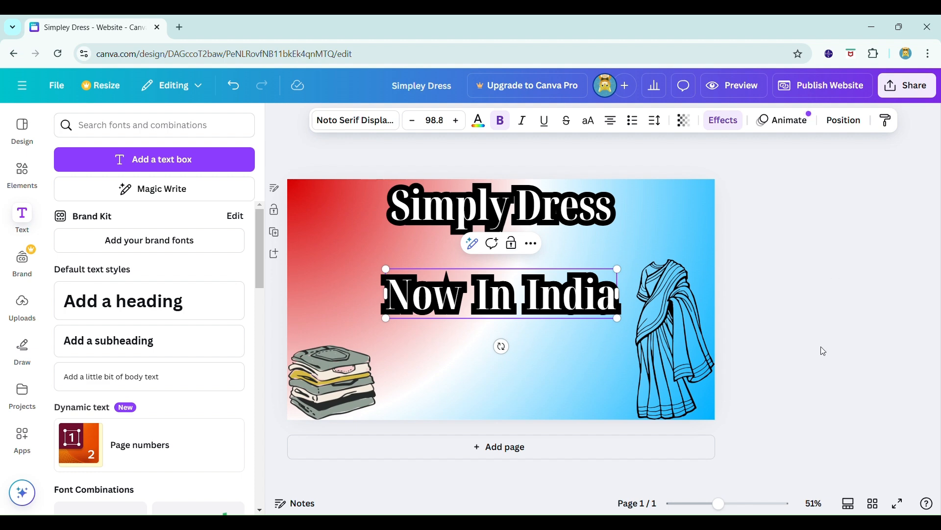
key(BackSpace)
key(BackSpace)
key(BackSpace)
key(BackSpace)
key(BackSpace)
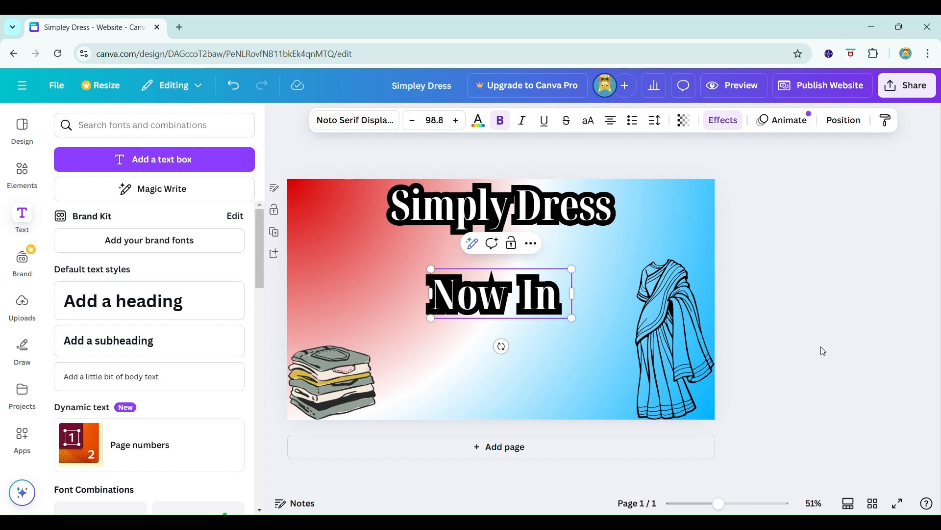
Complete the middle heading with "Chennai" so it reads "Now In Chennai"
text(c)
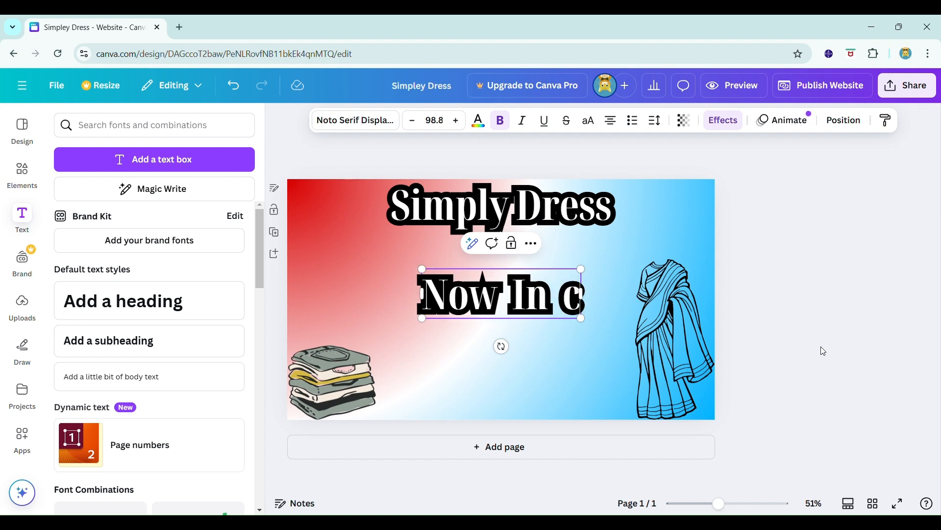
key(BackSpace)
text(Chennai)
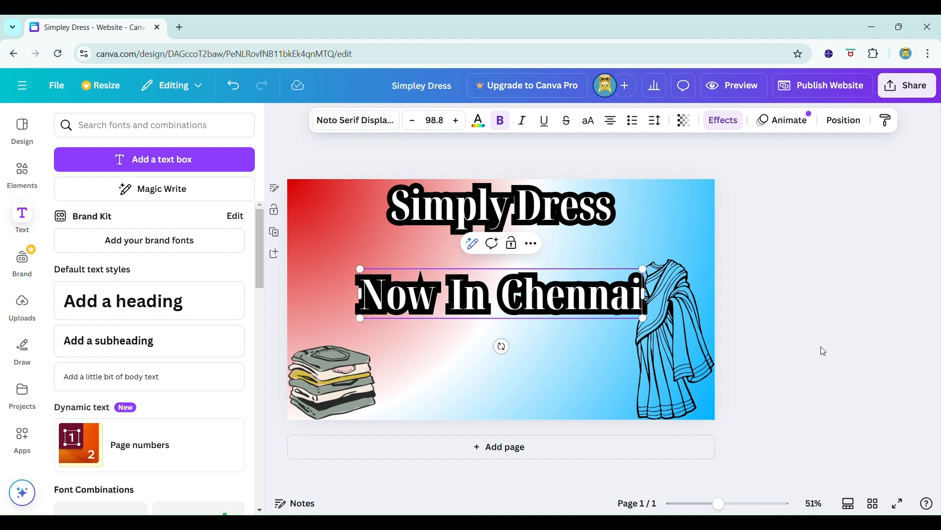
key(Return)
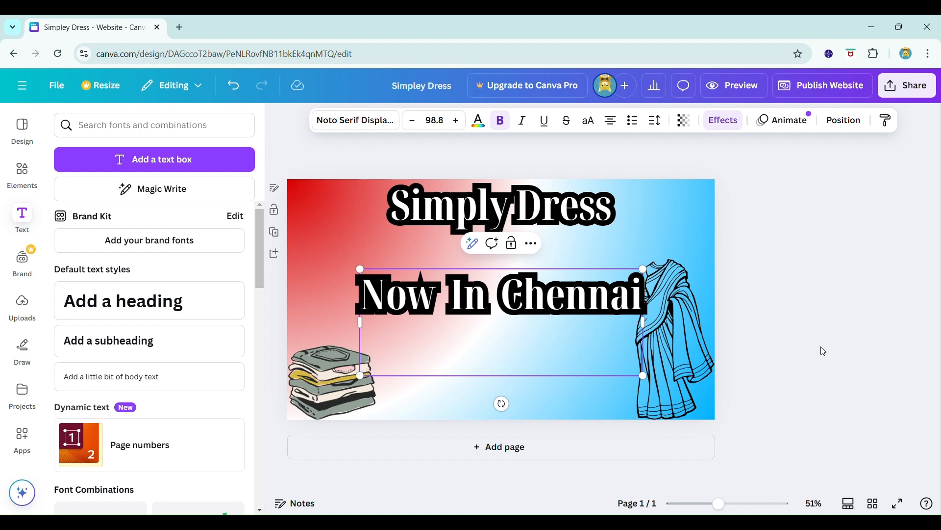
click(815, 319)
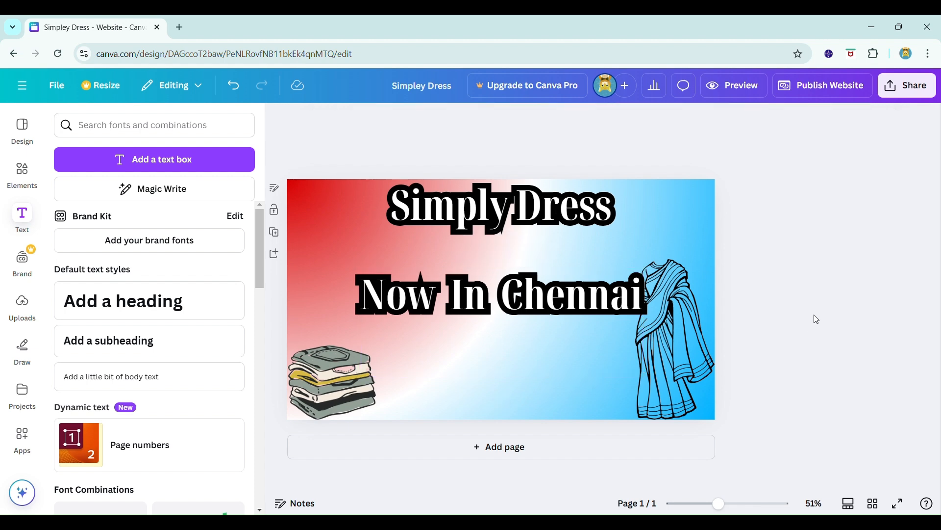
drag(556, 270, 557, 291)
key(Return)
text(Ge)
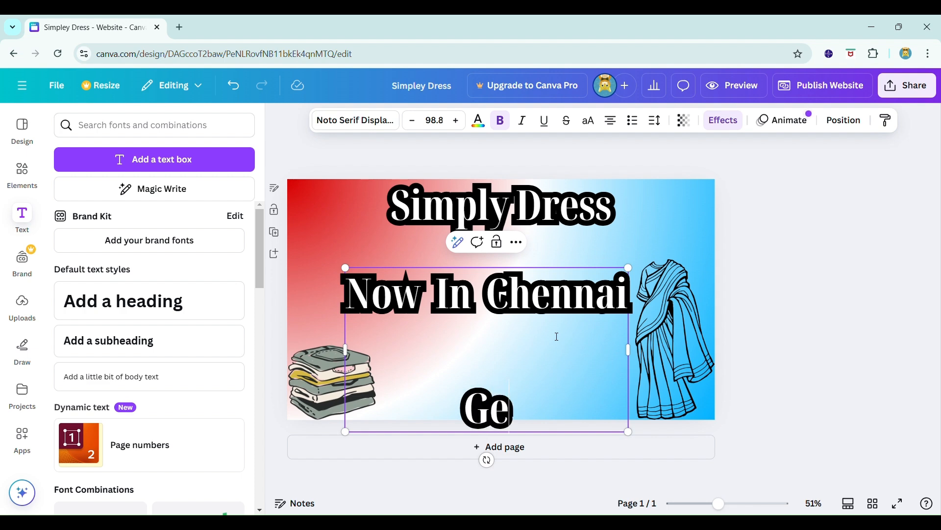
key(BackSpace)
key(BackSpace)
key(BackSpace)
key(BackSpace)
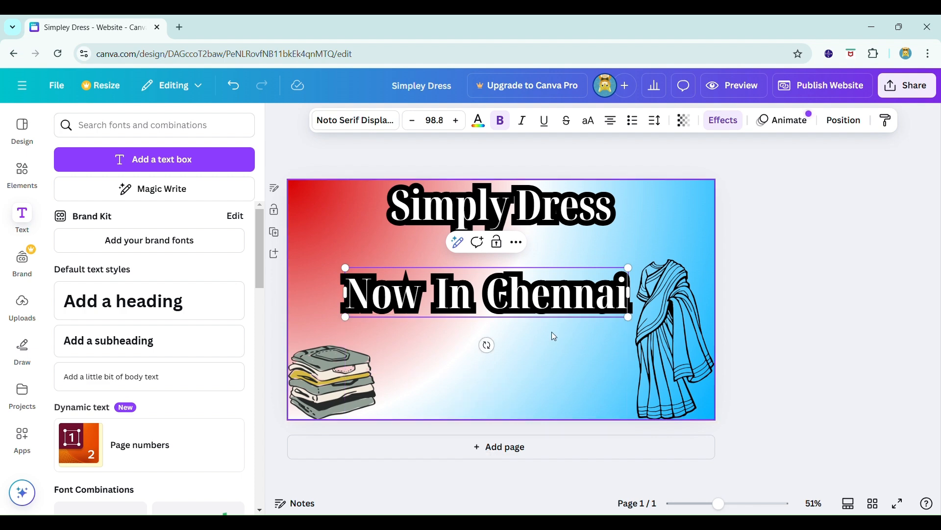
Paste another copy of the outlined "Simply Dress" heading and place it below "Now In Chennai", near the page's lower edge
click(821, 305)
key(ctrl+v)
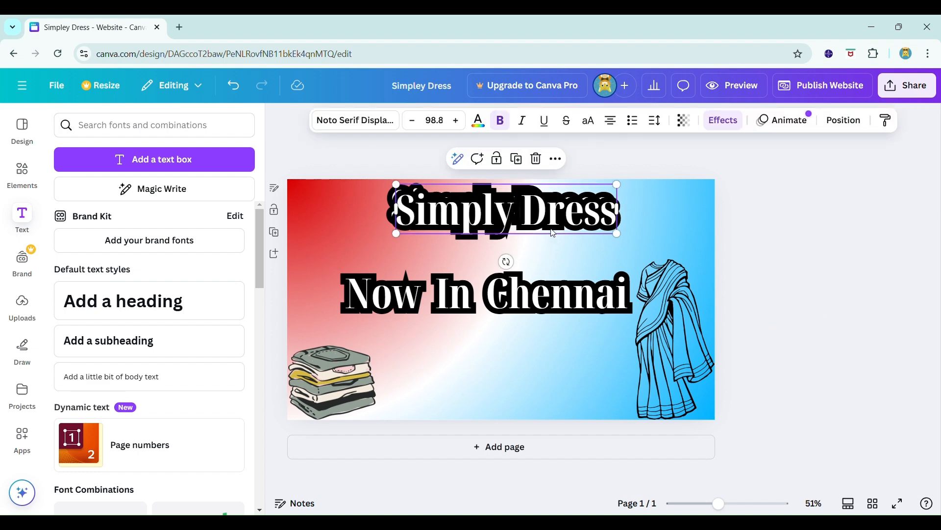
drag(547, 228, 544, 406)
Replace the text of the lowest heading copy with "Get 50% Off on your first oder"
double_click(545, 406)
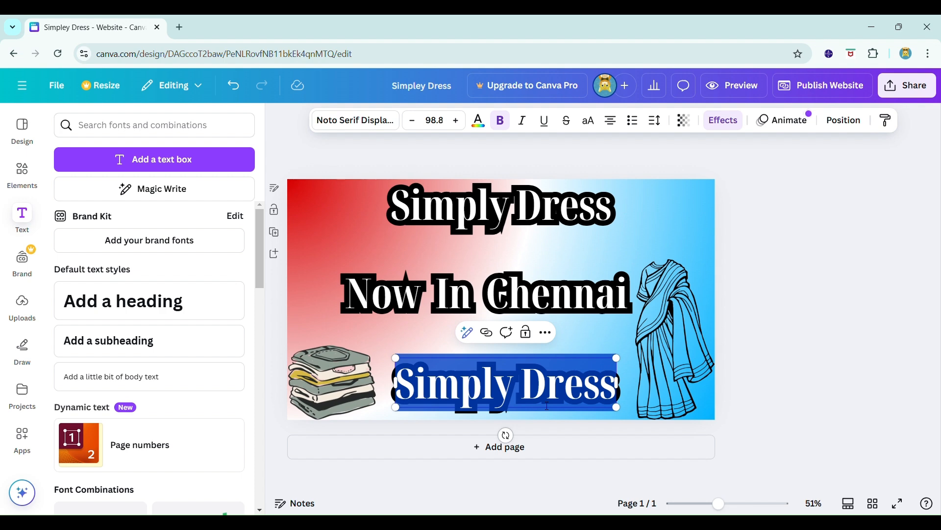
text(Get)
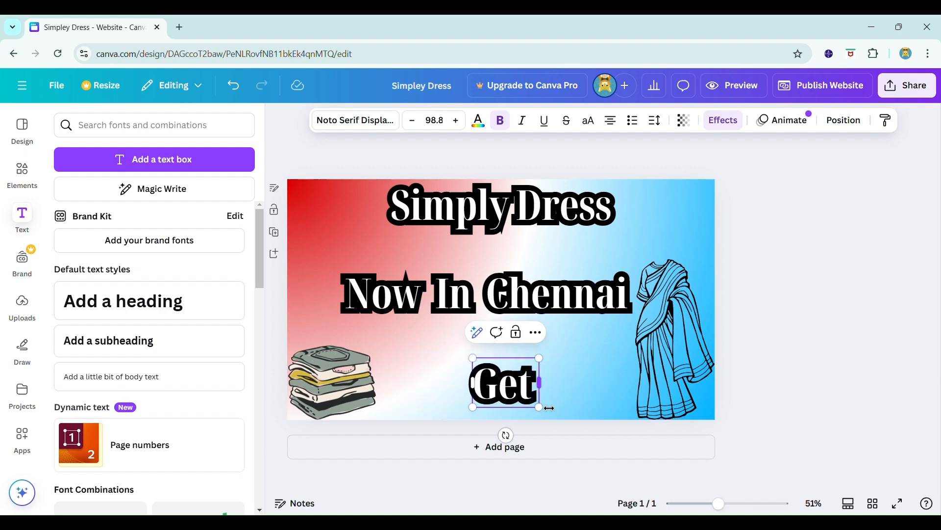
text( 50)
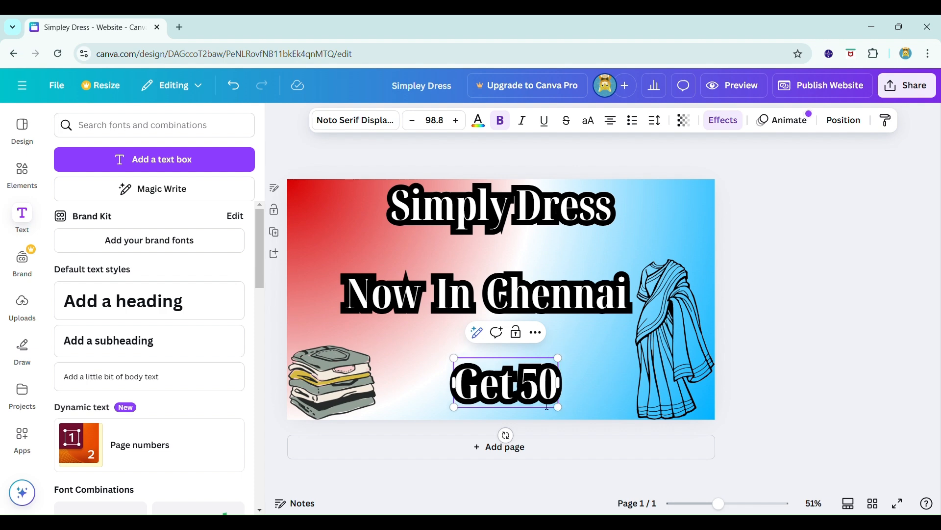
key(BackSpace)
key(BackSpace)
key(BackSpace)
text(50)
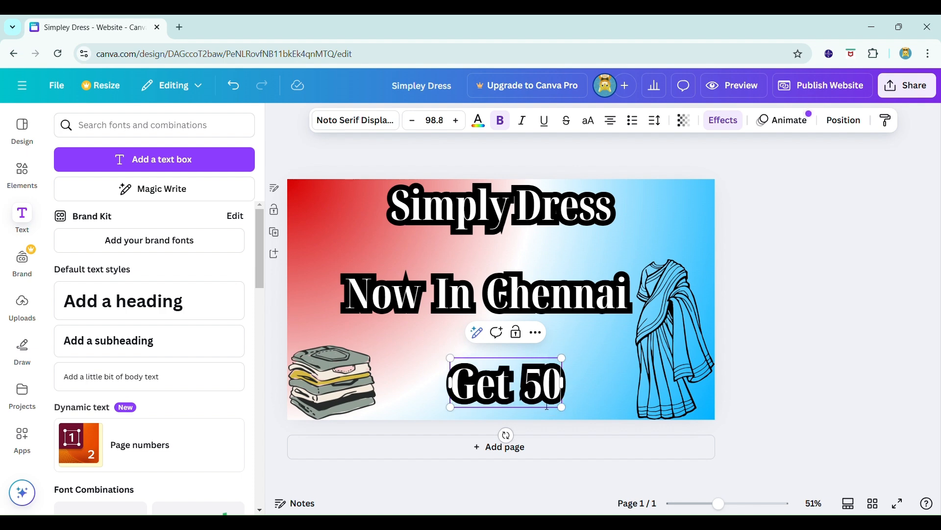
text(%)
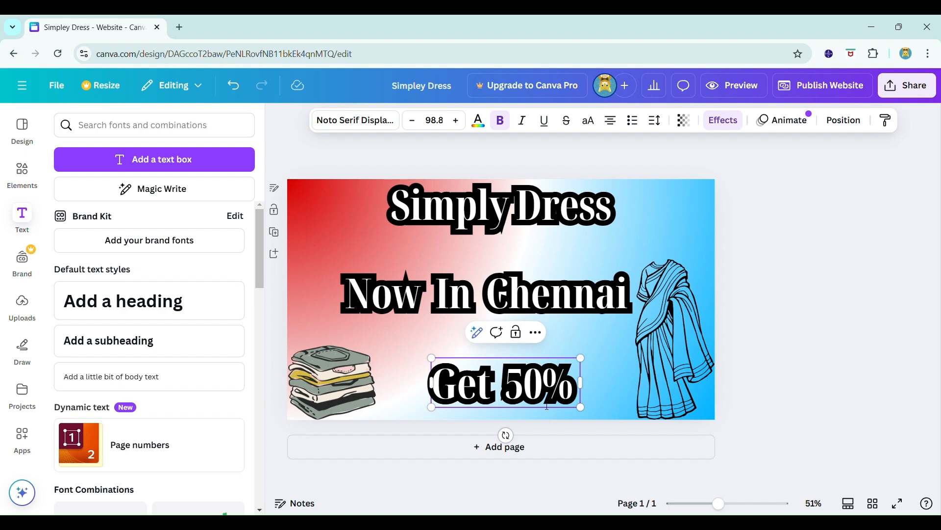
text( Off O)
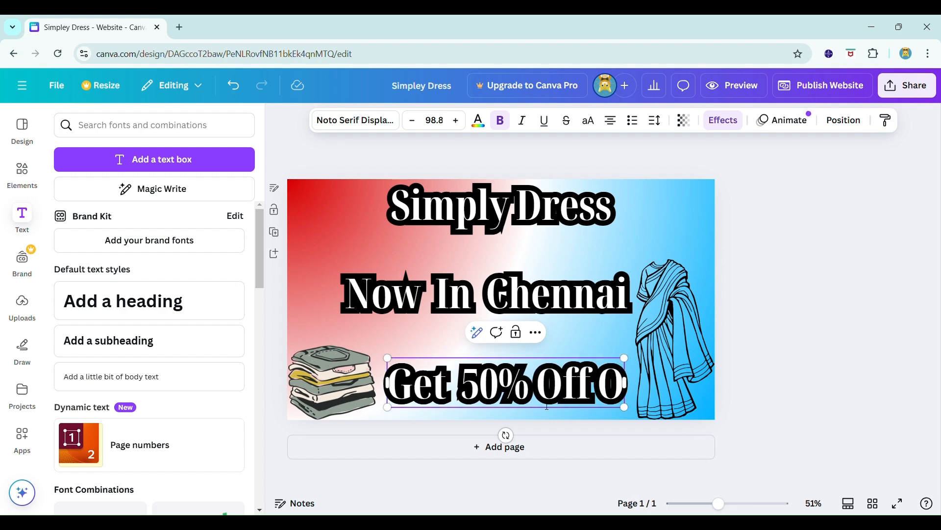
key(BackSpace)
text(on yo)
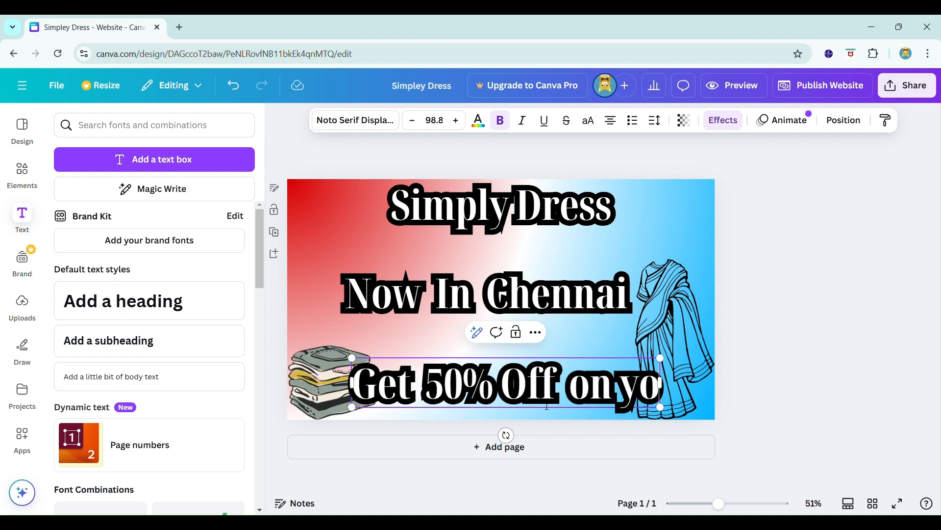
text(ur fi)
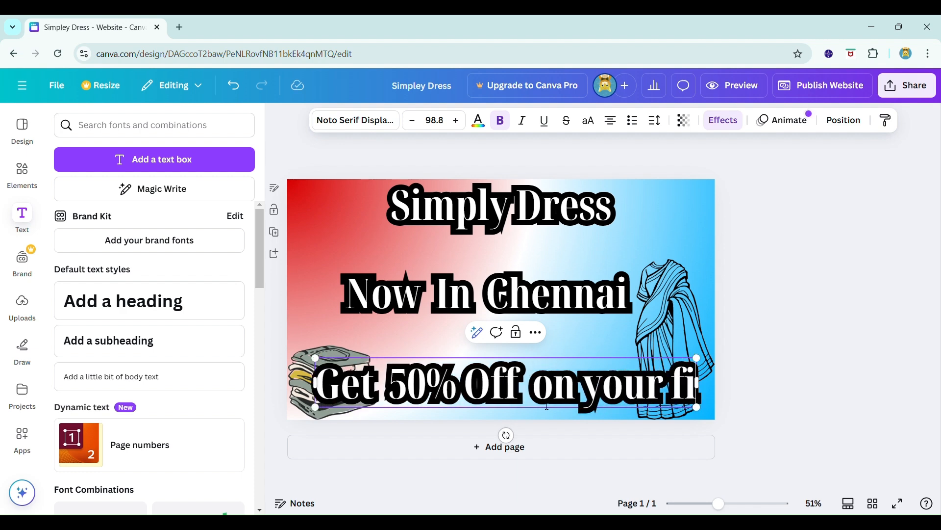
text(rst oder)
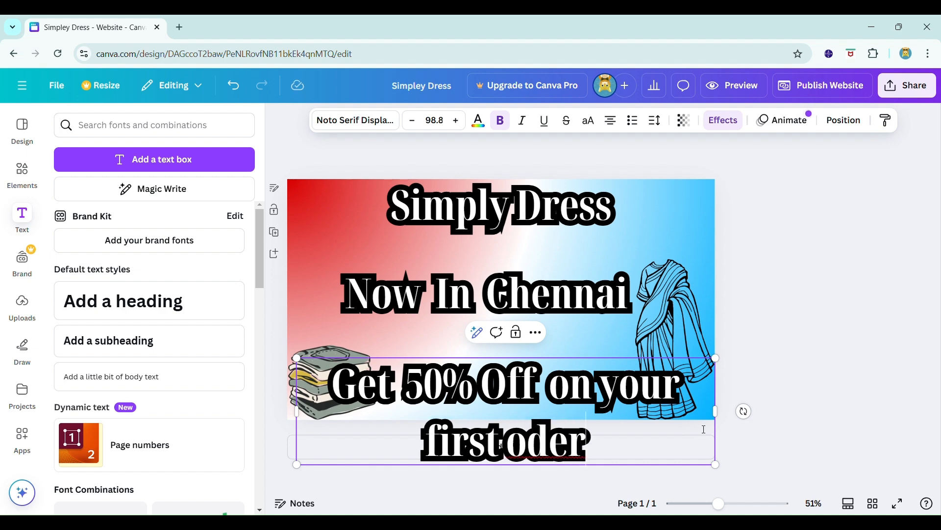
Scale the offer text down to a font size of about 52.4 and place it between the clothes stack and the saree
drag(716, 464, 520, 415)
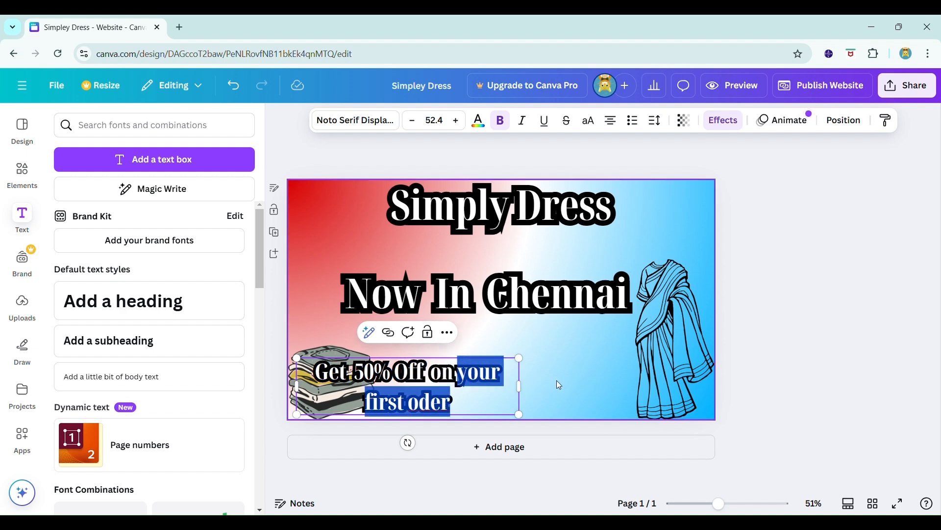
drag(467, 377, 556, 374)
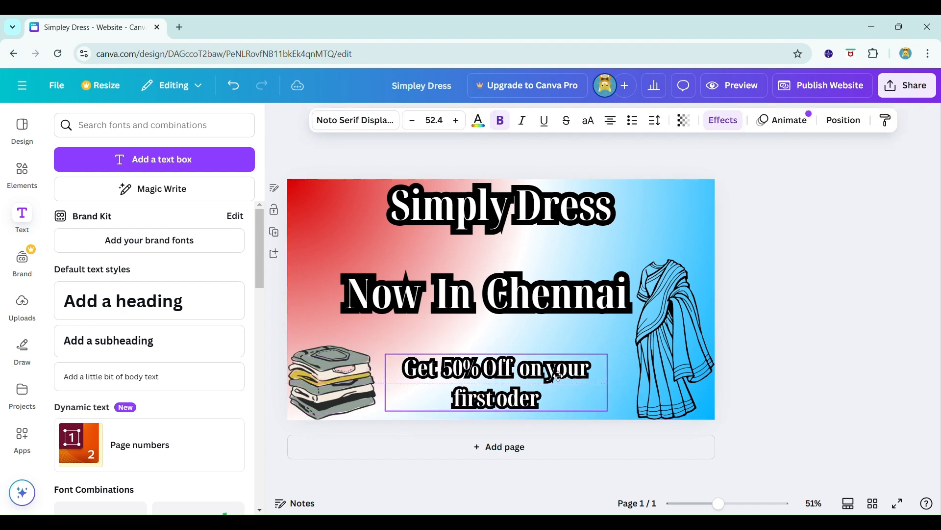
Align the offer text to the page's horizontal centre and bottom edge, and deselect it
click(546, 329)
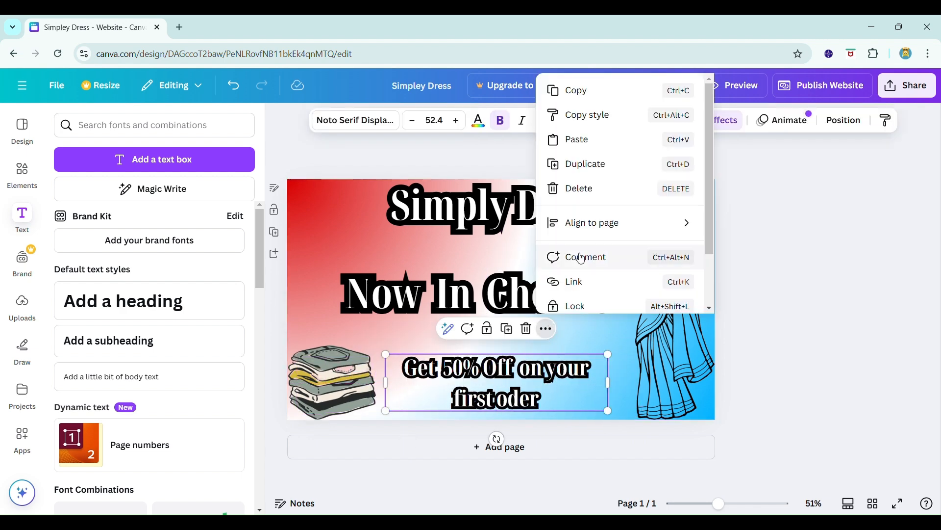
mouse_move(653, 224)
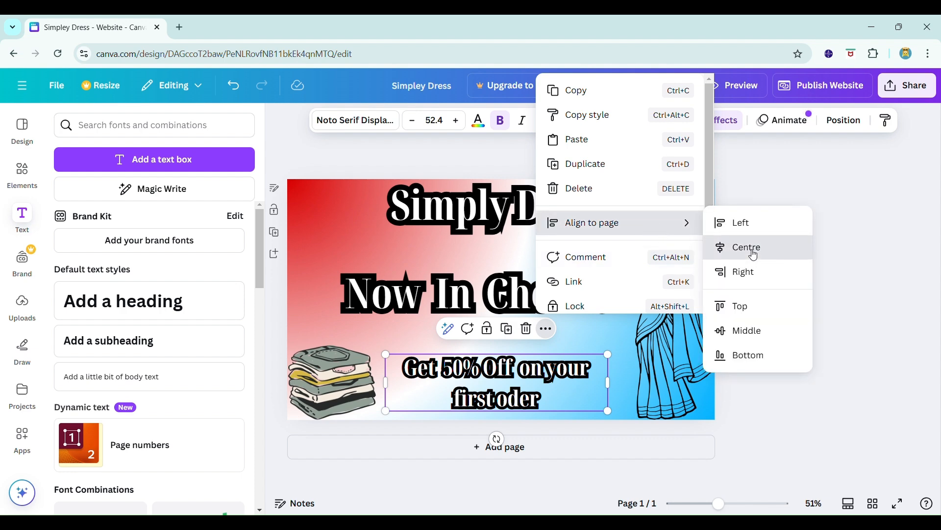
click(734, 250)
click(554, 336)
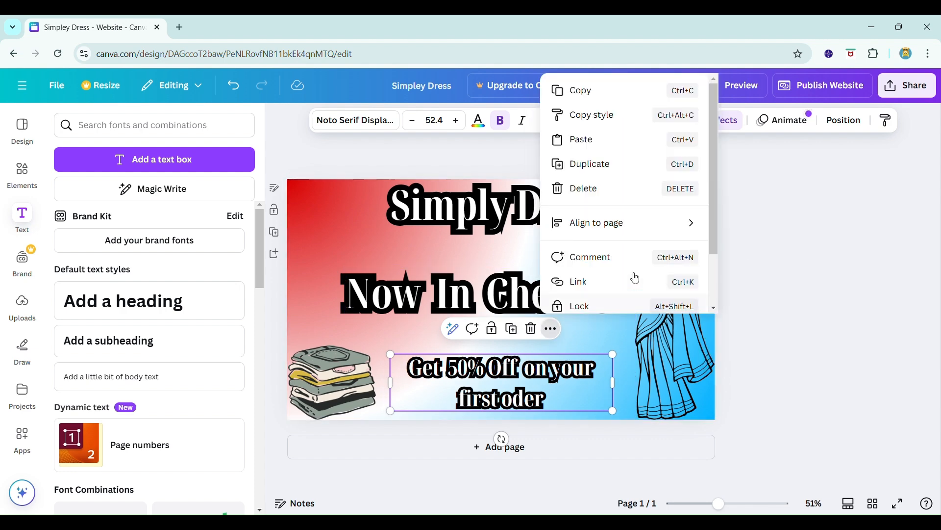
mouse_move(658, 227)
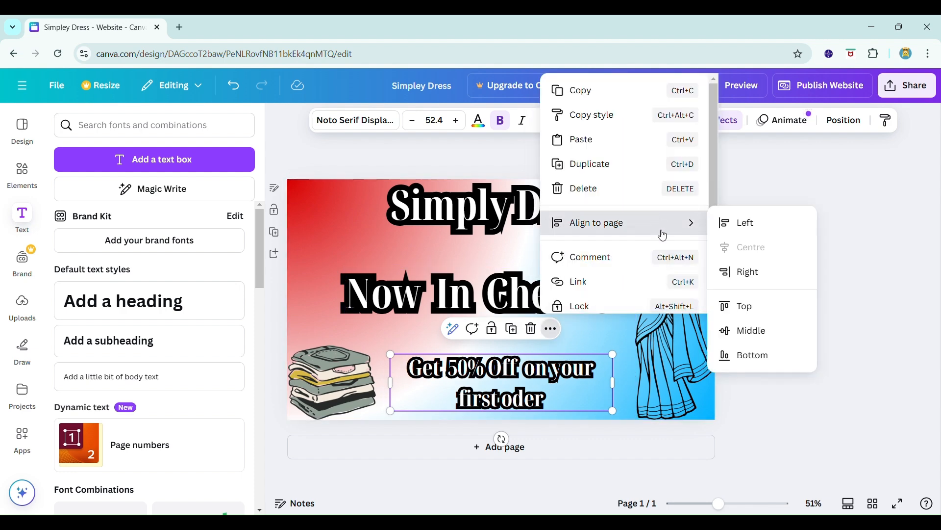
click(748, 353)
click(506, 324)
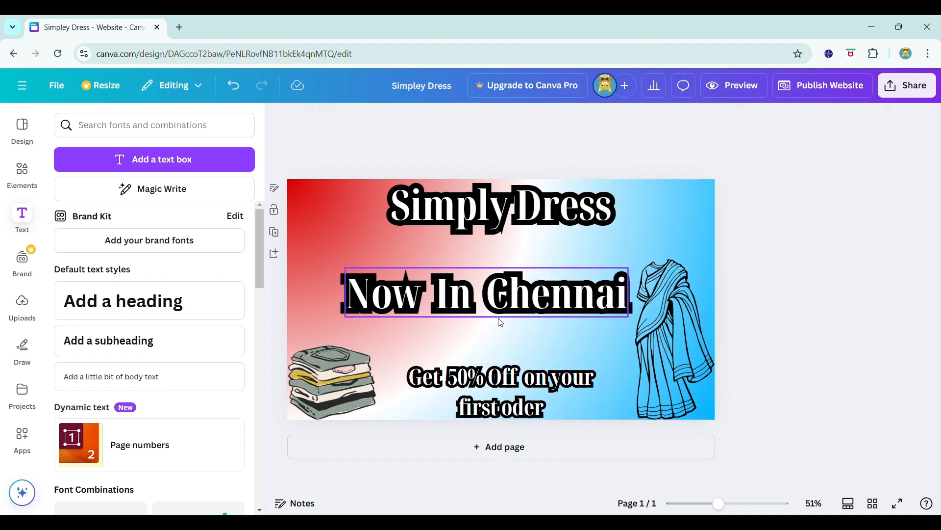
Align the "Now In Chennai" heading to the page's horizontal centre and vertical middle
click(495, 318)
click(536, 243)
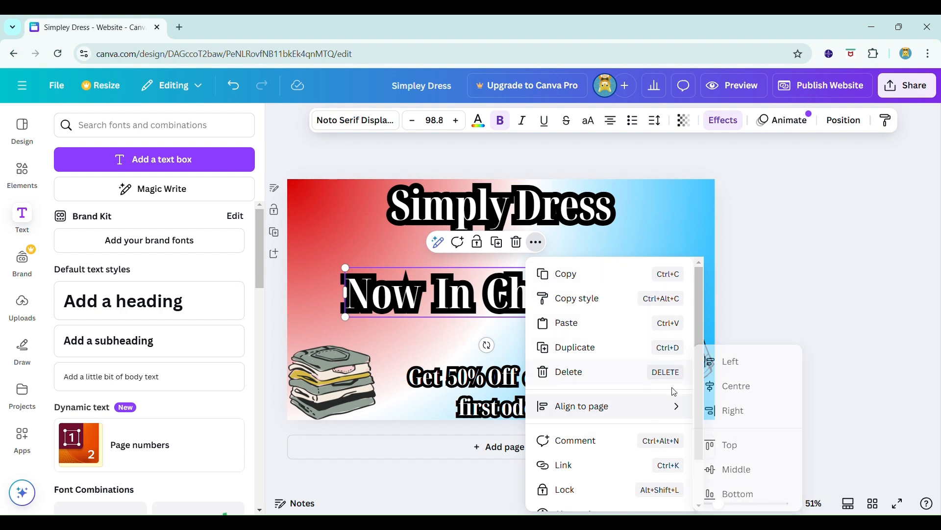
mouse_move(654, 400)
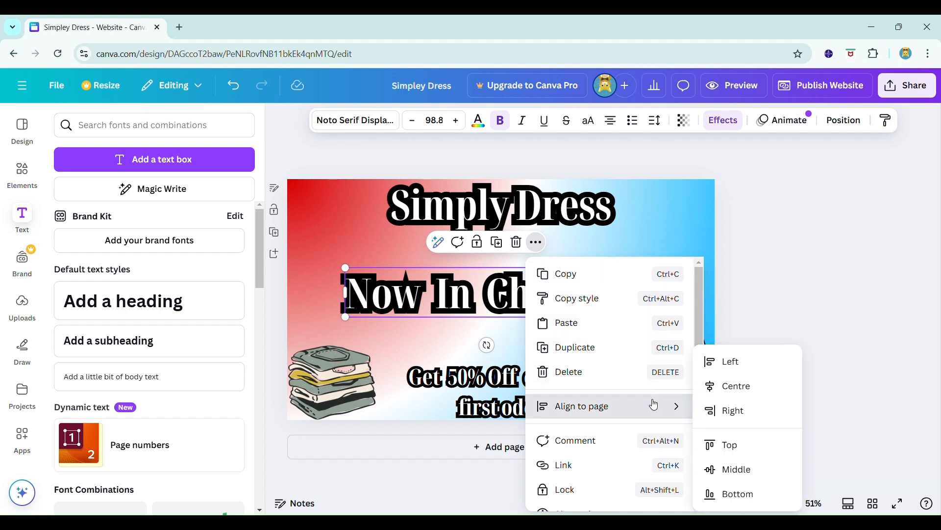
click(716, 390)
click(551, 243)
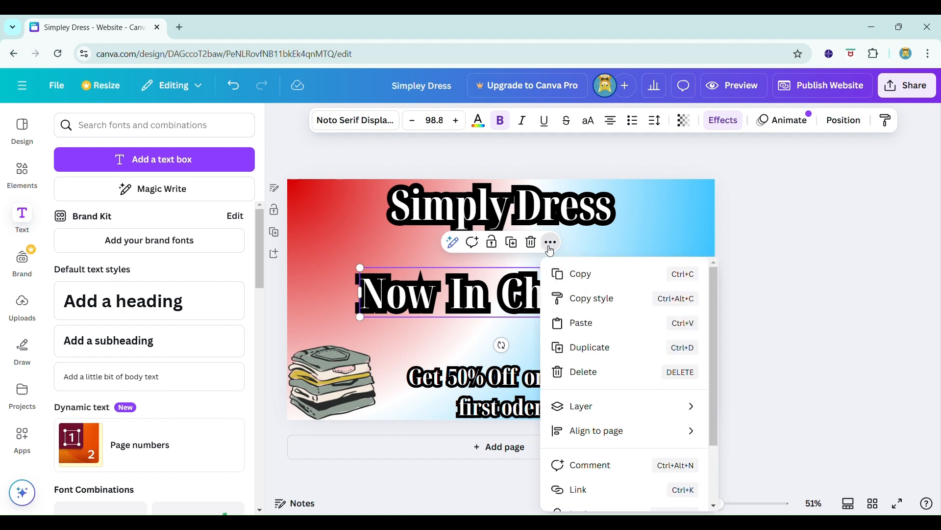
mouse_move(604, 413)
mouse_move(617, 438)
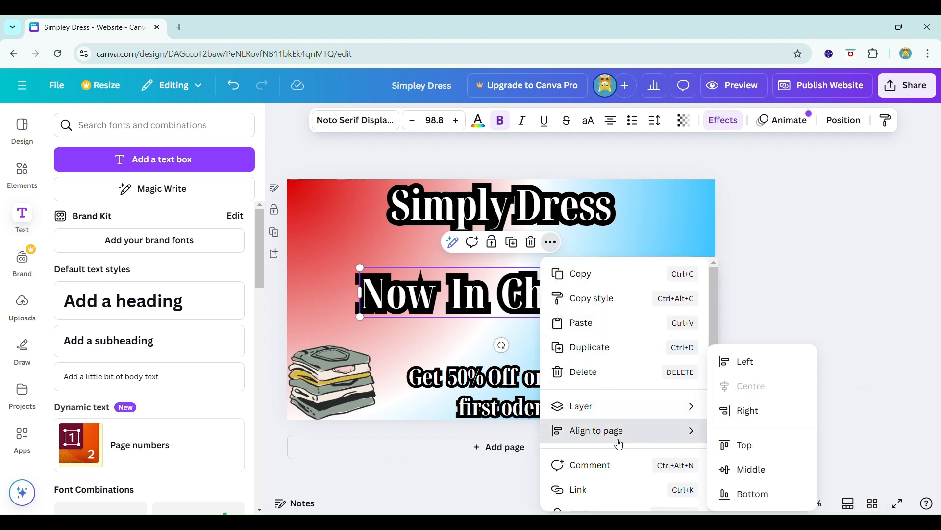
click(757, 472)
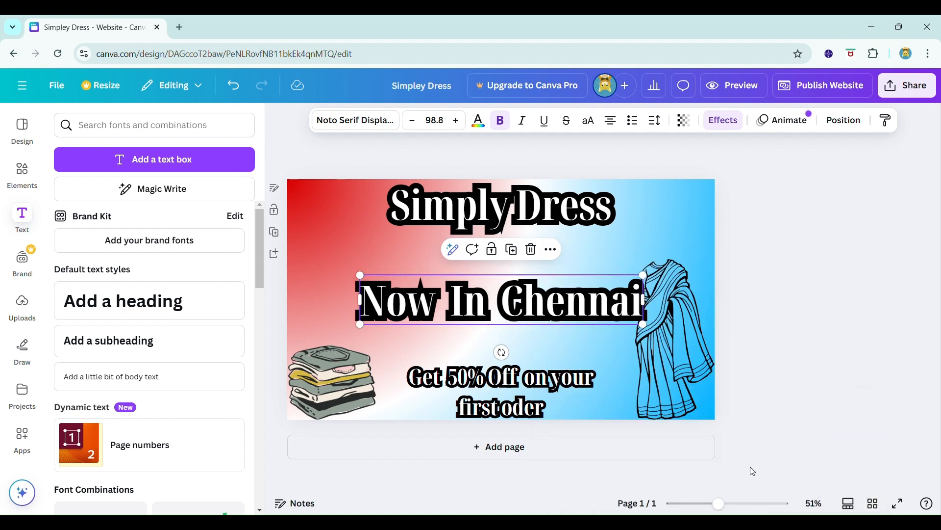
Check the page alignment options of the "Simply Dress" heading
click(526, 206)
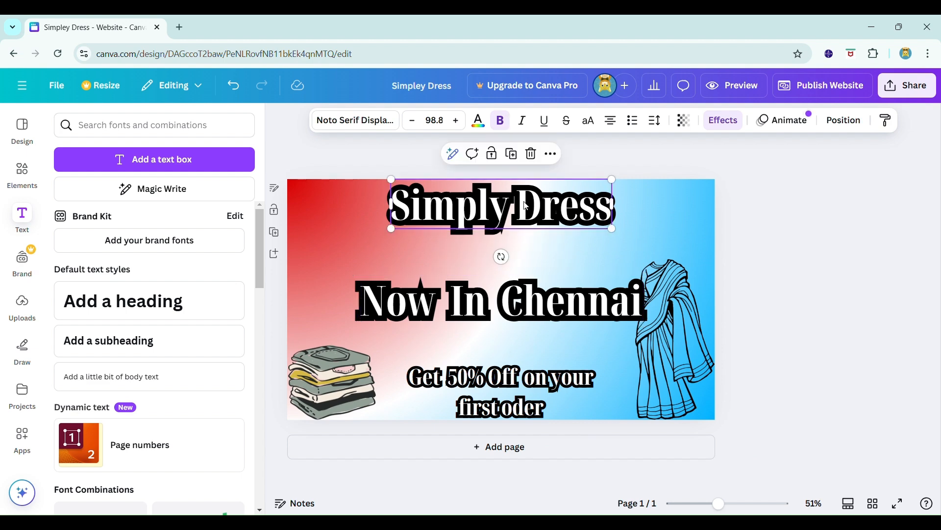
right_click(543, 206)
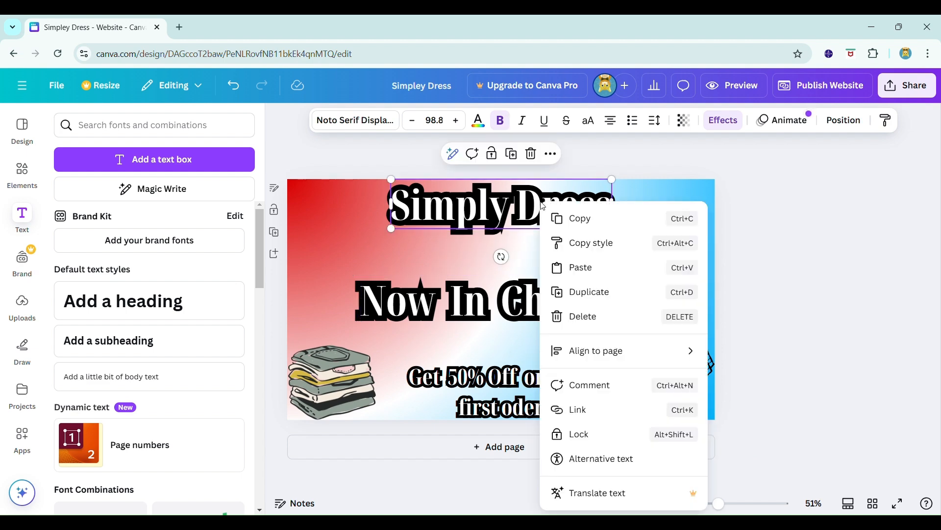
mouse_move(598, 360)
mouse_move(623, 350)
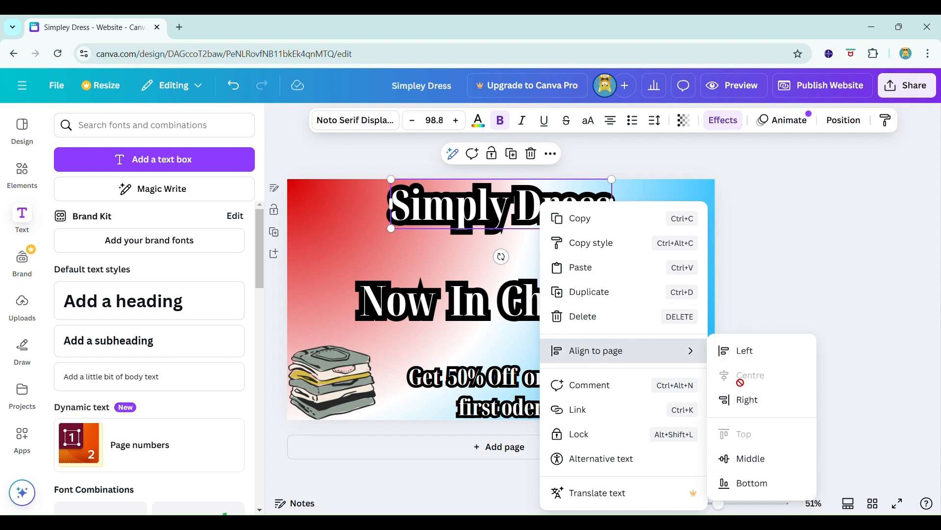
click(812, 322)
Shrink the saree graphic slightly in the page's lower right corner to clear the "Now In Chennai" heading
click(704, 305)
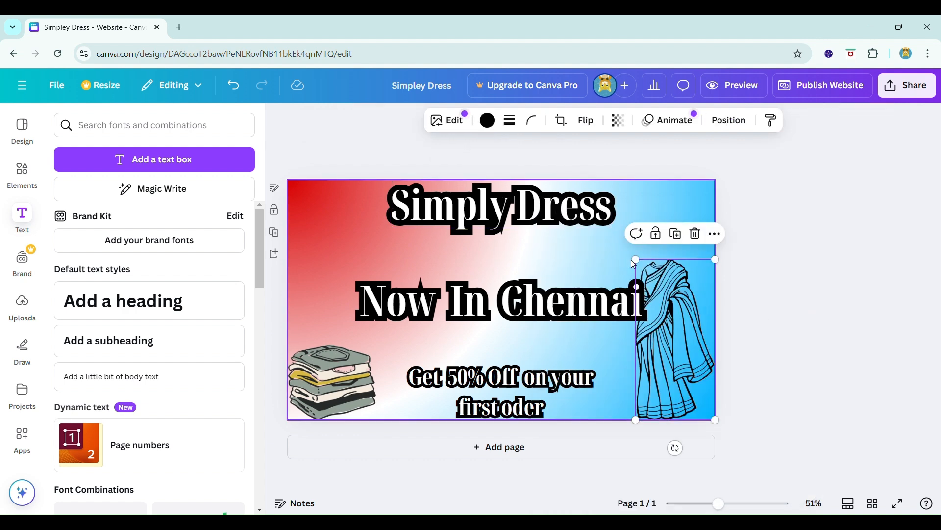
drag(635, 260, 675, 273)
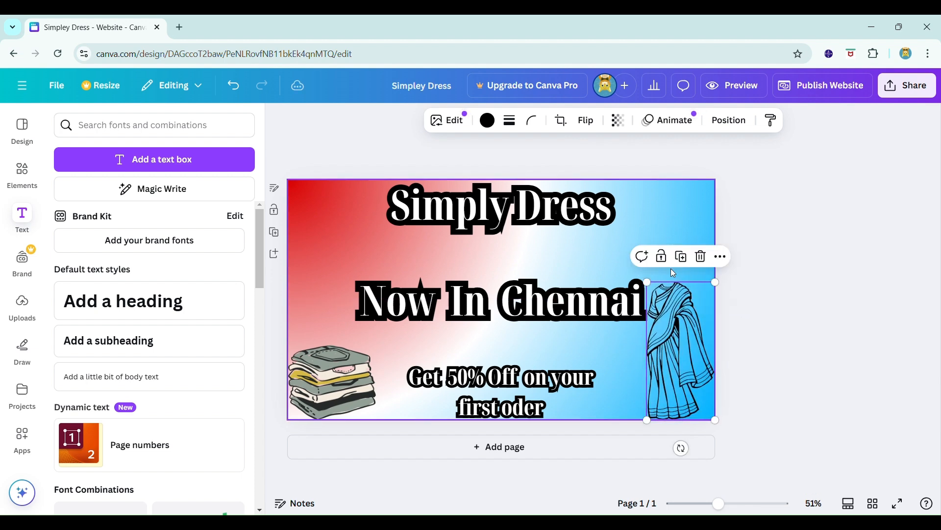
click(775, 345)
Enlarge the folded clothes stack in the page's lower left corner up to the edge of the offer text
click(351, 370)
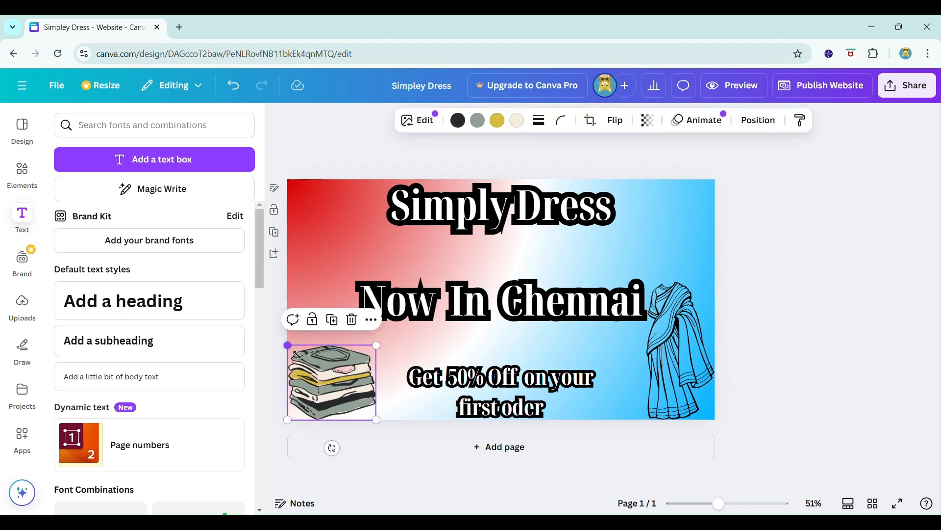
drag(288, 343, 288, 346)
drag(381, 347, 402, 325)
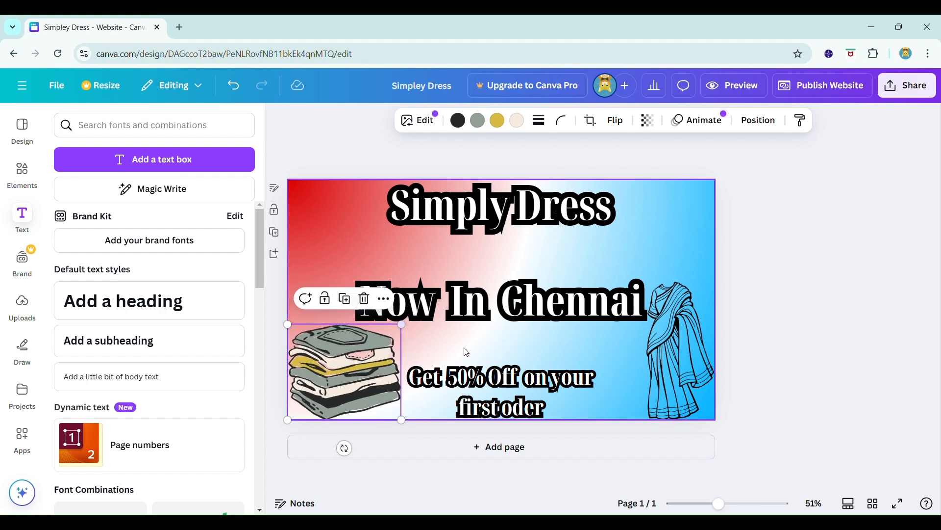
click(816, 248)
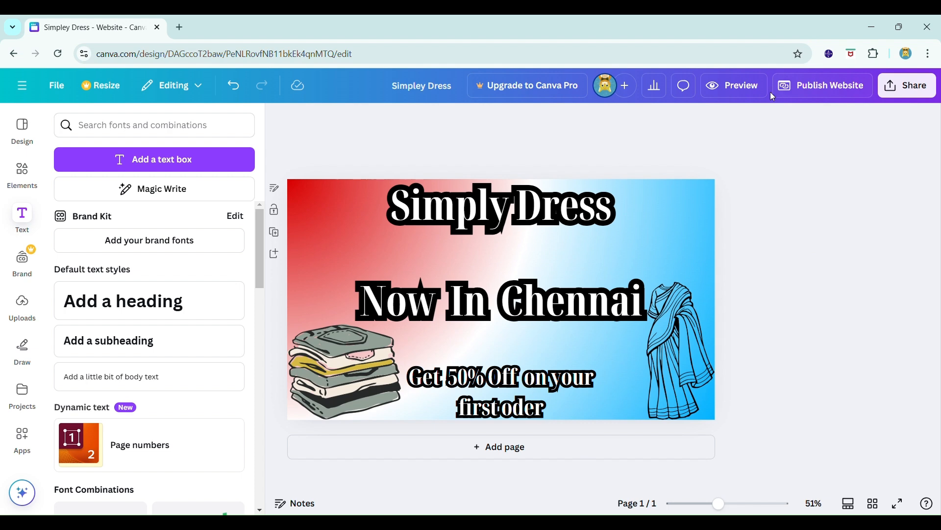
Look over the publishing options and preview the website in the desktop view, including the expanded size
click(785, 95)
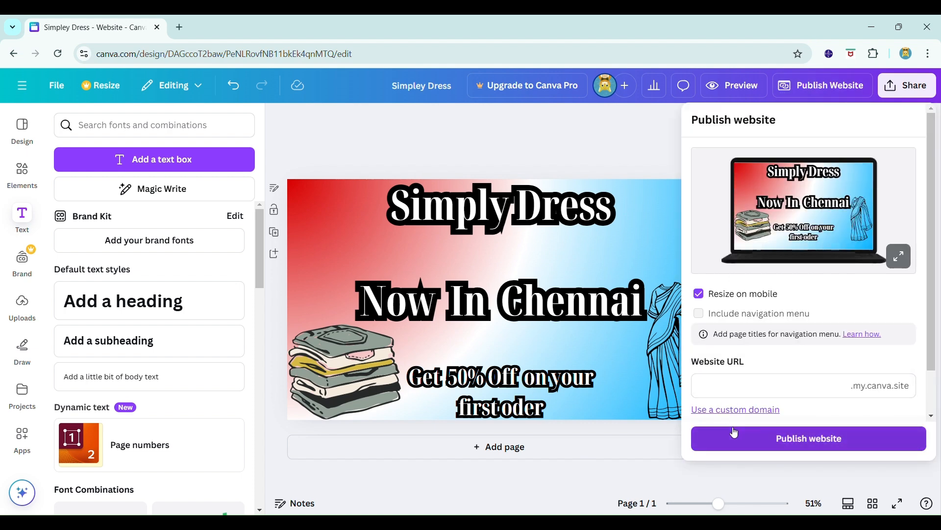
click(527, 126)
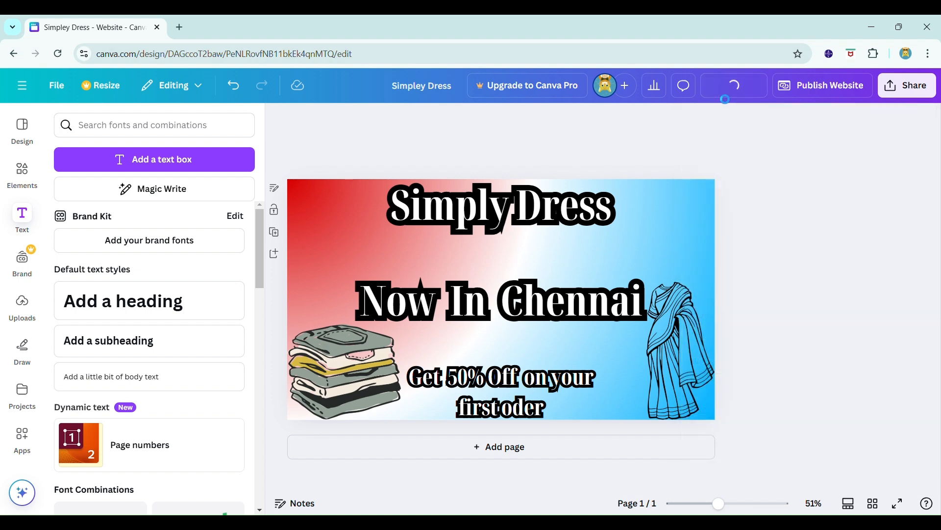
click(712, 94)
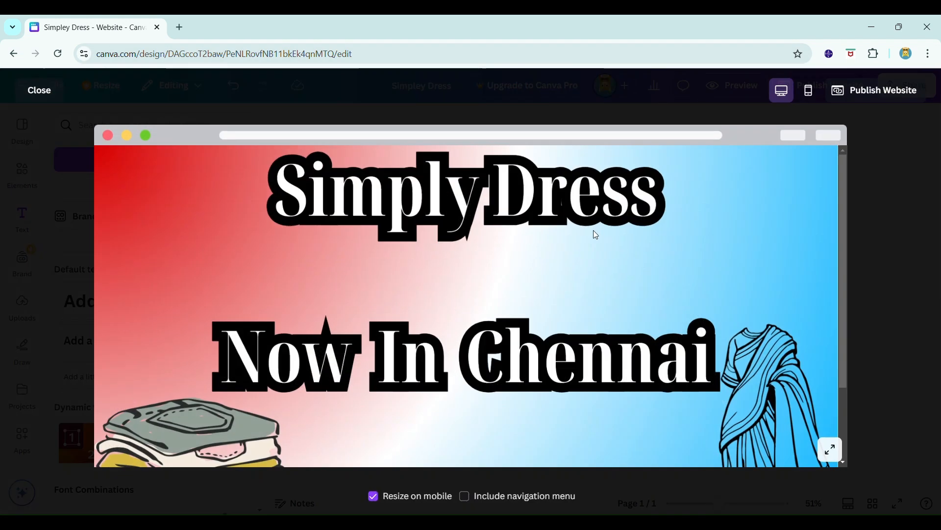
click(830, 449)
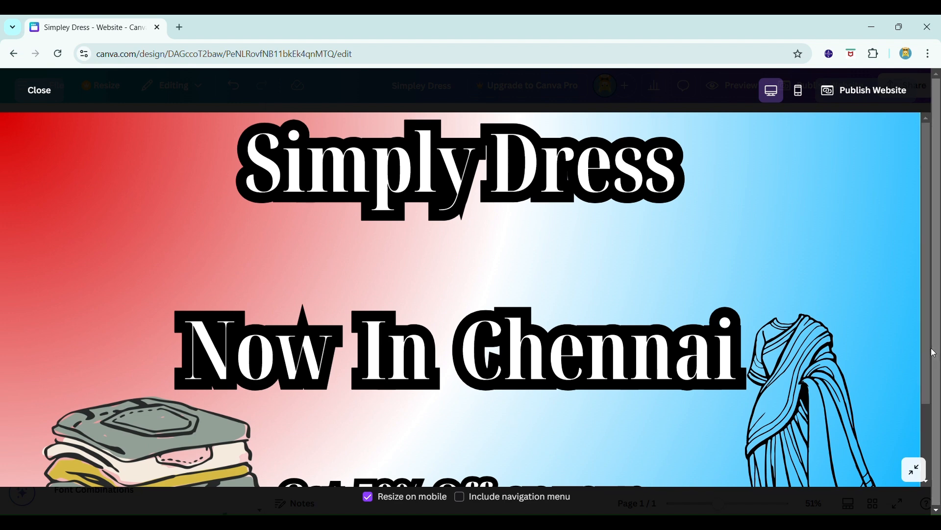
scroll(923, 429, down, 2)
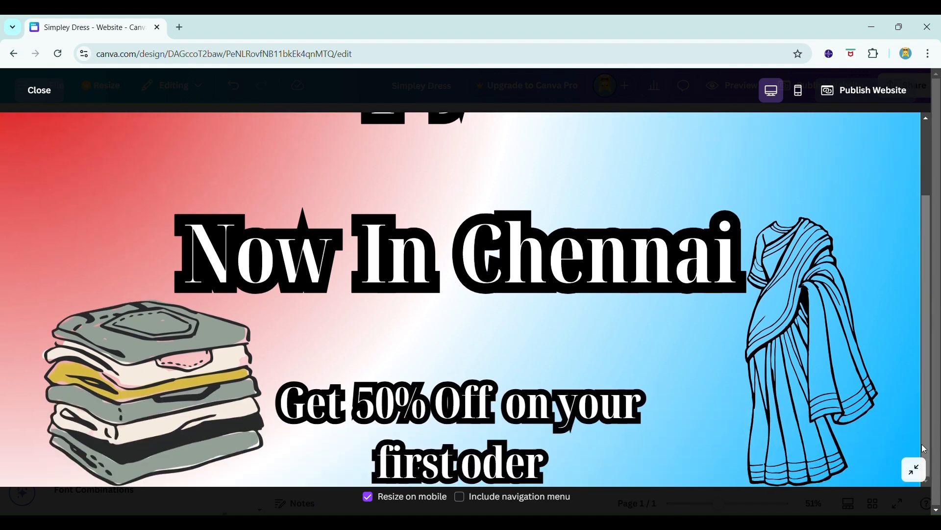
click(914, 469)
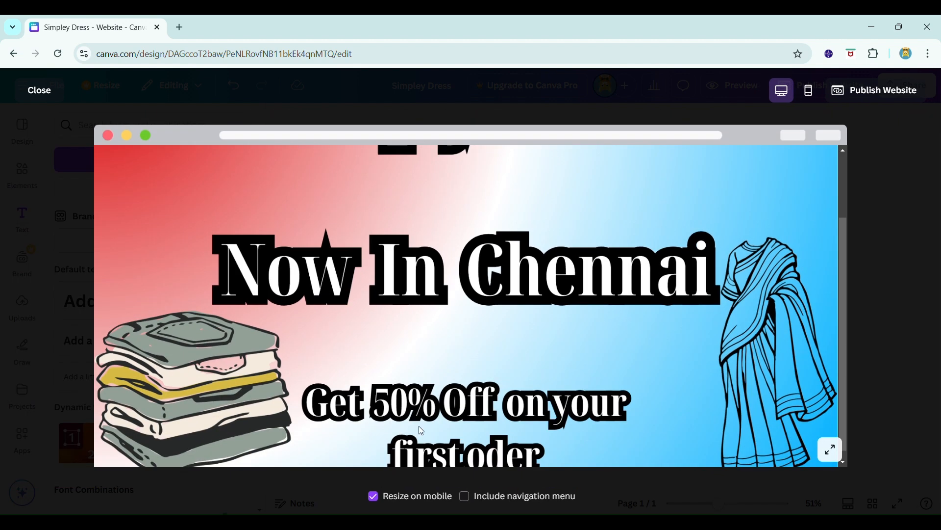
Toggle mobile resizing off and back on, and examine the website in the mobile preview
click(403, 498)
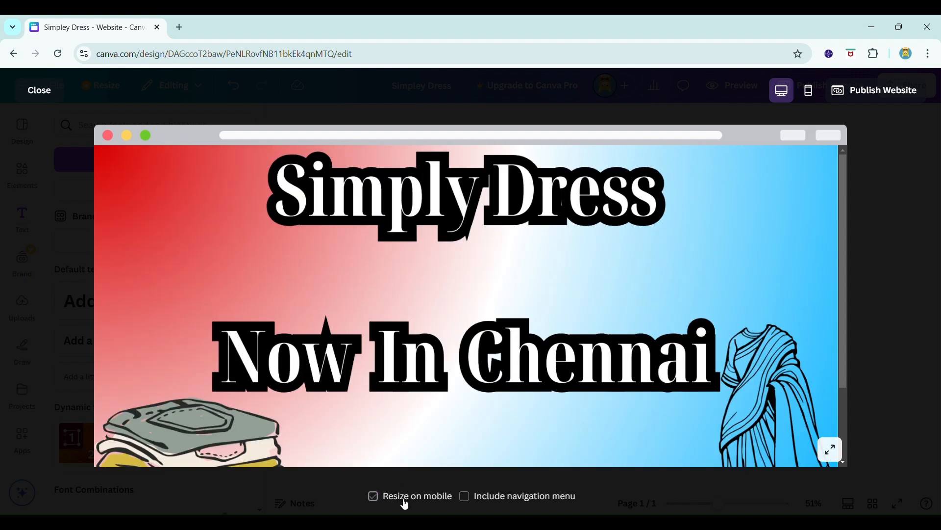
click(404, 499)
click(809, 95)
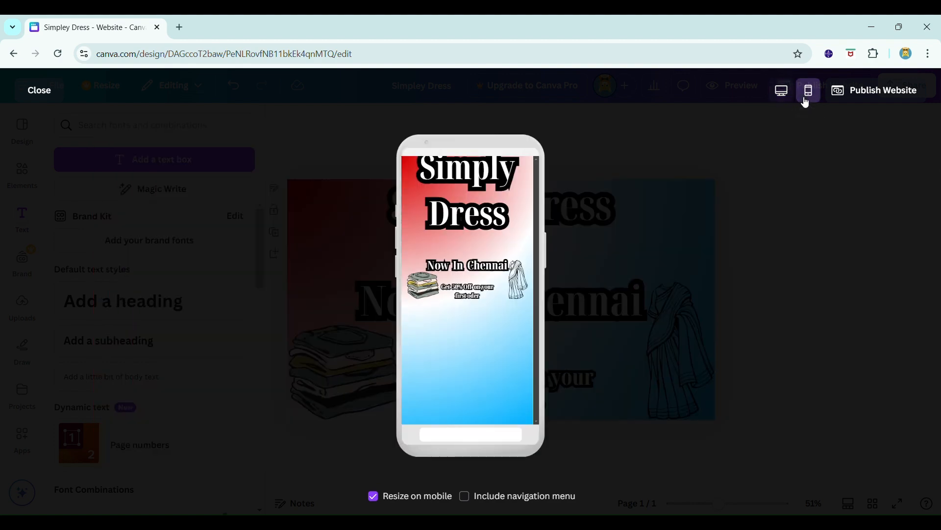
click(841, 97)
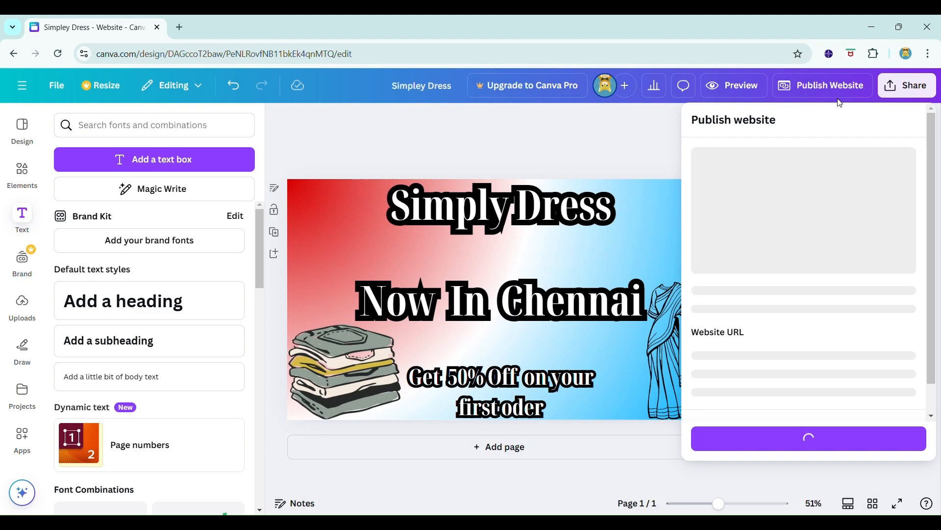
click(736, 86)
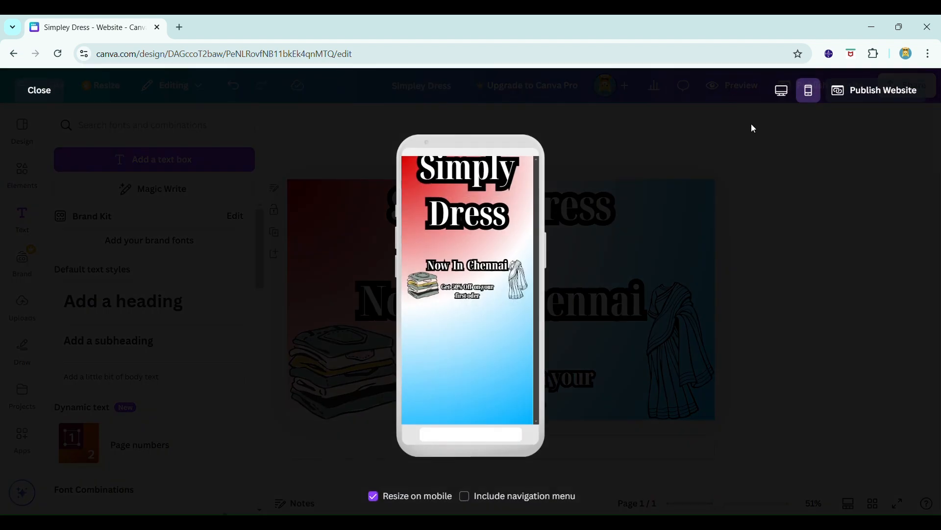
Review the whole page in the desktop preview from heading to offer text, and return to the editor
click(782, 96)
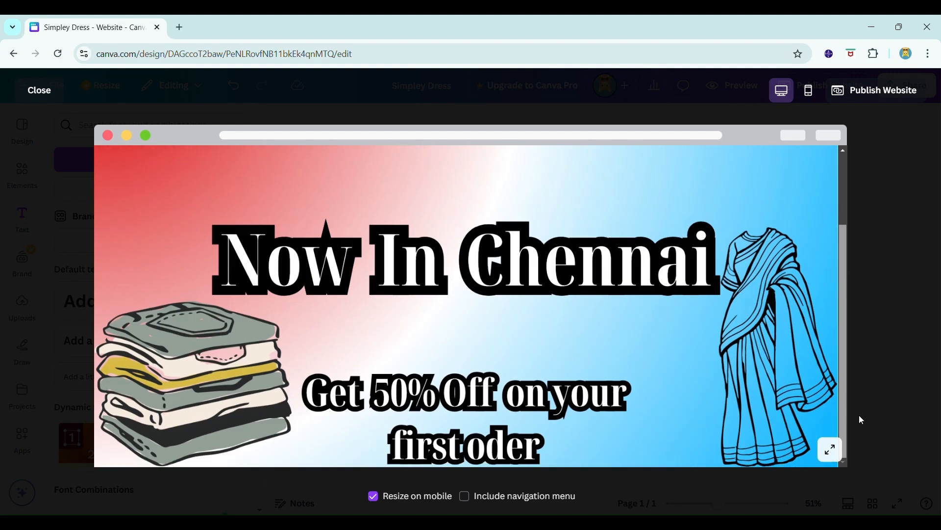
scroll(844, 289, up, 2)
scroll(824, 341, down, 2)
scroll(788, 430, up, 2)
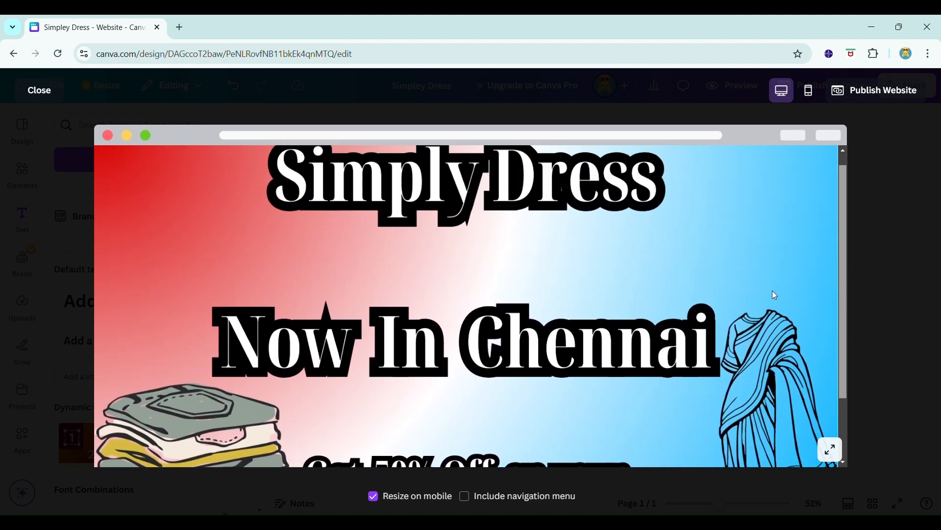
scroll(862, 359, down, 2)
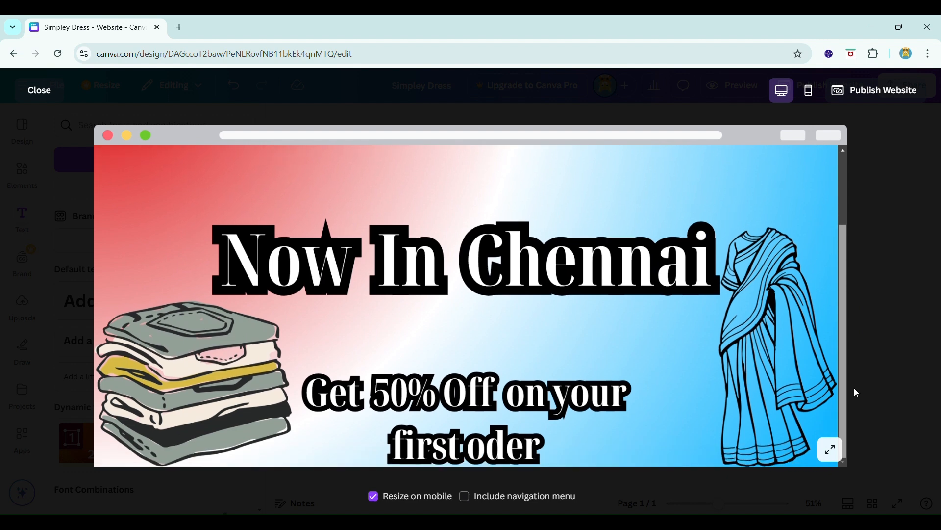
scroll(854, 388, up, 2)
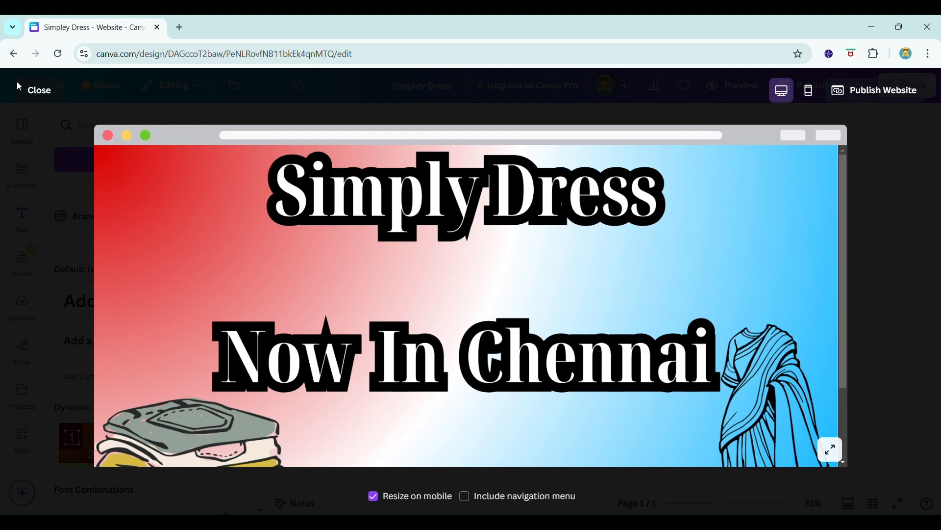
click(259, 121)
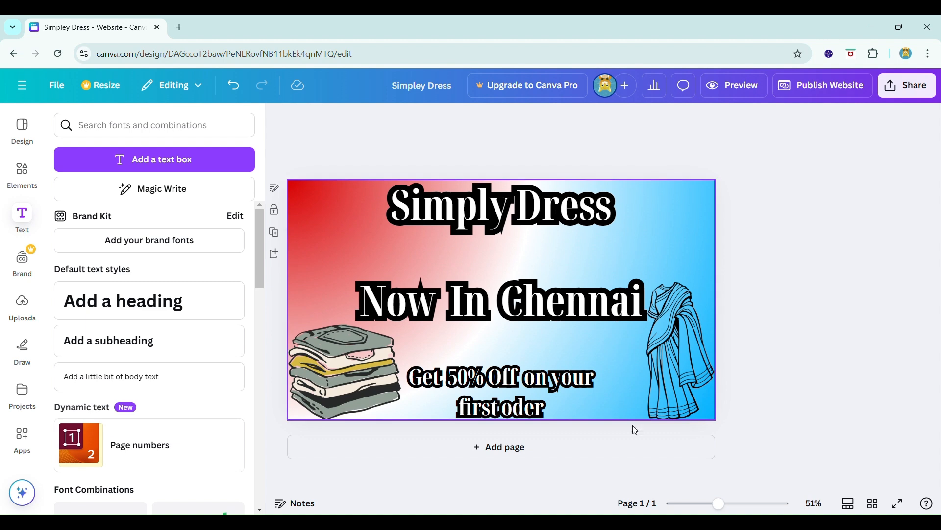
click(562, 392)
right_click(562, 393)
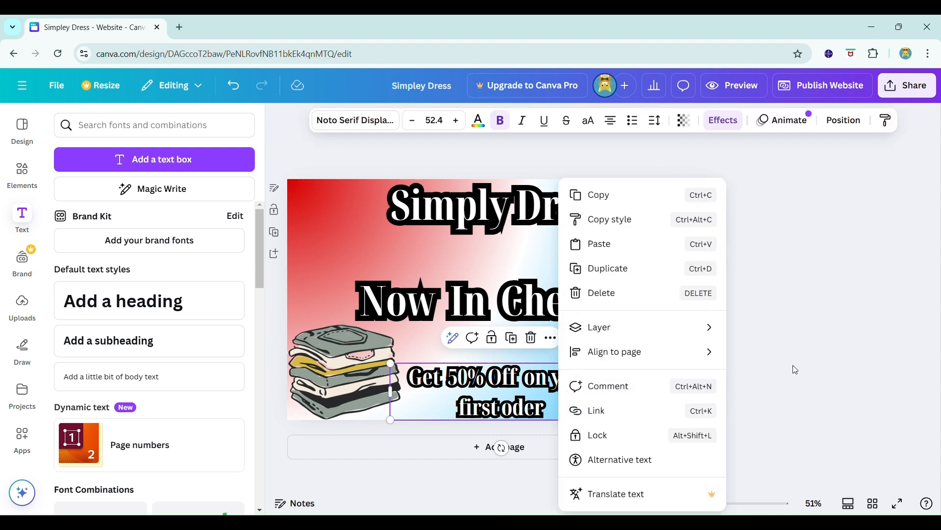
click(794, 369)
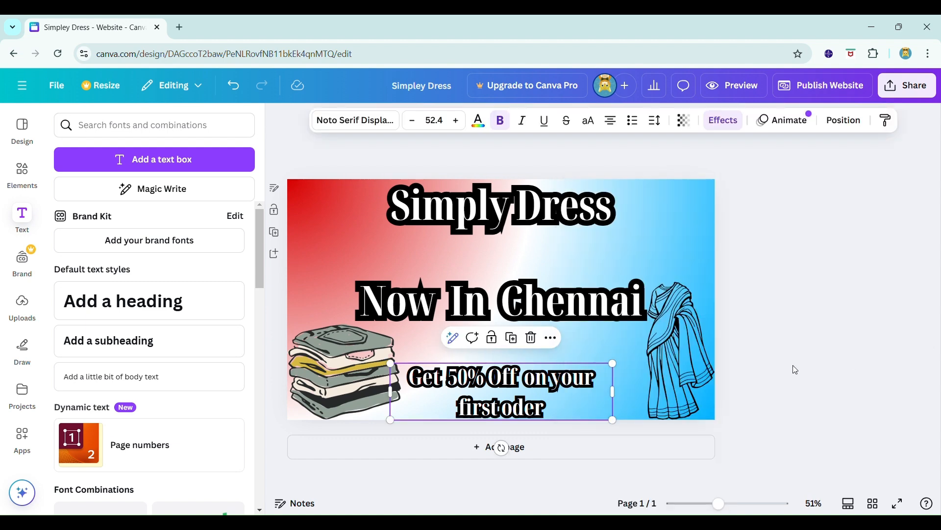
Open YouTube in a new browser tab, select its web address, and close the tab
click(178, 27)
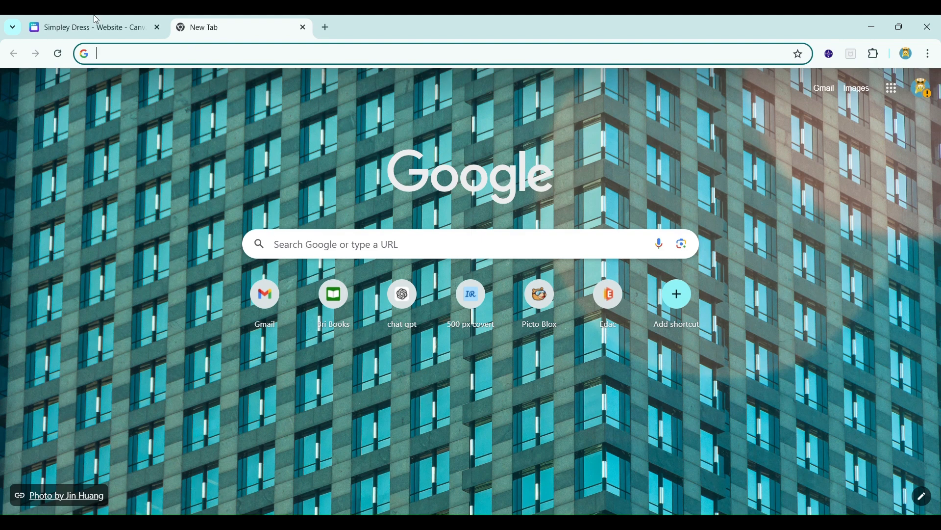
click(163, 54)
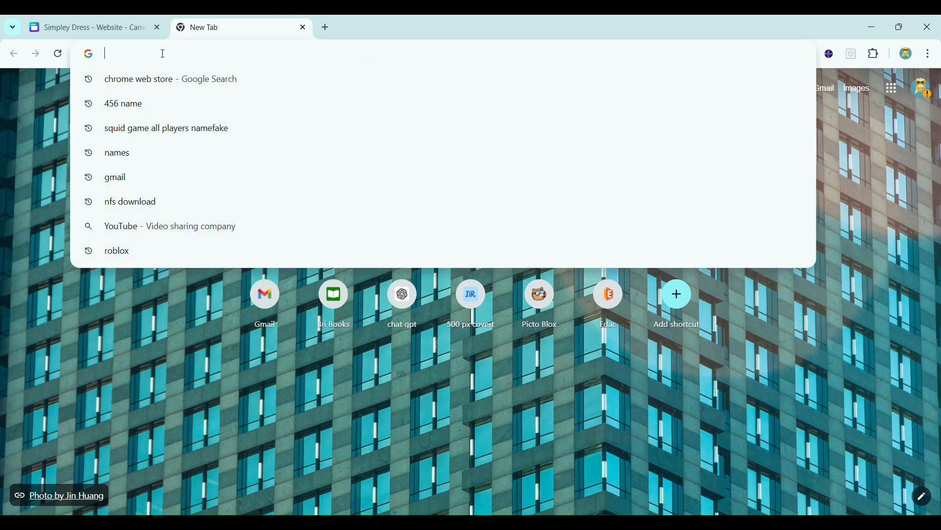
text(www.canva.com)
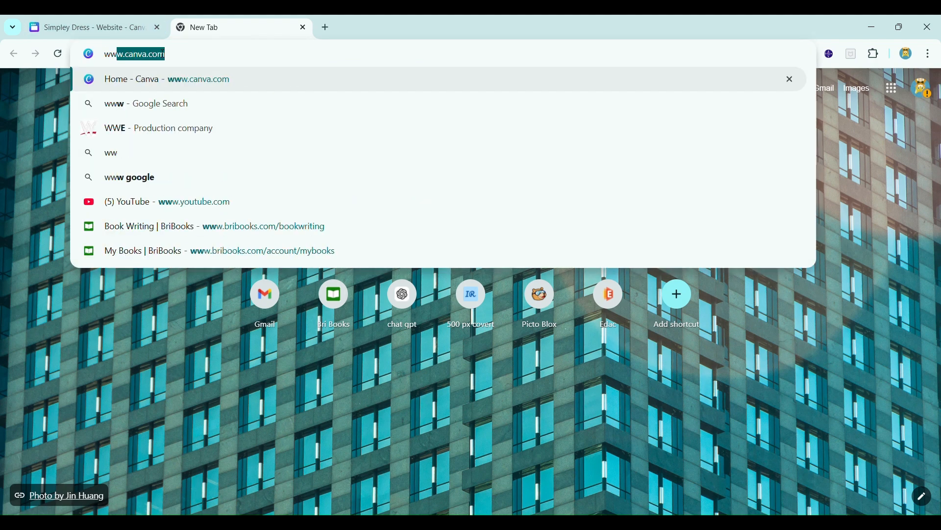
click(163, 206)
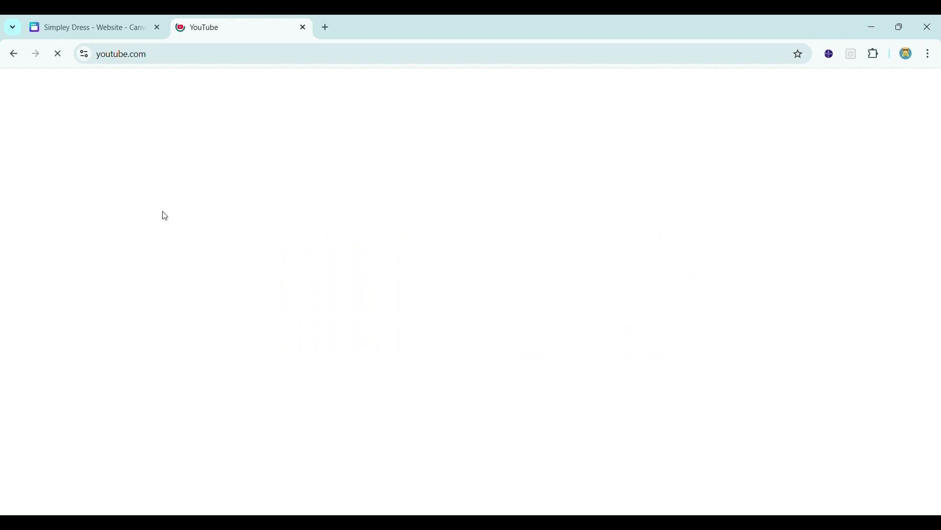
drag(195, 59, 1, 90)
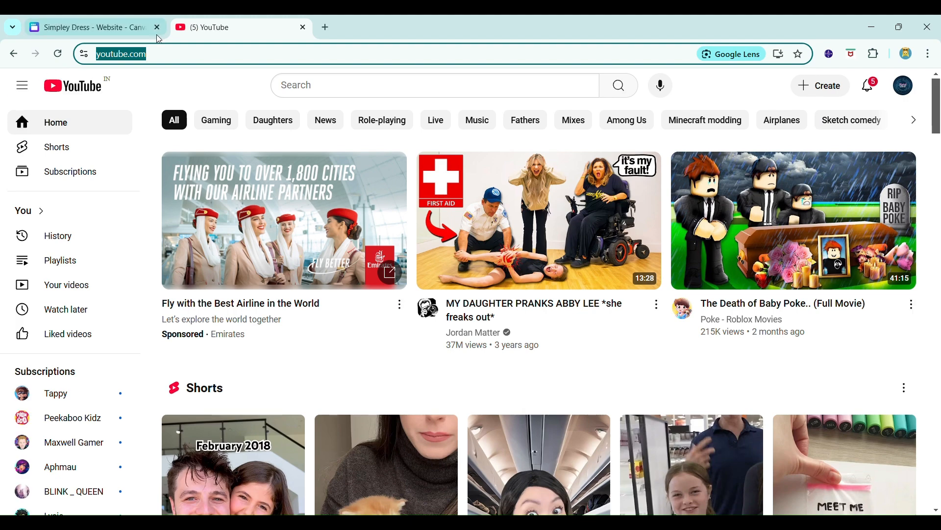
click(302, 28)
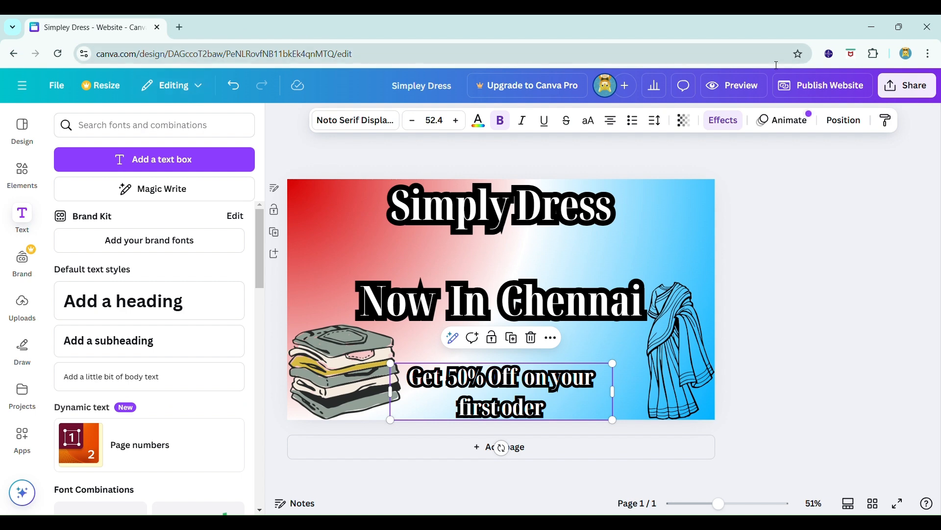
Add the maroon T-shirt from the CLOTHING graphics to the page's upper left corner, beside the "Simply Dress" heading
click(855, 180)
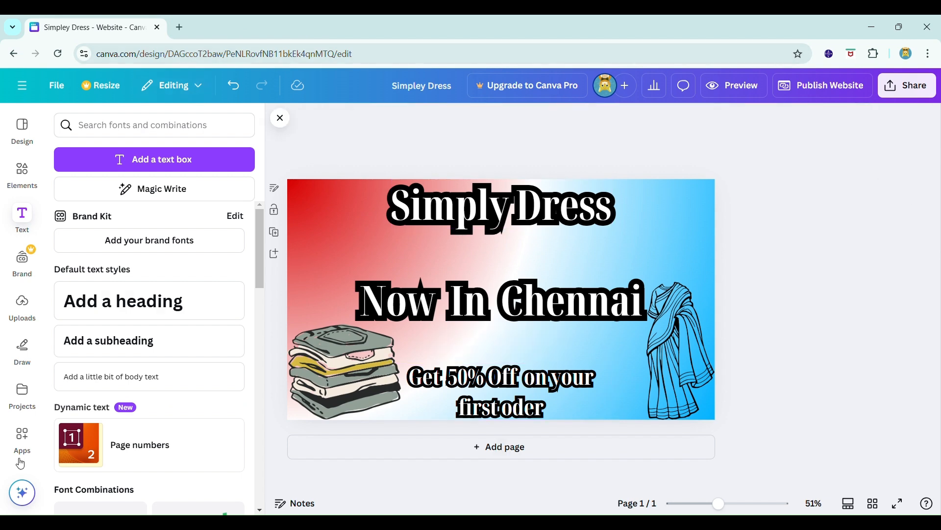
click(32, 169)
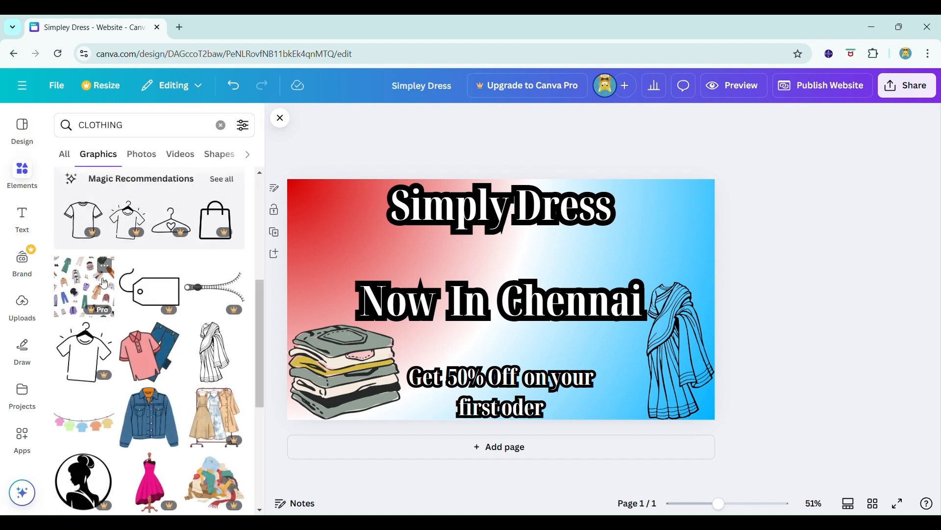
drag(258, 300, 264, 477)
drag(149, 319, 336, 231)
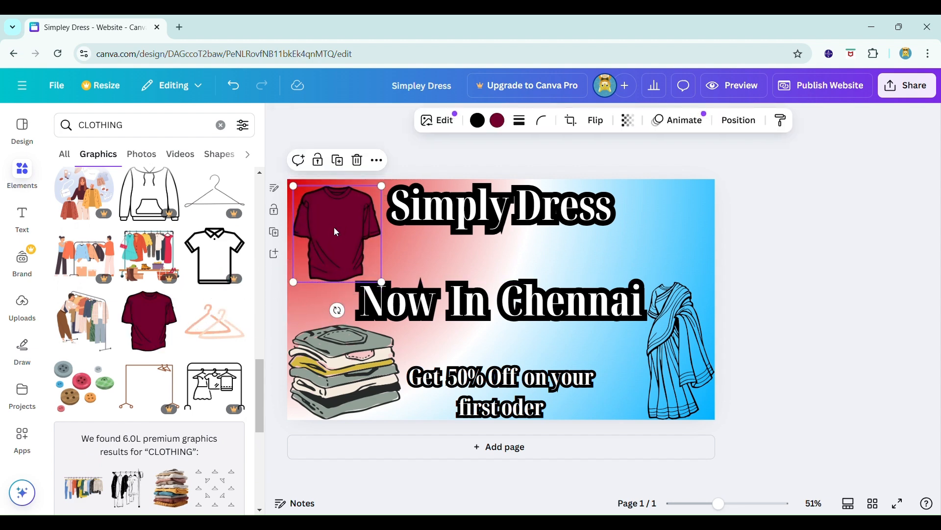
Open YouTube in a new browser tab and go to the signed-in account's own channel page
click(185, 26)
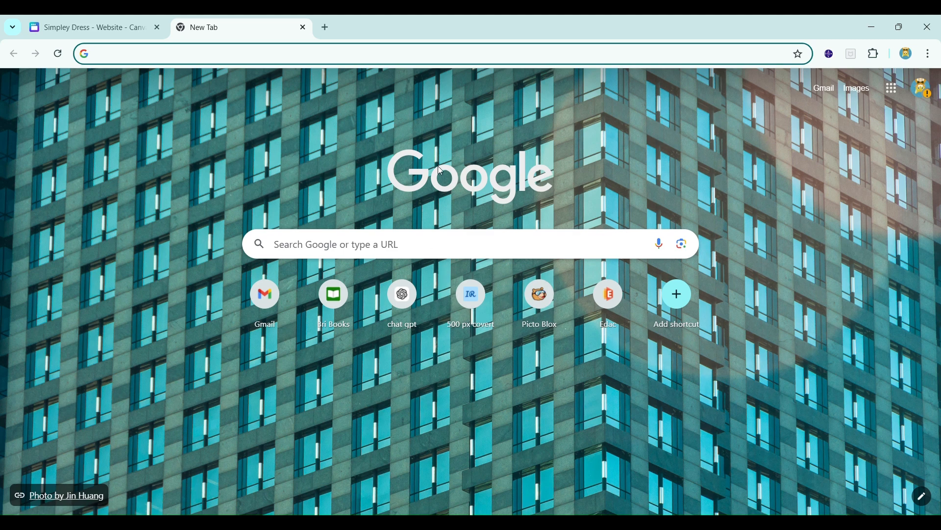
text(youtube)
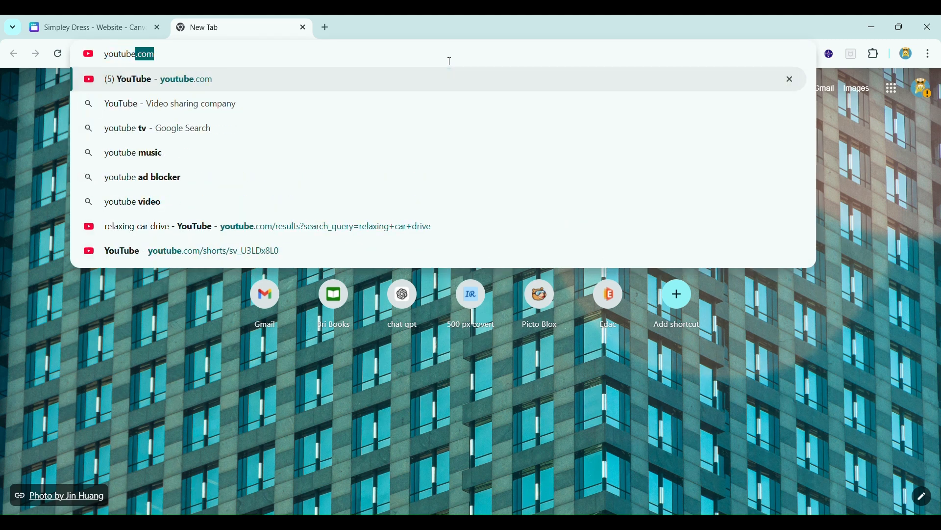
key(Return)
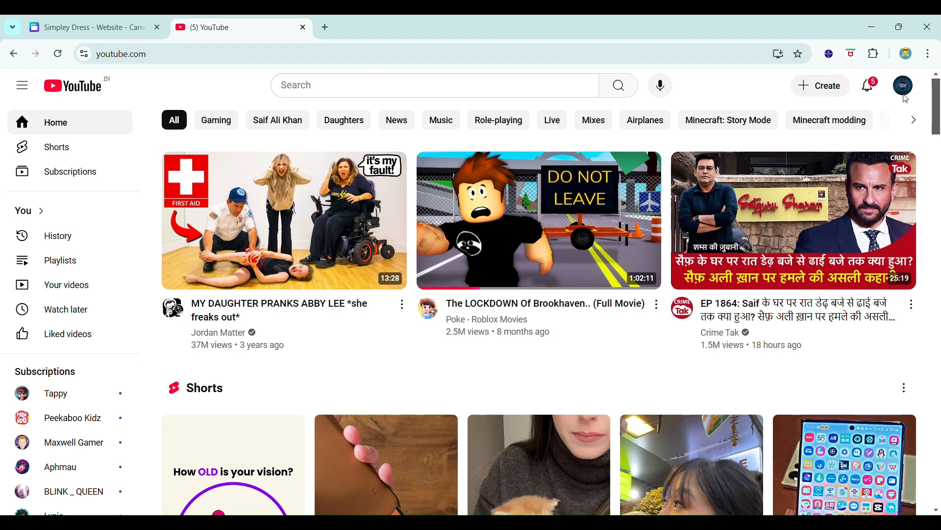
click(904, 89)
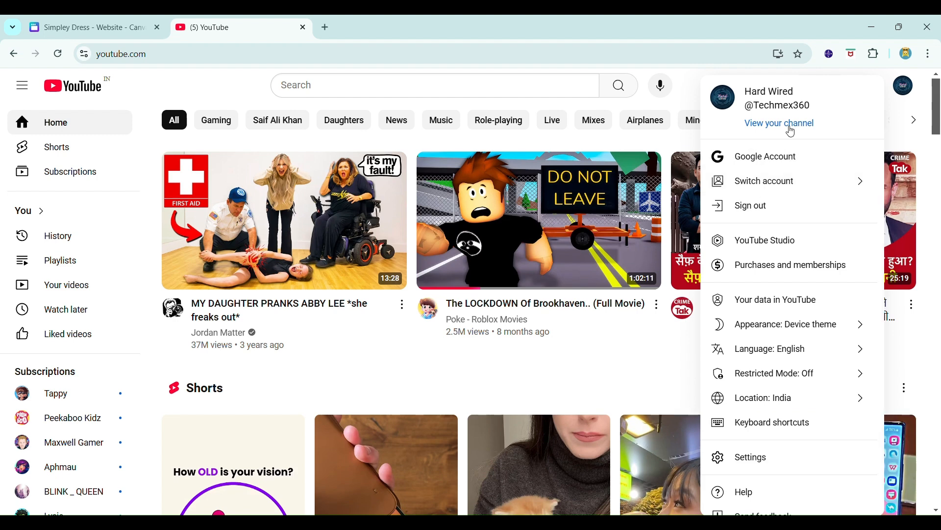
click(765, 123)
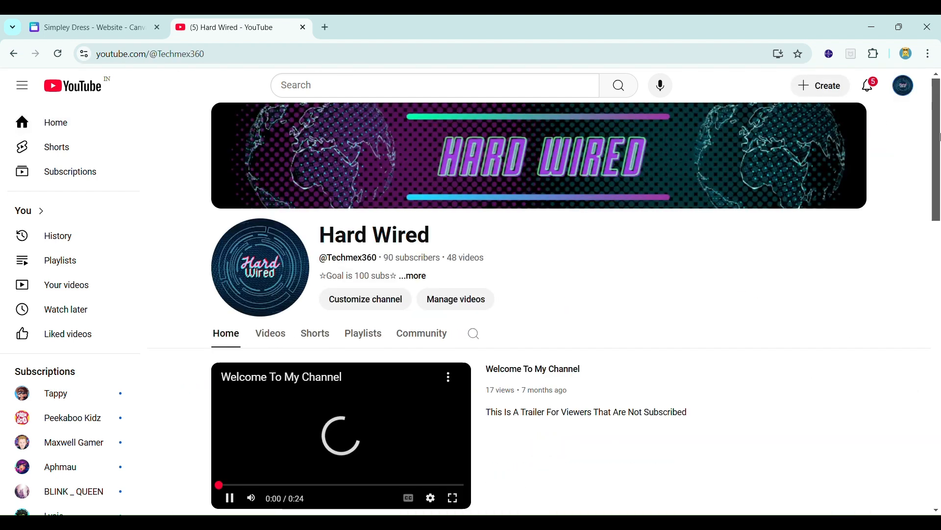
Copy the share link of the channel's "Welcome To My Channel" trailer and return to the Canva design
drag(937, 101, 918, 143)
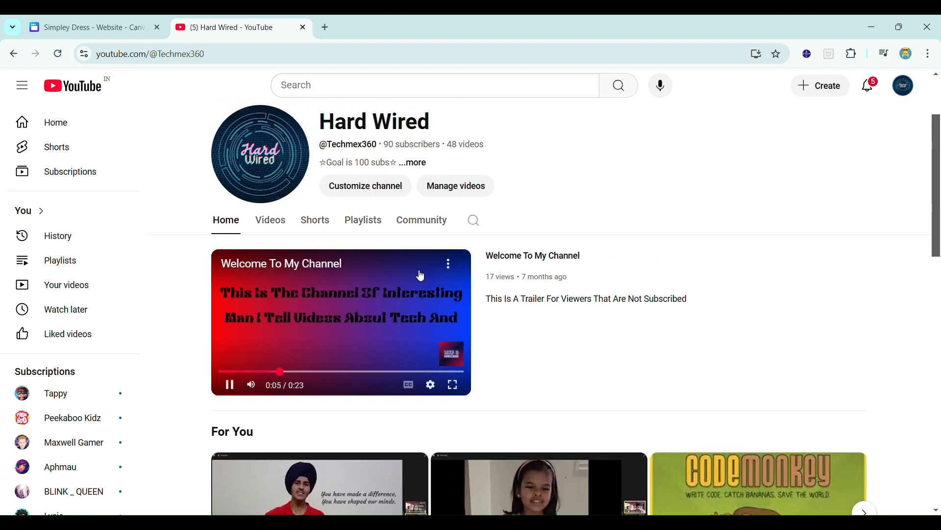
click(445, 269)
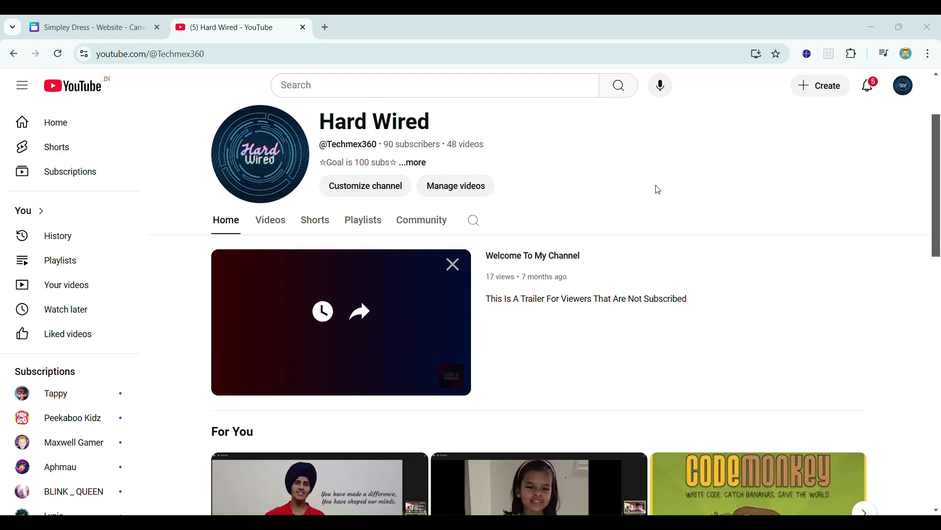
click(124, 17)
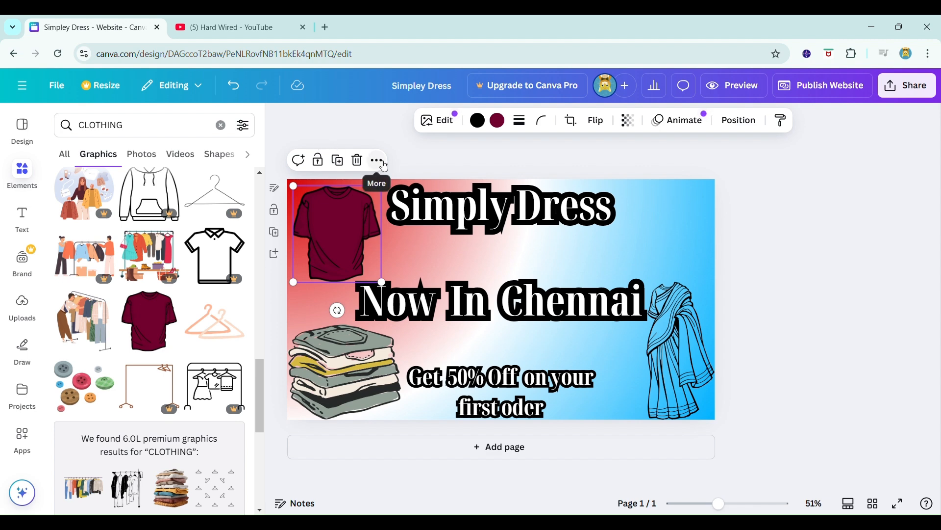
click(381, 162)
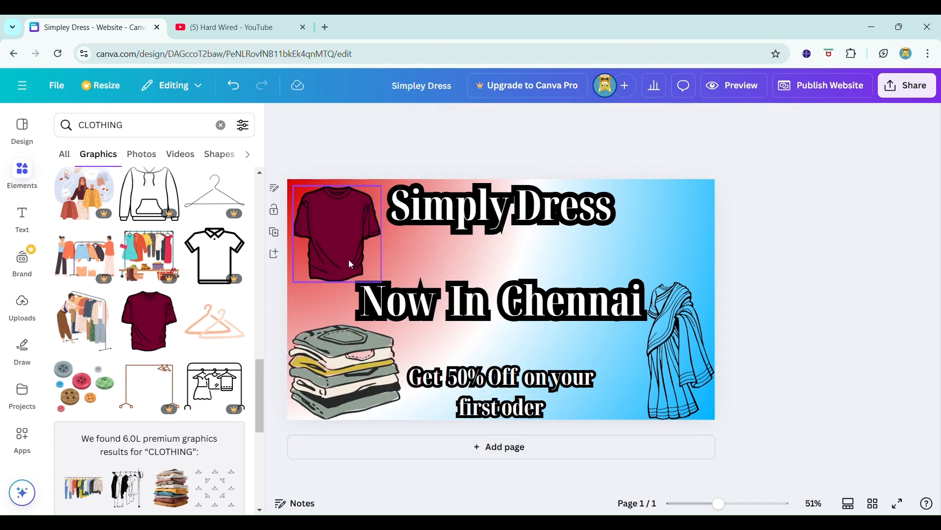
click(349, 261)
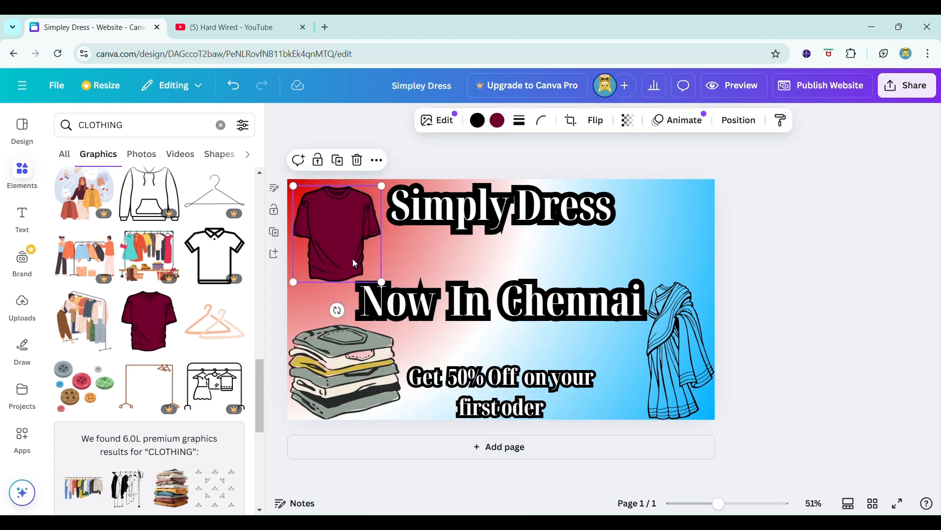
click(377, 161)
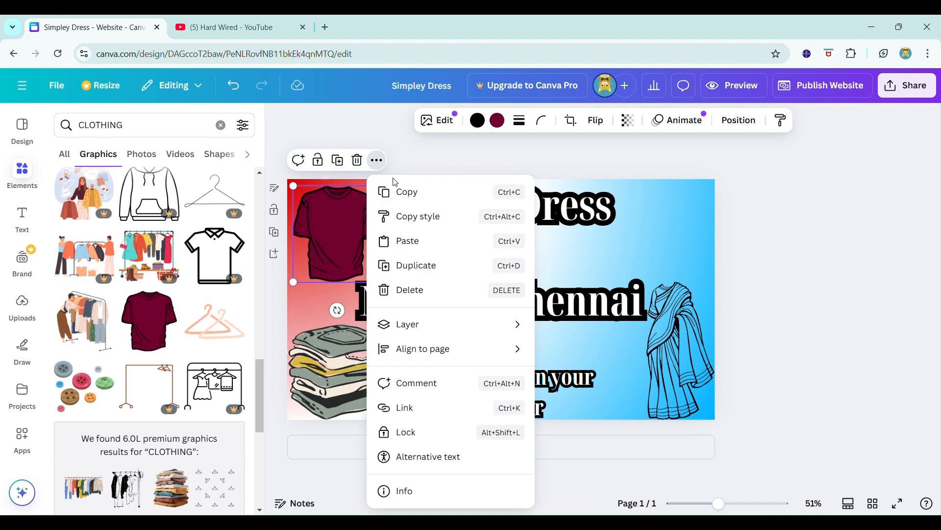
click(457, 410)
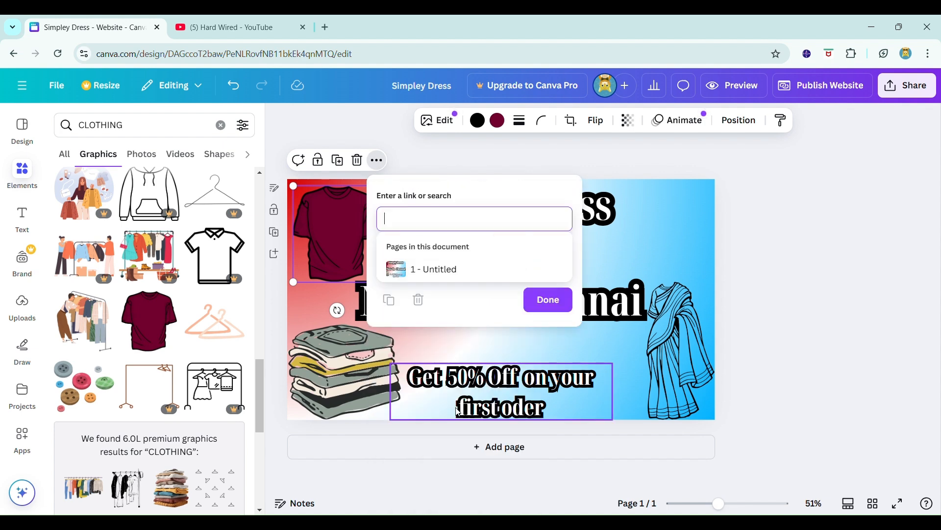
text(https://youtu.be/kFnLjNdI-BQ)
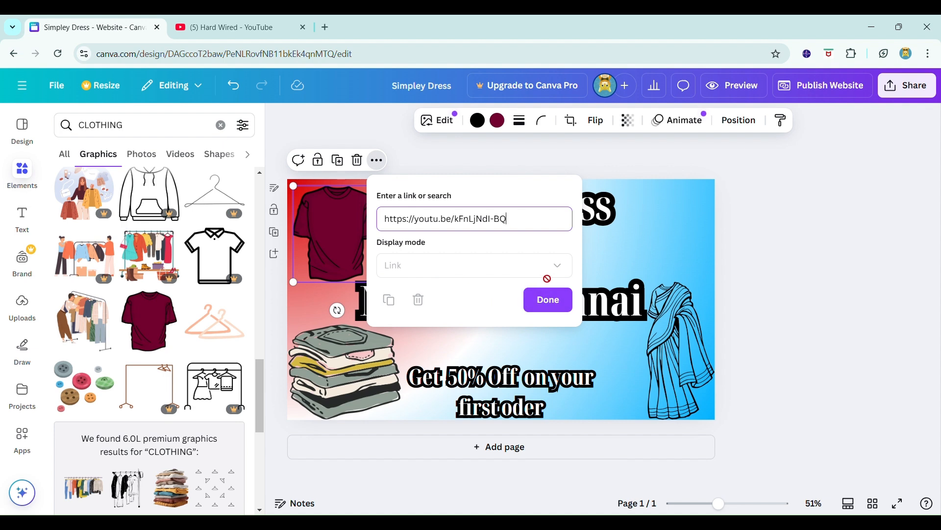
click(552, 297)
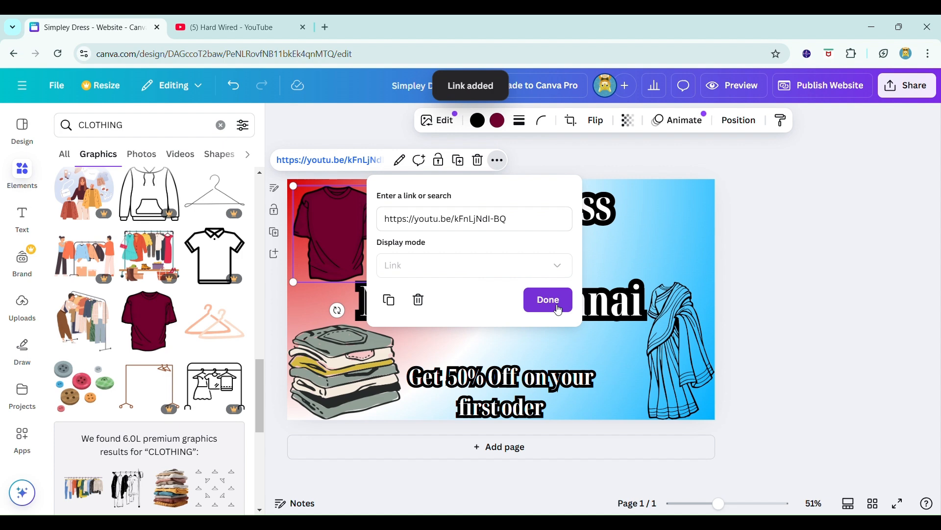
Remove the maroon T-shirt graphic from the page
click(533, 164)
click(534, 163)
drag(324, 211, 297, 87)
click(329, 205)
right_click(330, 206)
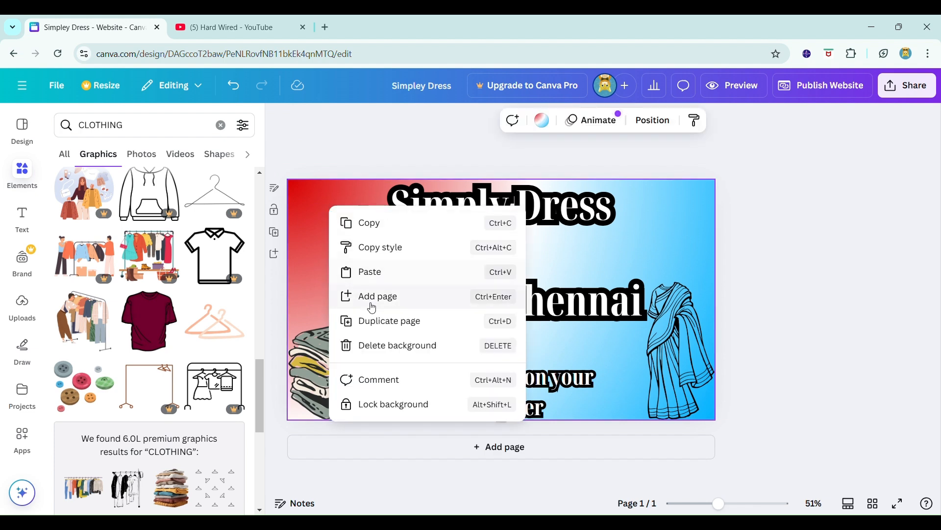
click(322, 148)
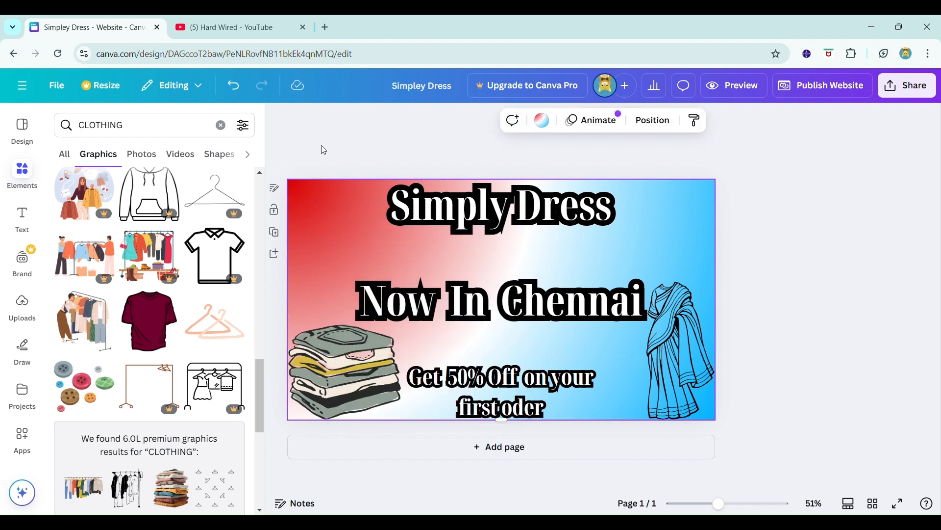
Embed the copied YouTube trailer on the page, shrink it, and place it above the saree graphic
key(ctrl+v)
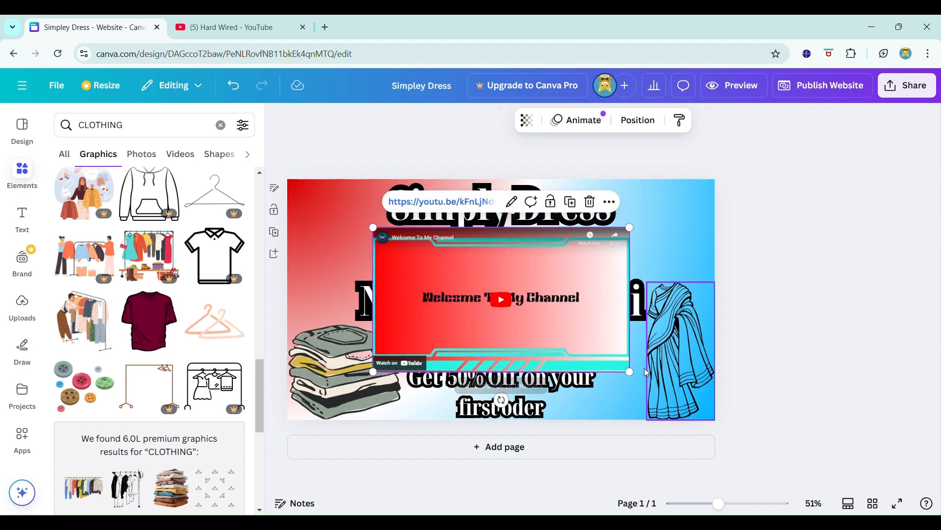
drag(630, 372, 507, 314)
drag(472, 266, 392, 218)
drag(426, 257, 682, 269)
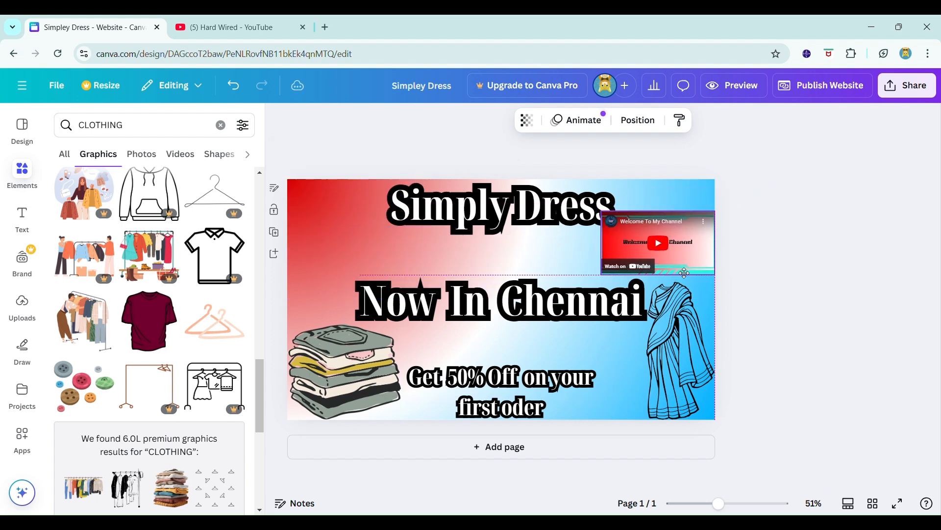
Remove the folded clothes graphic and move the embedded video into its place in the page's lower left corner
drag(681, 219, 573, 189)
drag(375, 365, 338, 68)
drag(579, 199, 372, 367)
click(774, 326)
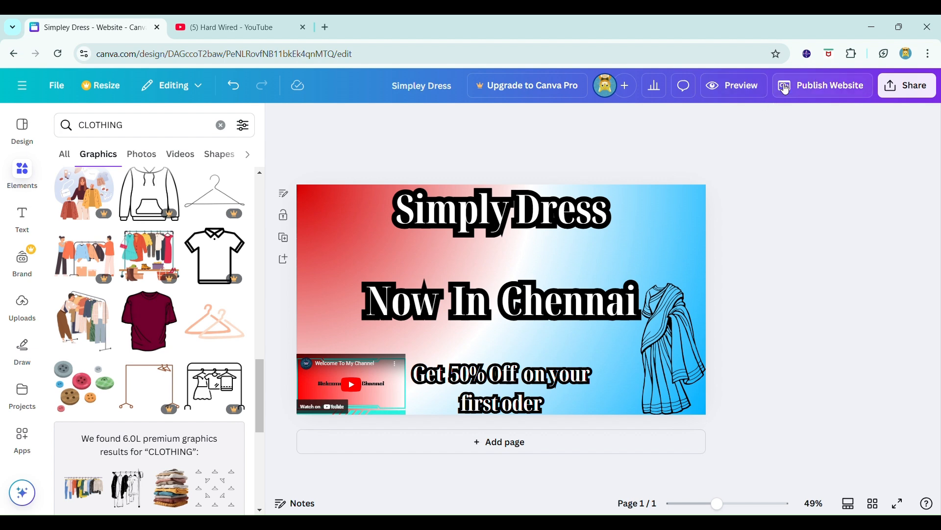
Publish the website with mobile resizing at the URL simply-dress.my.canva.site
click(814, 86)
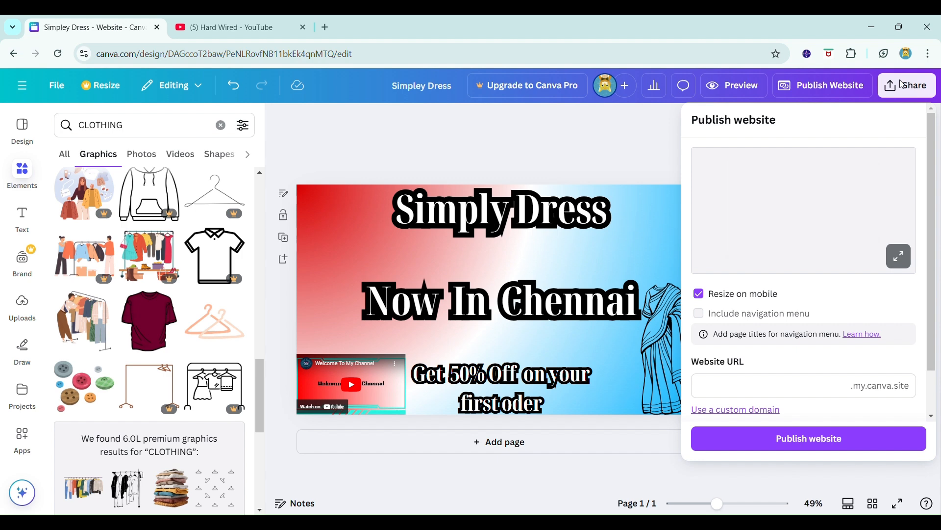
click(814, 398)
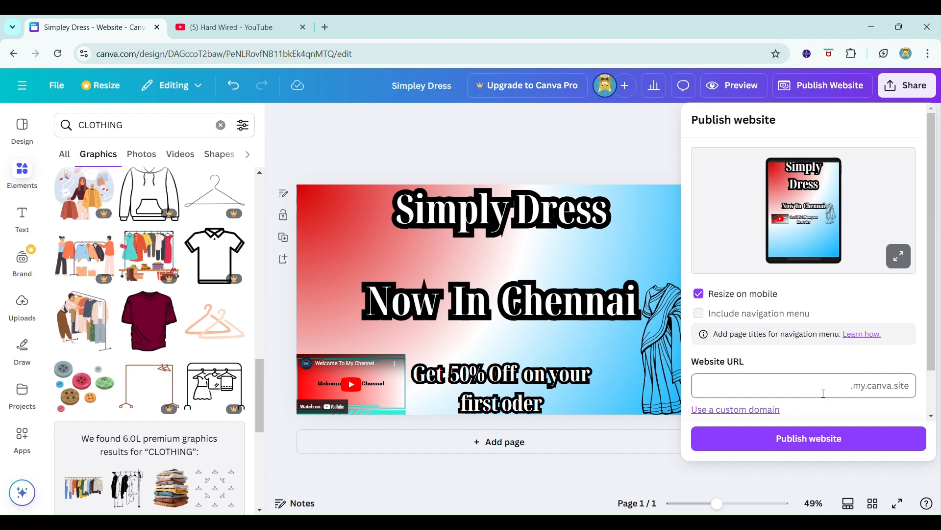
text(s)
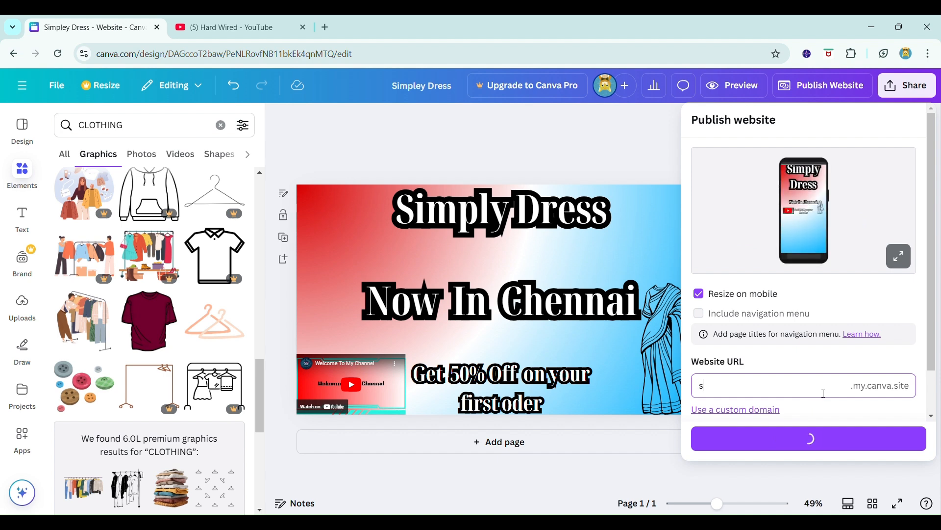
key(BackSpace)
text(simpl)
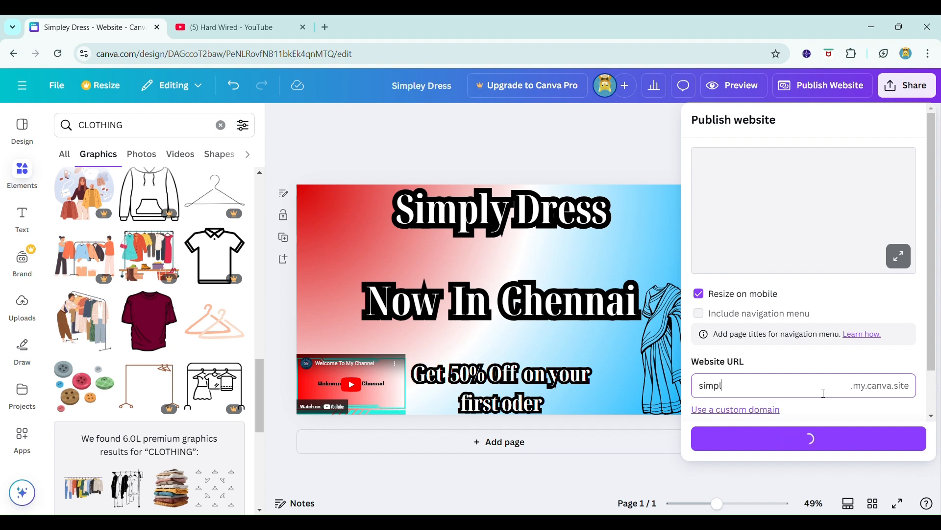
text(ey-dress)
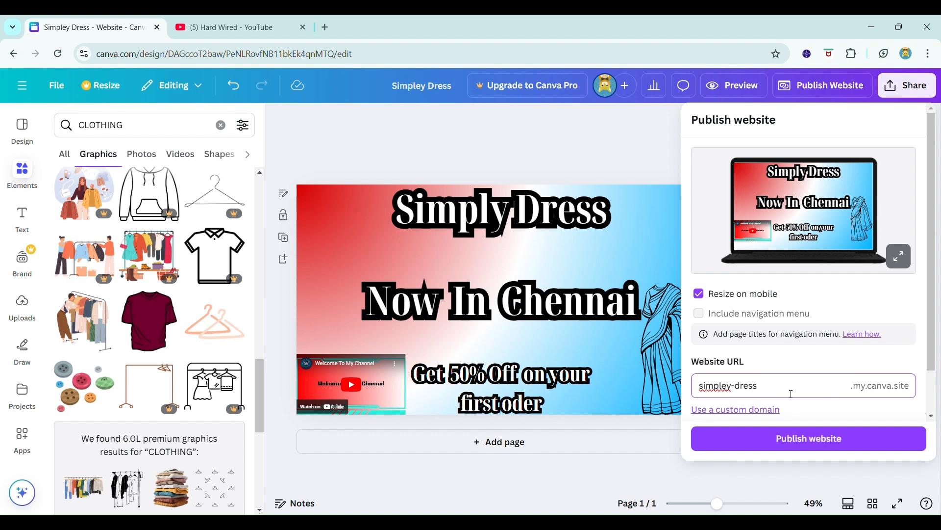
text(-)
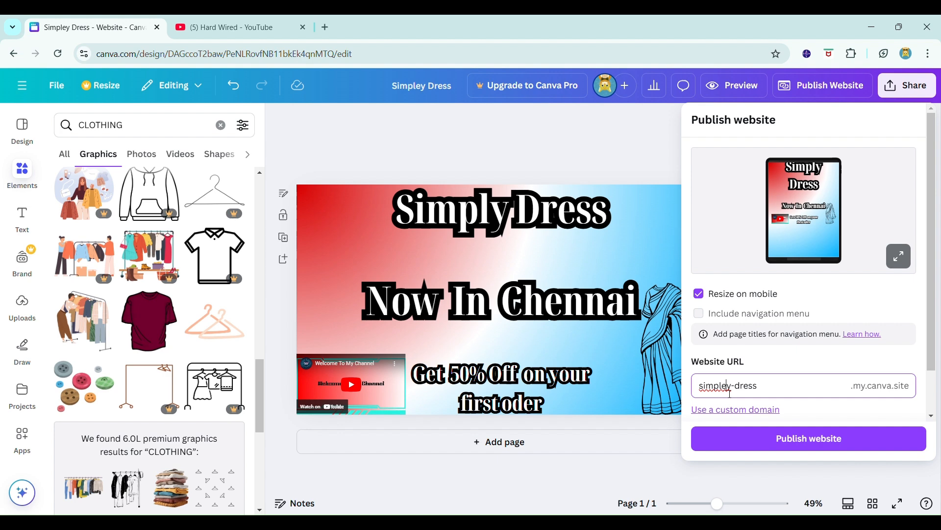
key(BackSpace)
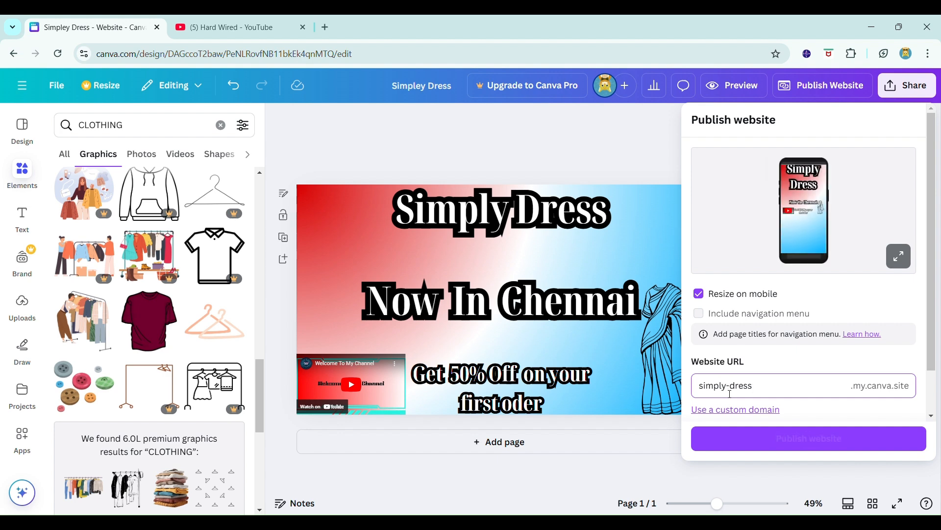
click(809, 438)
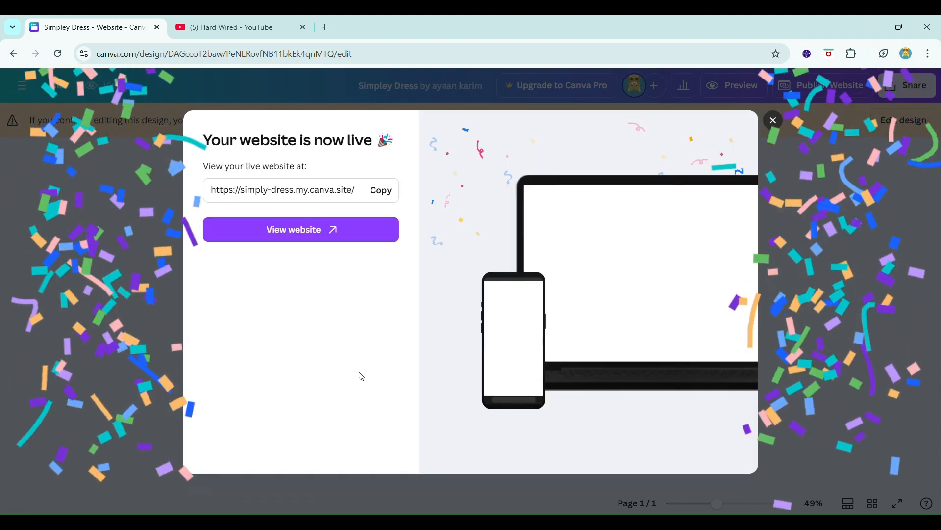
Open the live website, look over the published page, and return to the Canva editor tab
click(305, 230)
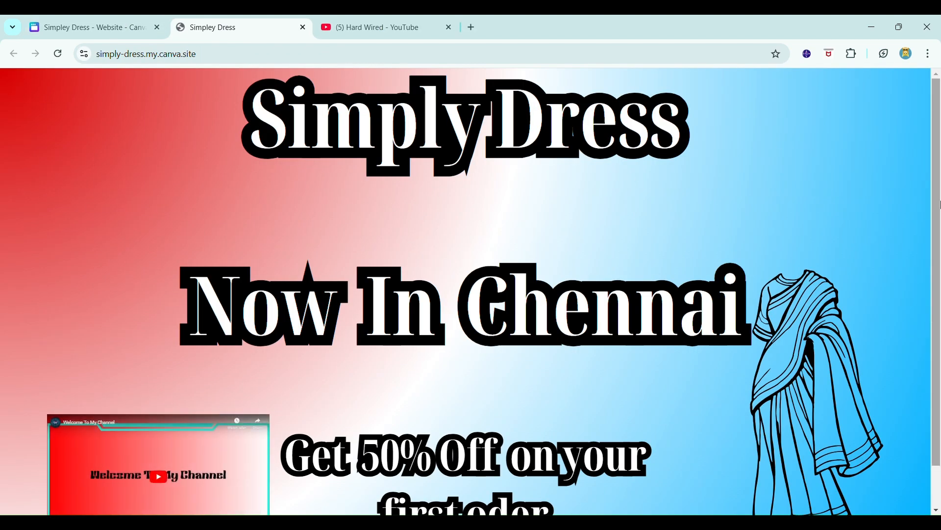
scroll(939, 211, down, 2)
scroll(938, 216, up, 2)
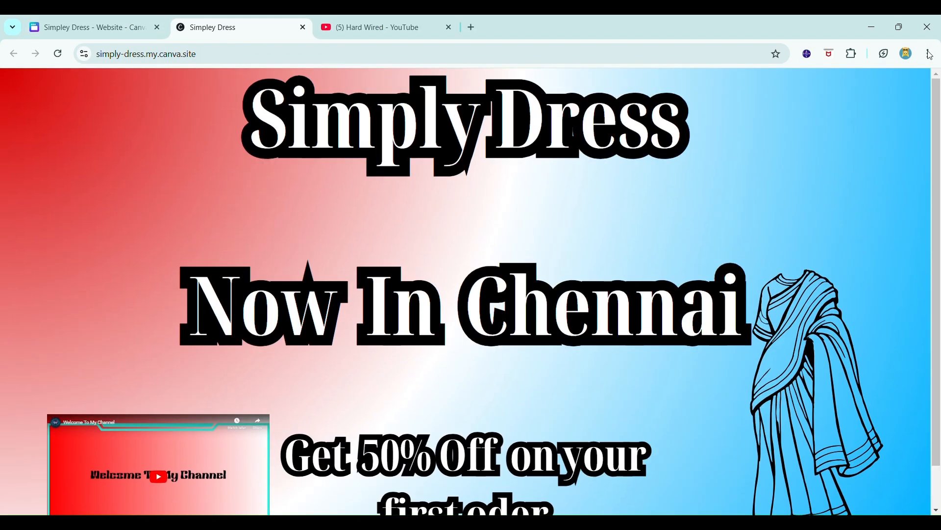
click(59, 18)
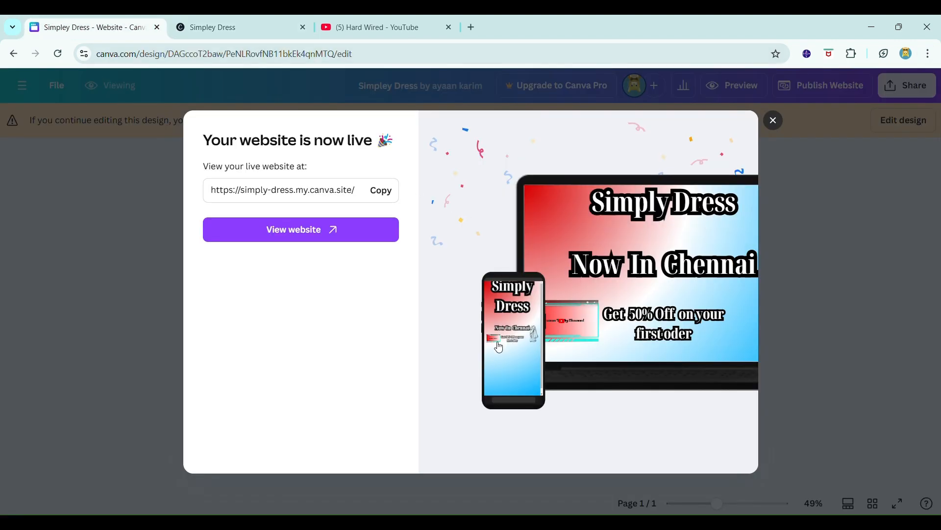
Play the embedded trailer in the published site's laptop preview, and review the live website down to its footer
click(585, 316)
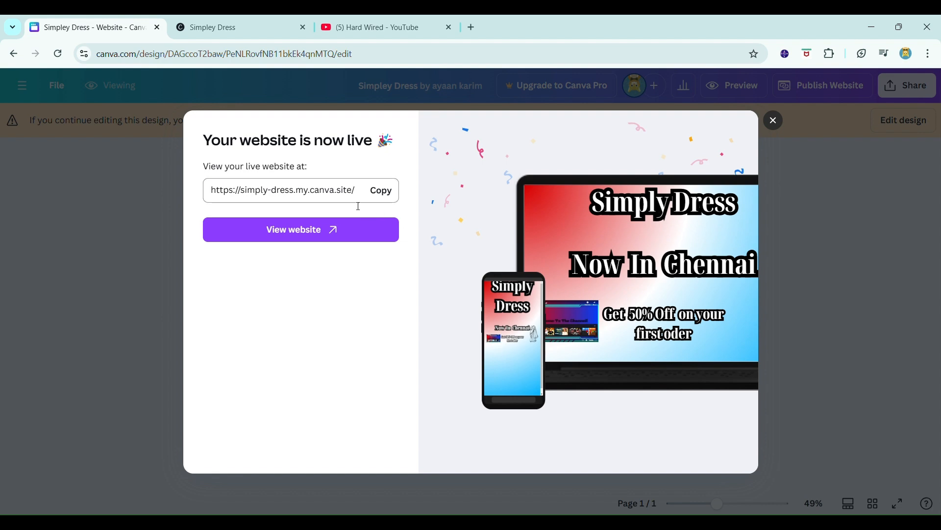
click(373, 20)
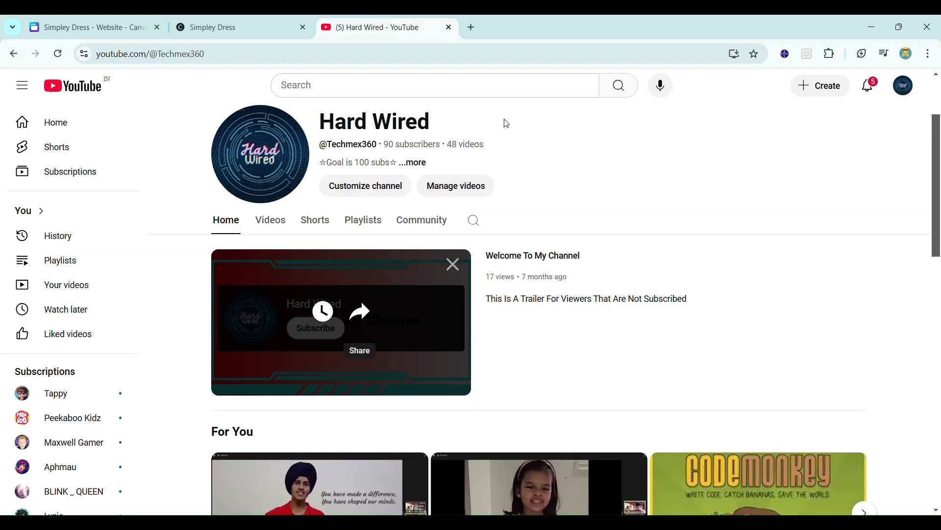
click(250, 30)
scroll(774, 229, down, 2)
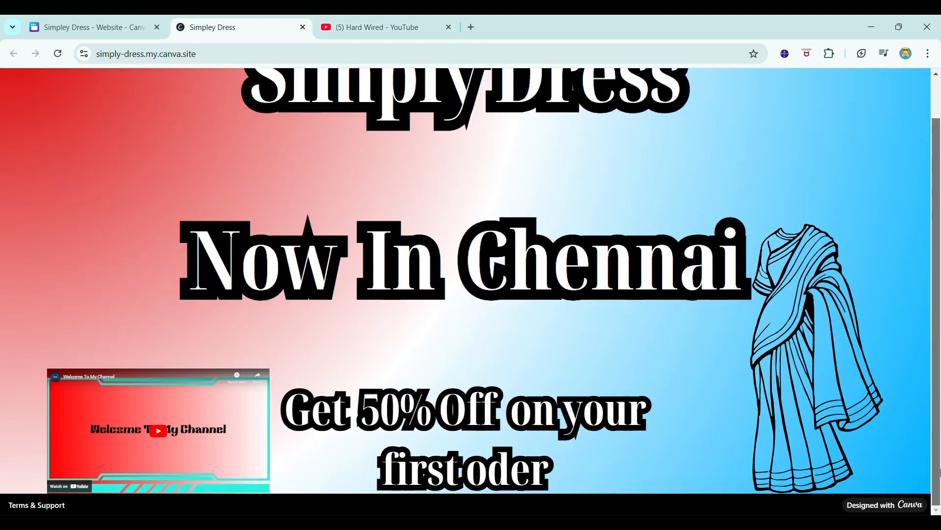